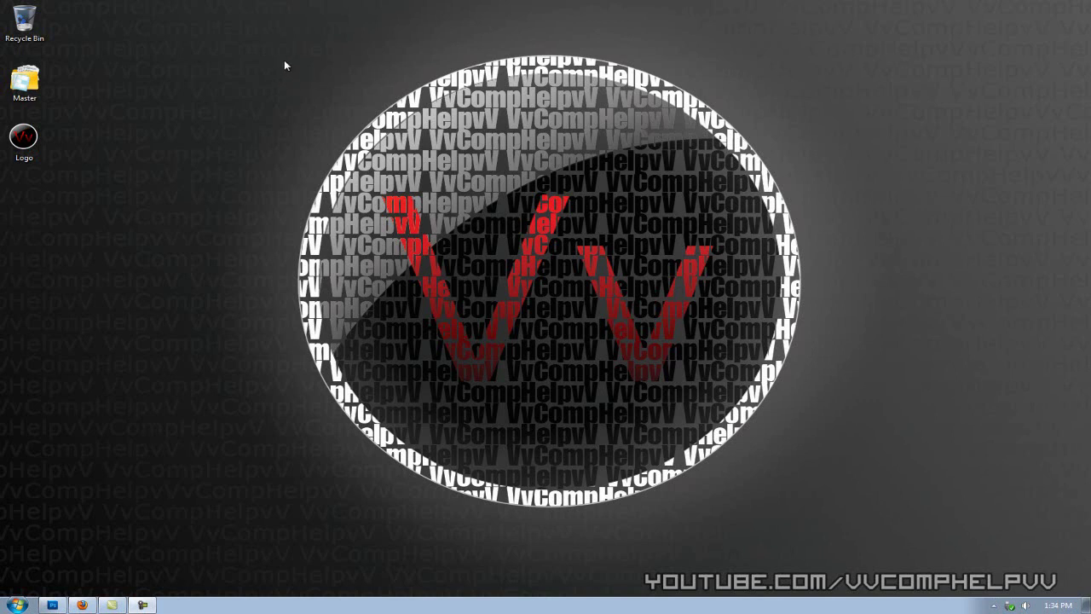
# Bring the Photoshop CS5 window back up over the desktop wallpaper
pyautogui.moveTo(300, 48); pyautogui.dragTo(740, 461)
pyautogui.click(52, 604)
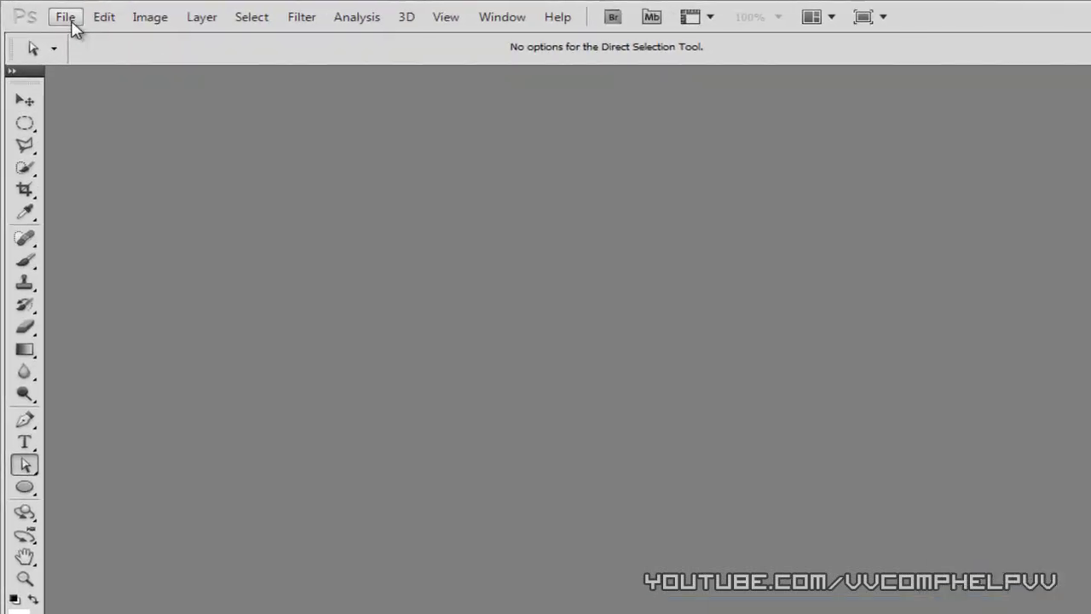
# Create a new 1680 × 1050 px, RGB 8-bit document with Transparent background contents
pyautogui.click(66, 17)
pyautogui.click(70, 34)
pyautogui.moveTo(466, 245); pyautogui.dragTo(458, 241)
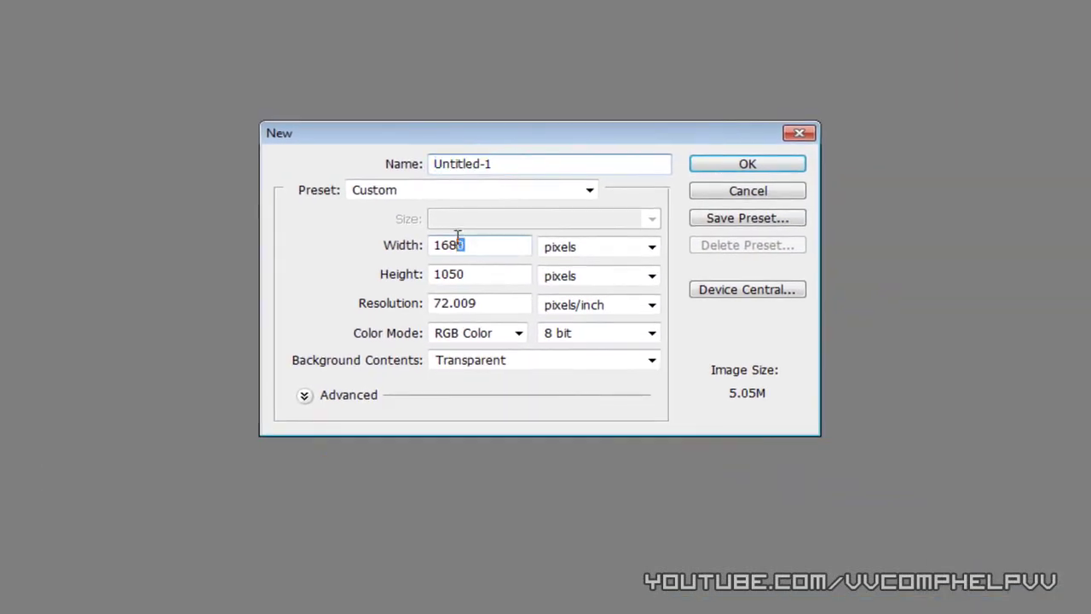
pyautogui.write('0')
pyautogui.click(512, 275)
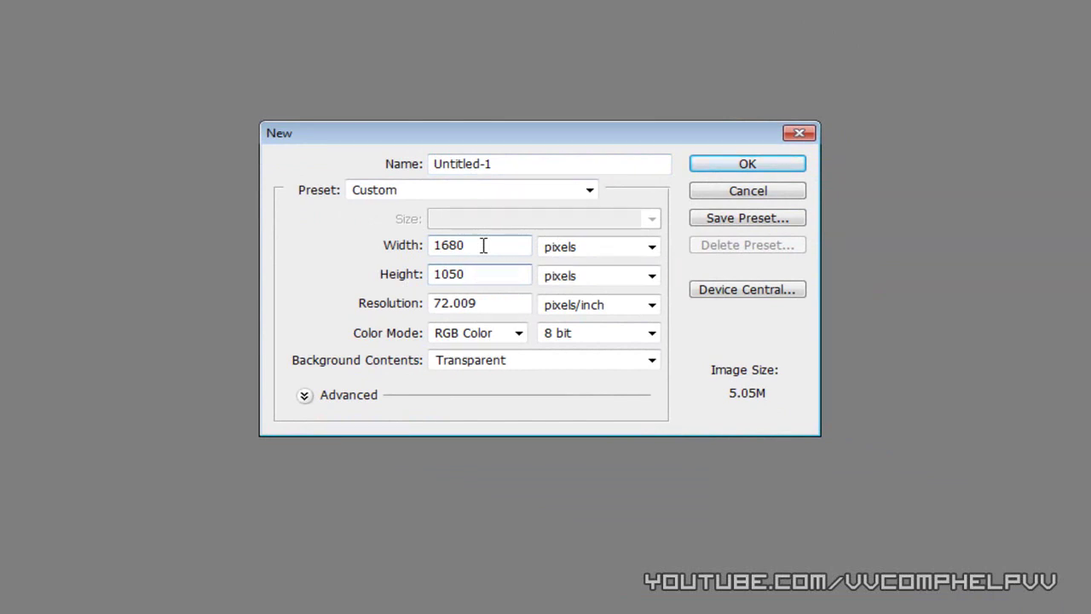
pyautogui.click(409, 246)
pyautogui.click(503, 274)
pyautogui.doubleClick(478, 274)
pyautogui.click(478, 274)
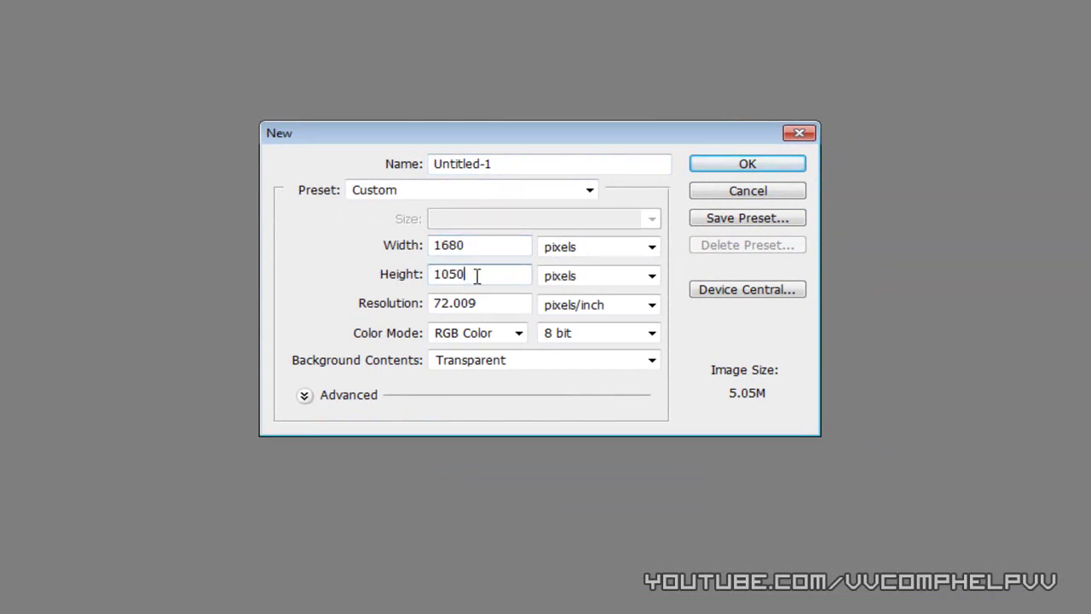
pyautogui.click(486, 339)
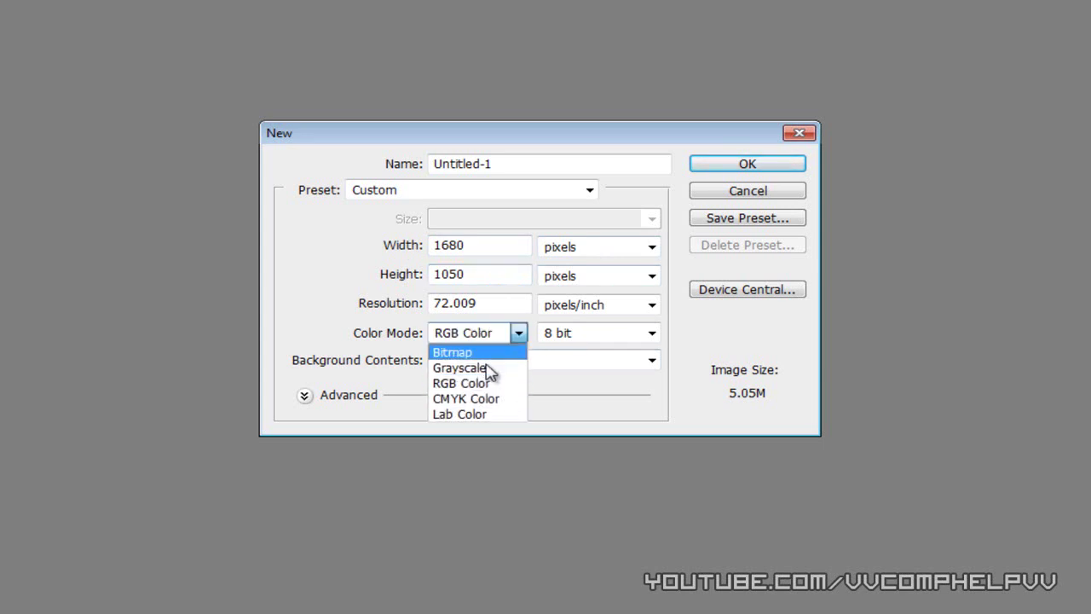
pyautogui.click(486, 338)
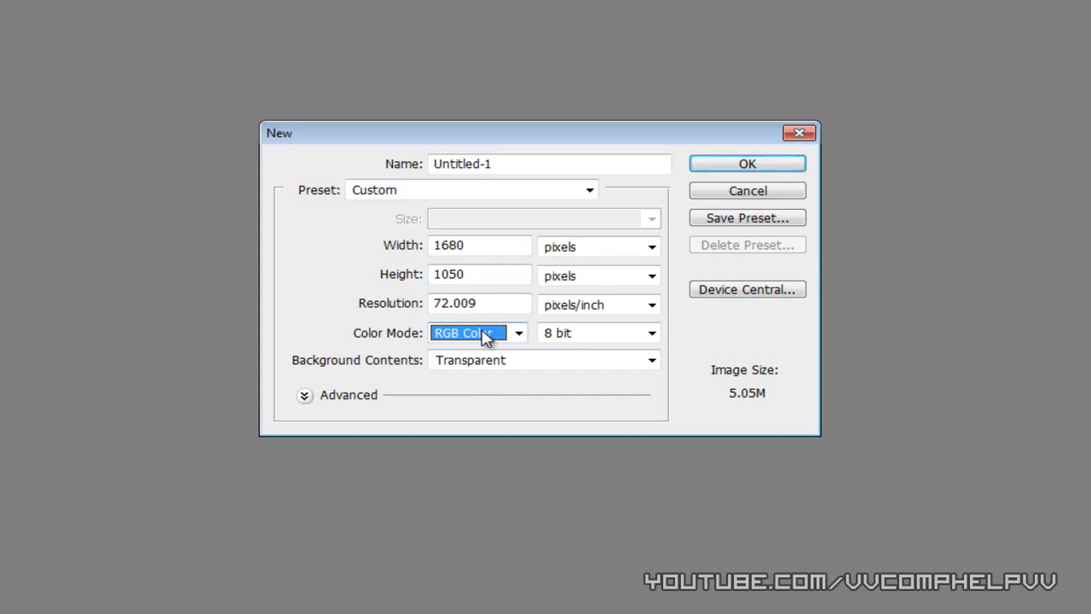
pyautogui.click(611, 364)
pyautogui.click(652, 360)
pyautogui.click(766, 167)
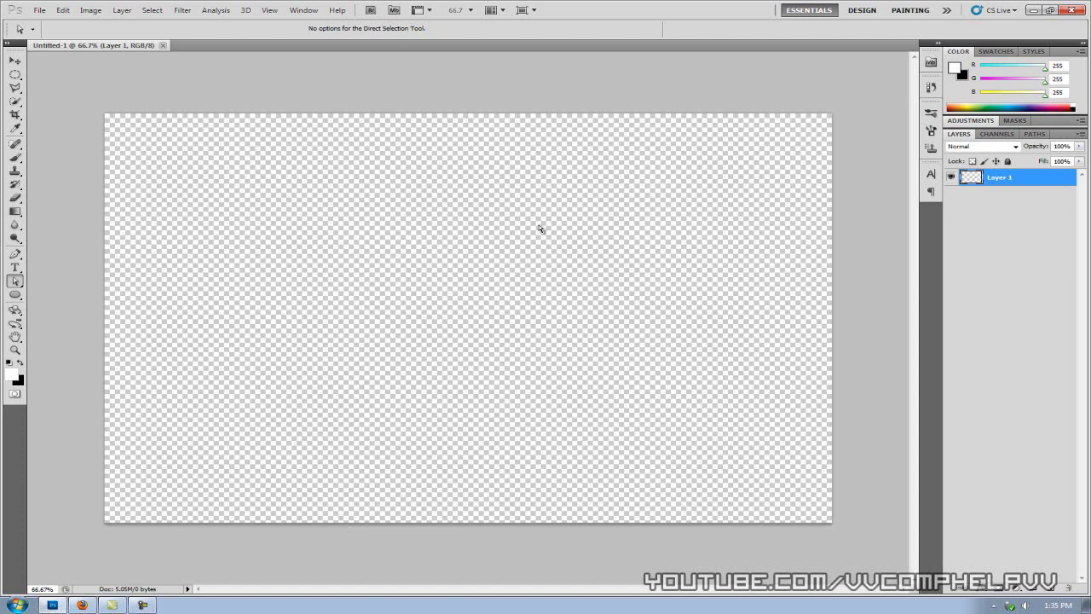
pyautogui.click(1087, 601)
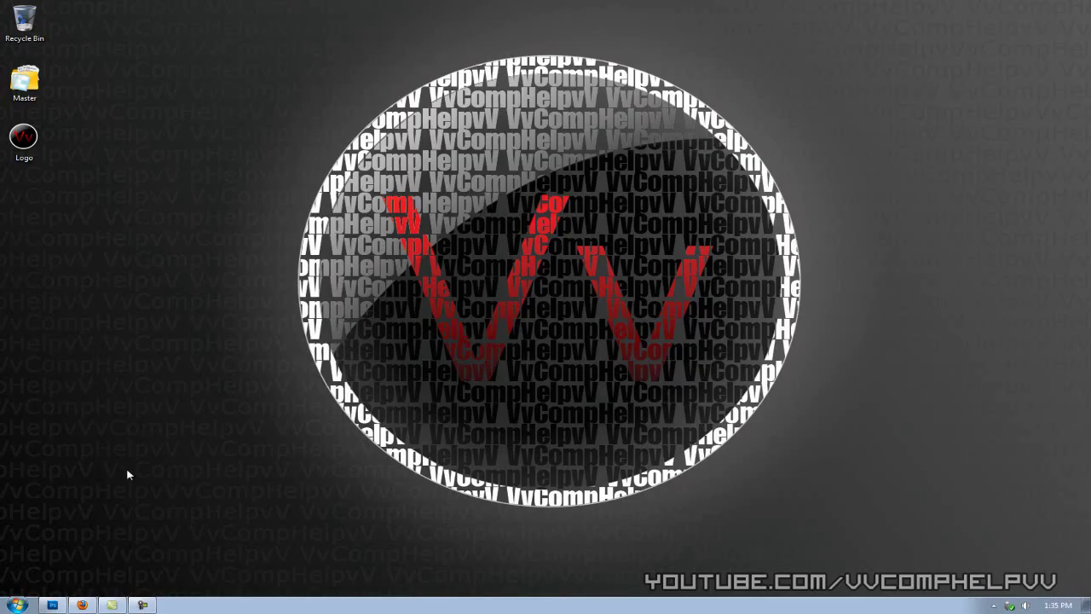
pyautogui.click(63, 606)
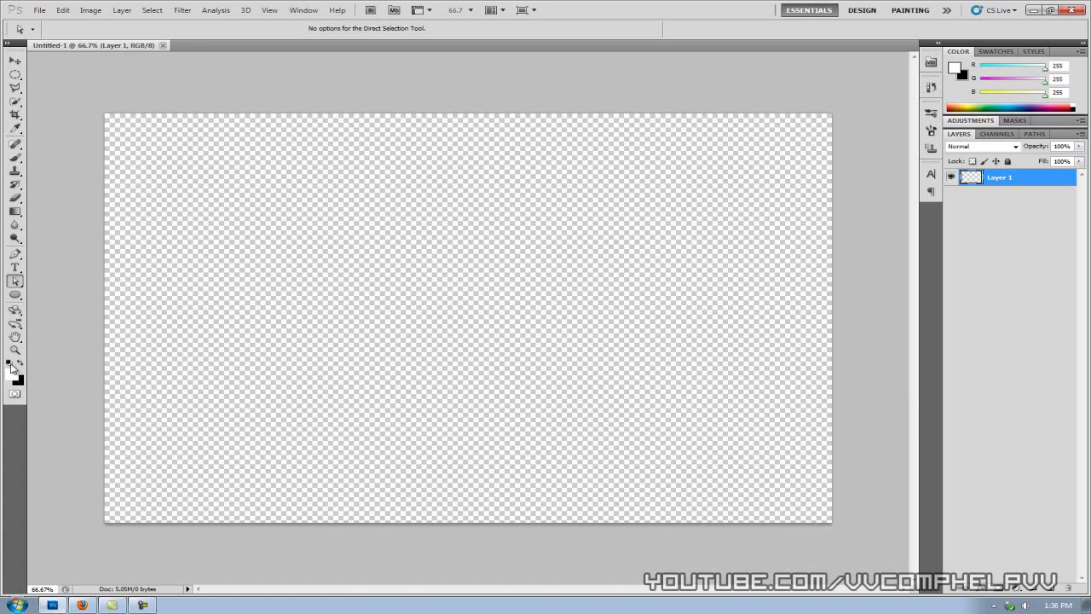
# Set black foreground and #666666 background, then fill Layer 1 with a lower-left to upper-right gradient
pyautogui.click(10, 365)
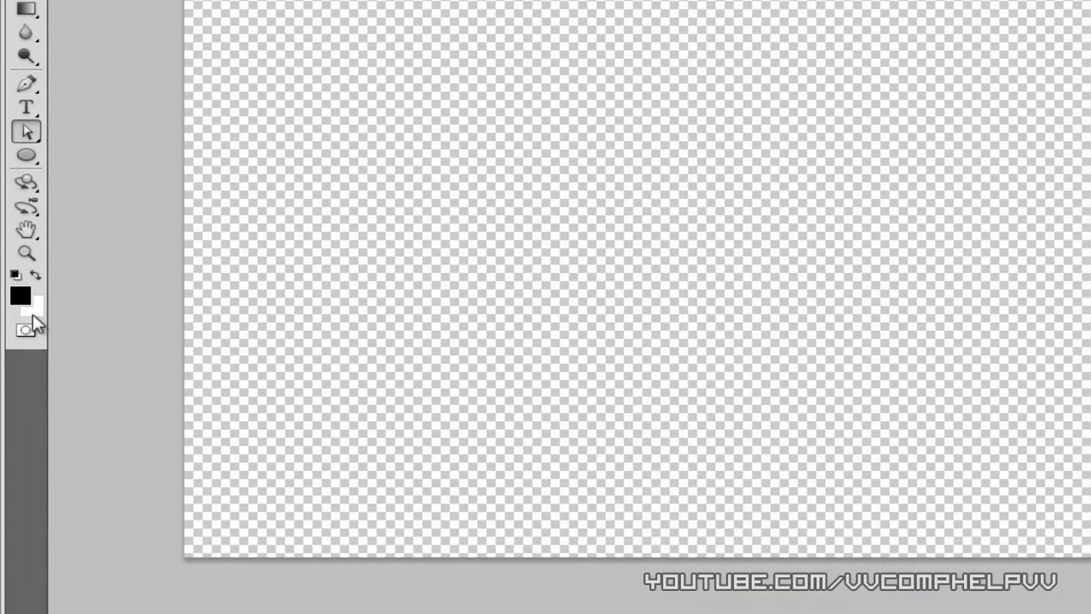
pyautogui.click(37, 308)
pyautogui.moveTo(1071, 68); pyautogui.dragTo(837, 104)
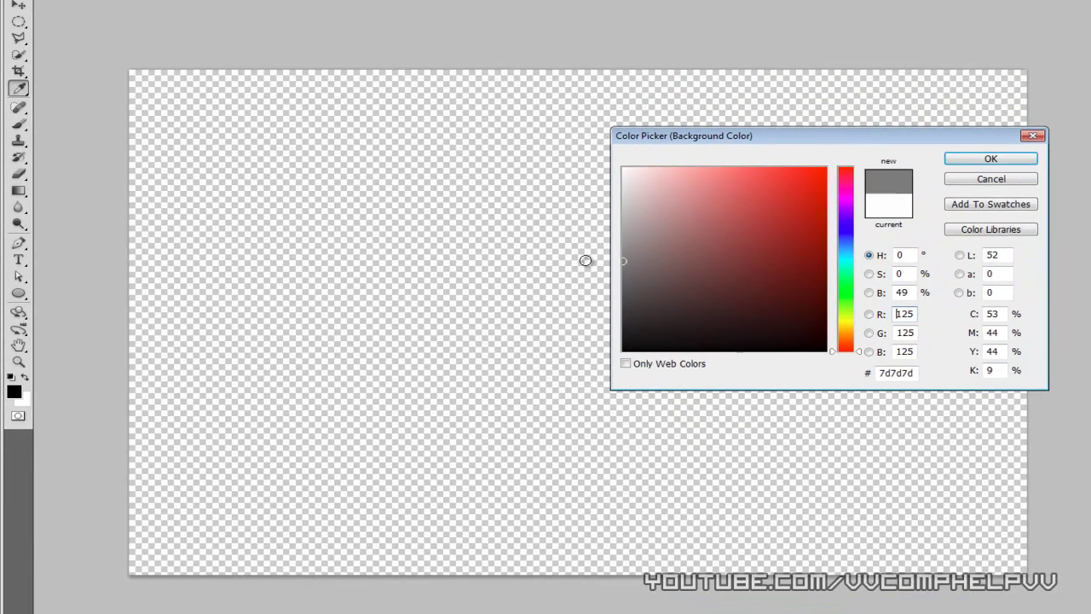
pyautogui.moveTo(580, 260); pyautogui.dragTo(580, 280)
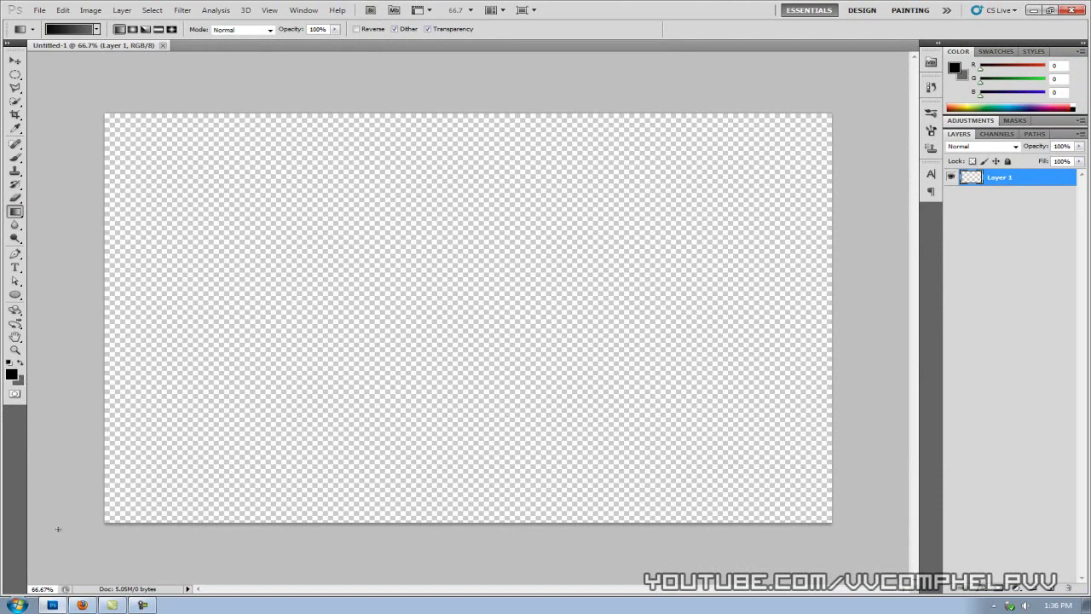
pyautogui.moveTo(93, 536); pyautogui.dragTo(846, 86)
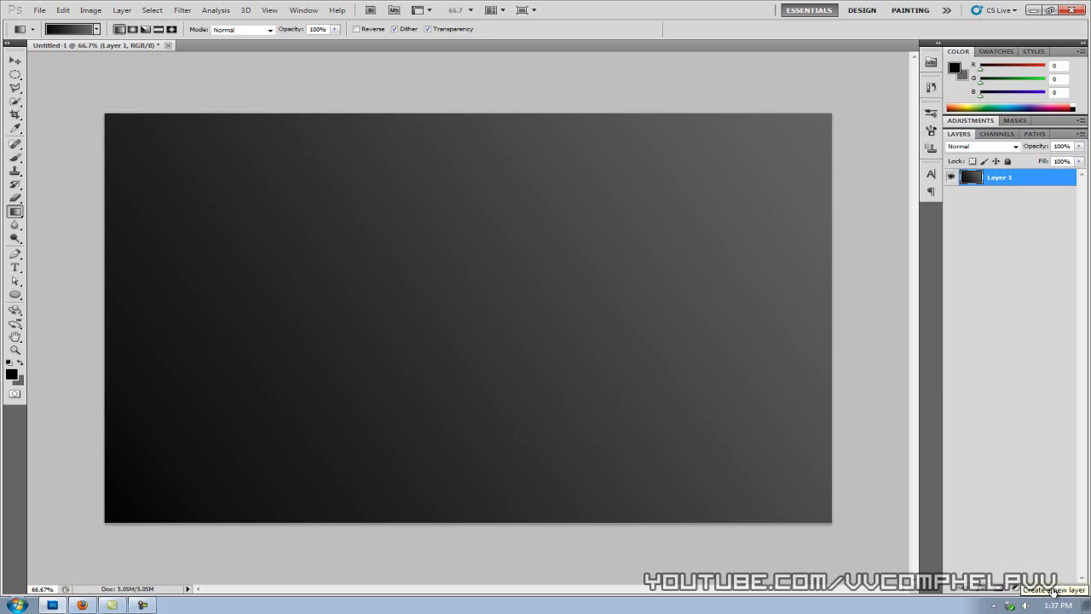
# Add Layer 2 and draw a canvas-wide paragraph text box with white text colour
pyautogui.click(1053, 591)
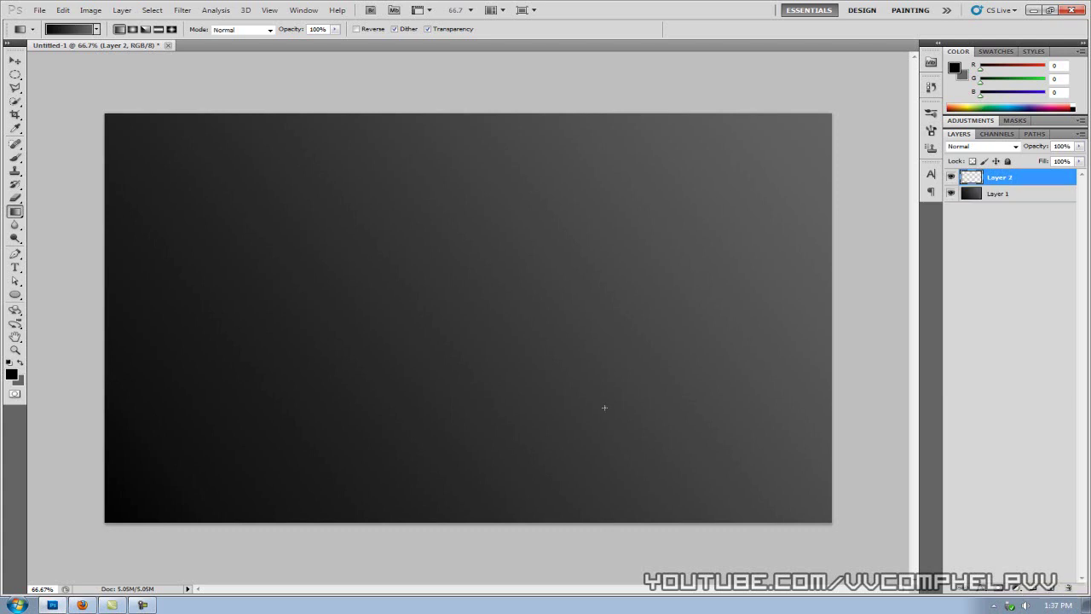
pyautogui.click(15, 266)
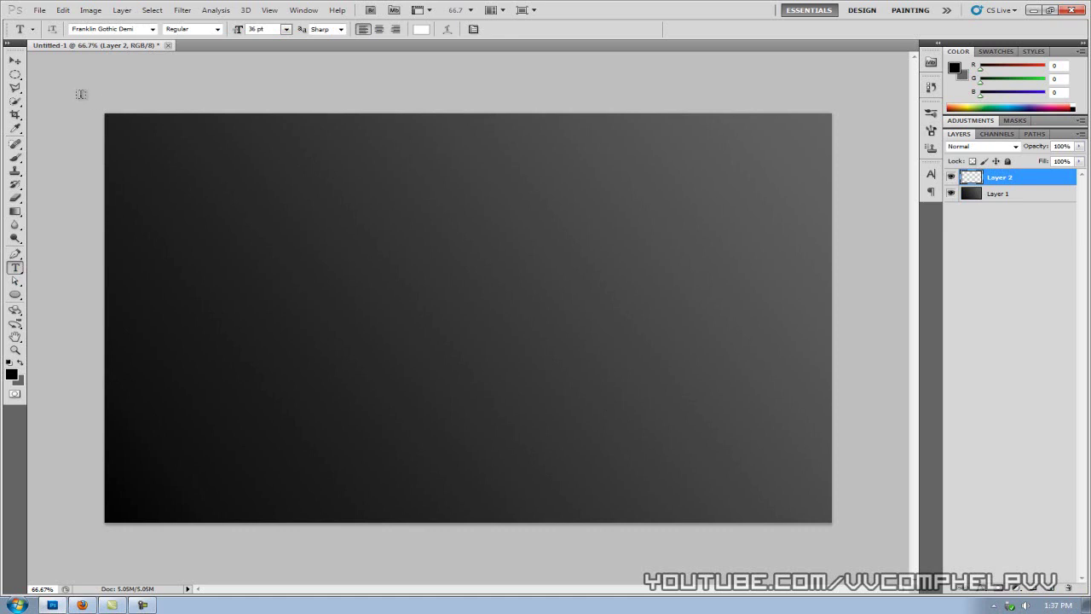
pyautogui.moveTo(99, 109); pyautogui.dragTo(888, 562)
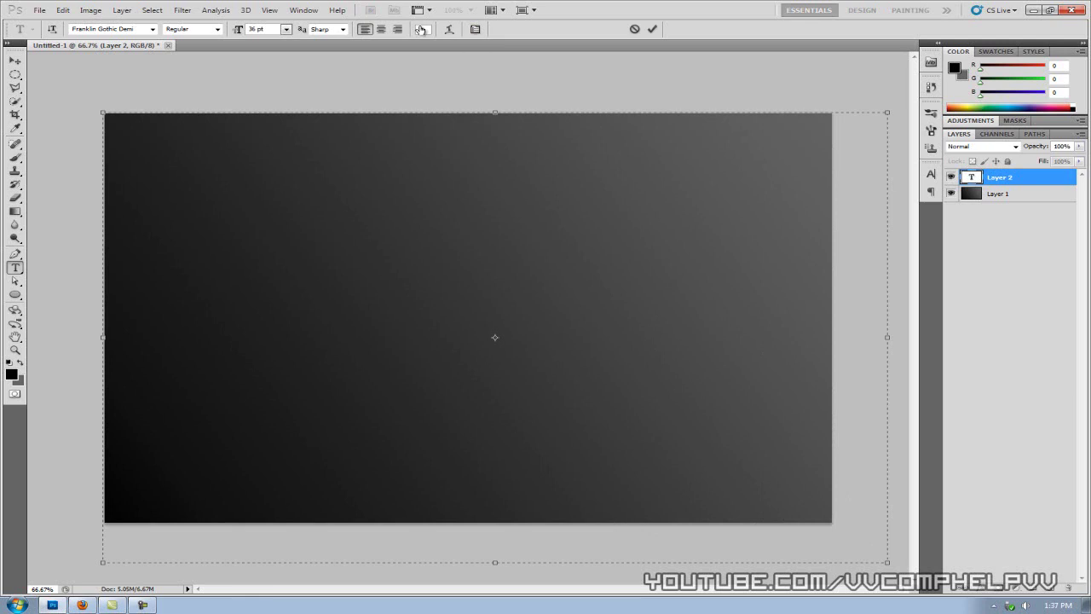
pyautogui.click(423, 29)
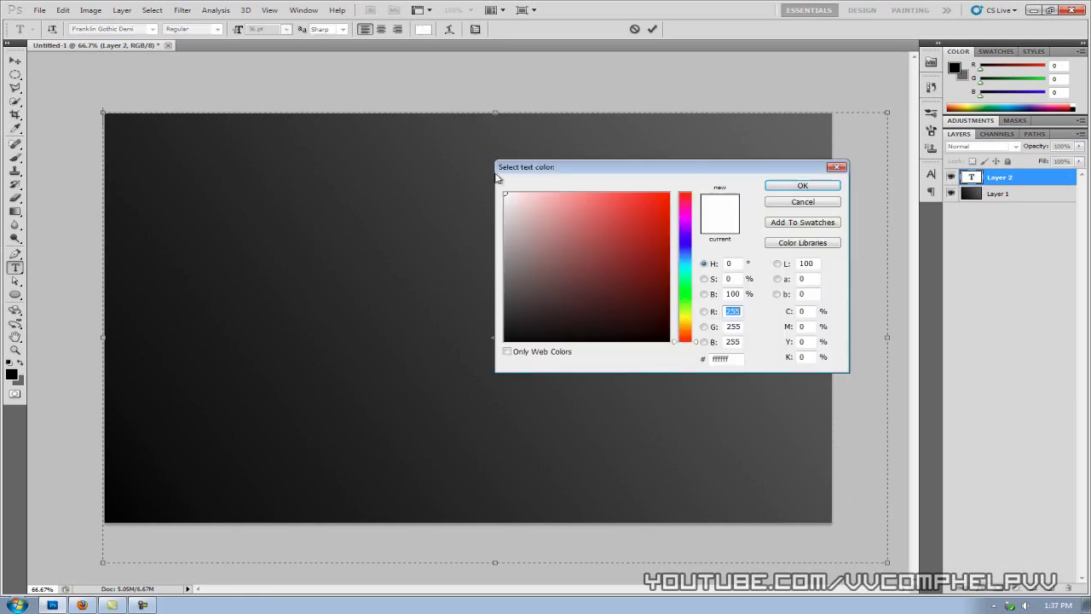
pyautogui.click(828, 187)
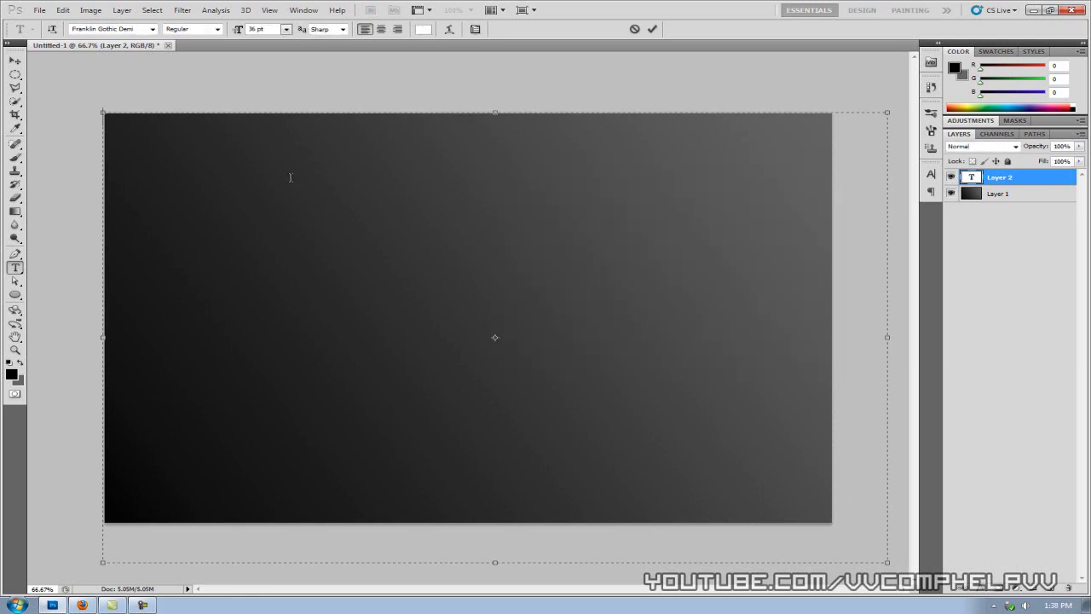
# Type 'VvCompHelpvV' into the text box and correct its trailing characters
pyautogui.write('VVCompHelpVV')
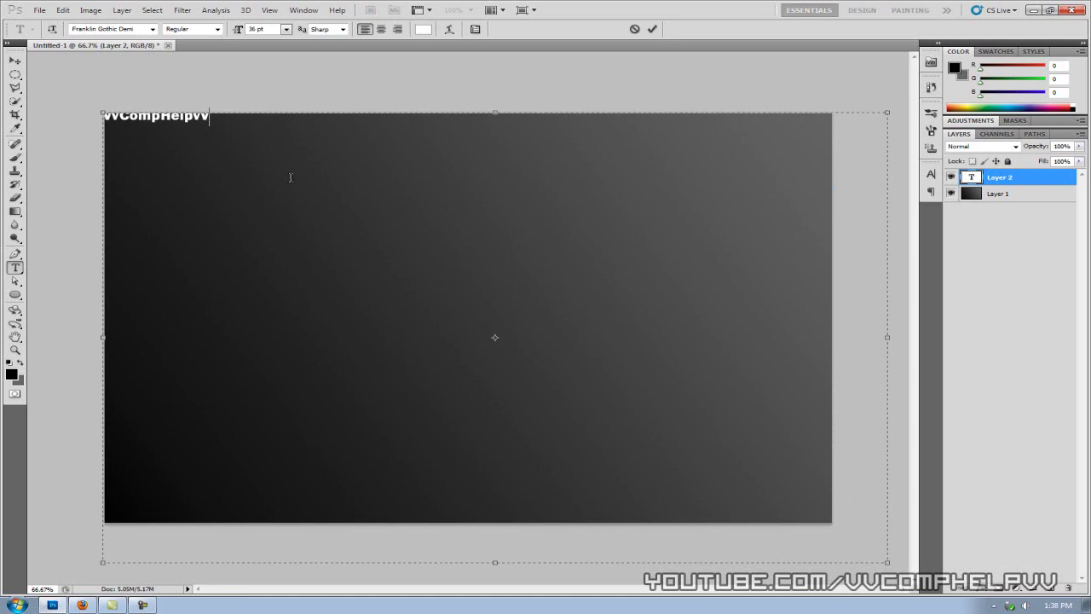
pyautogui.moveTo(272, 94); pyautogui.dragTo(276, 102)
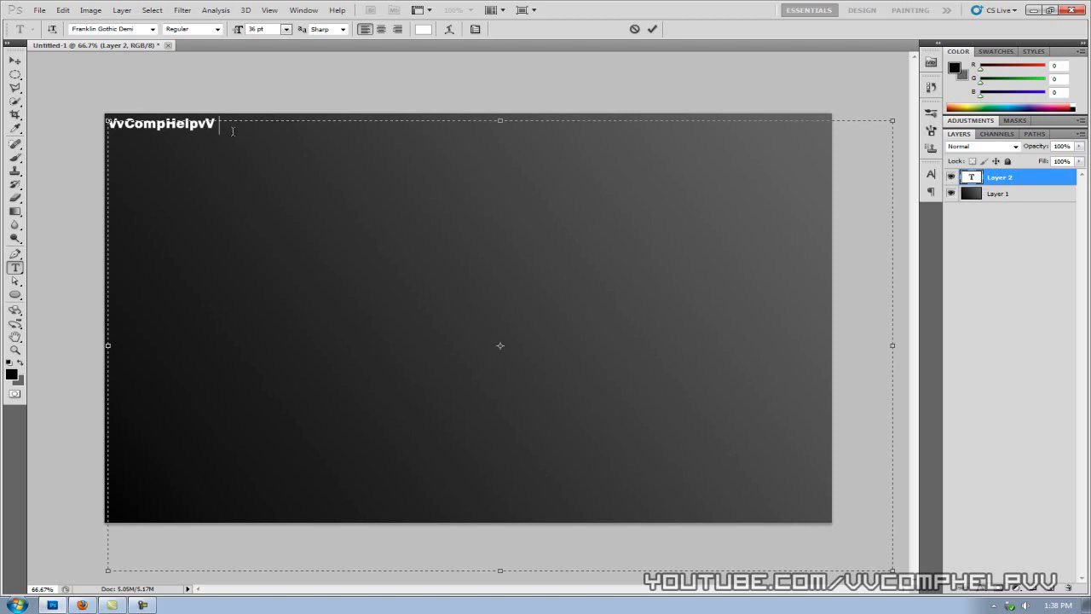
pyautogui.write('Vv')
pyautogui.write('Vv')
pyautogui.press('BackSpace')
pyautogui.press('BackSpace')
# Copy and paste the text repeatedly, then paste larger blocks until rows fill the canvas
pyautogui.moveTo(231, 130); pyautogui.dragTo(68, 129)
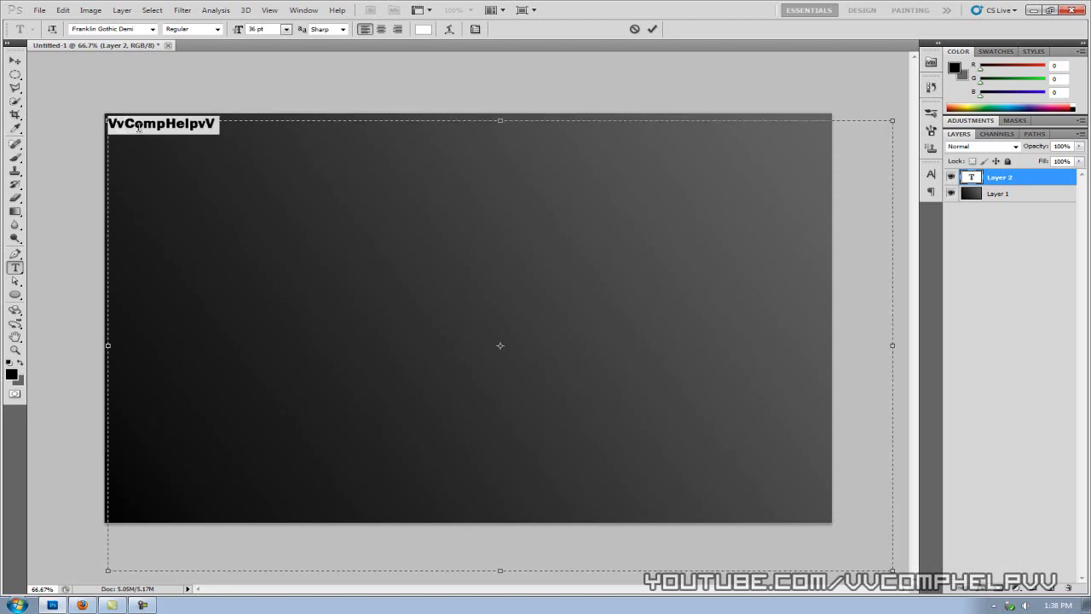
pyautogui.click(229, 131)
pyautogui.hotkey('ctrl', 'v')
pyautogui.hotkey('ctrl', 'v')
pyautogui.hotkey('ctrl', 'v')
pyautogui.hotkey('ctrl', 'v')
pyautogui.hotkey('ctrl', 'v')
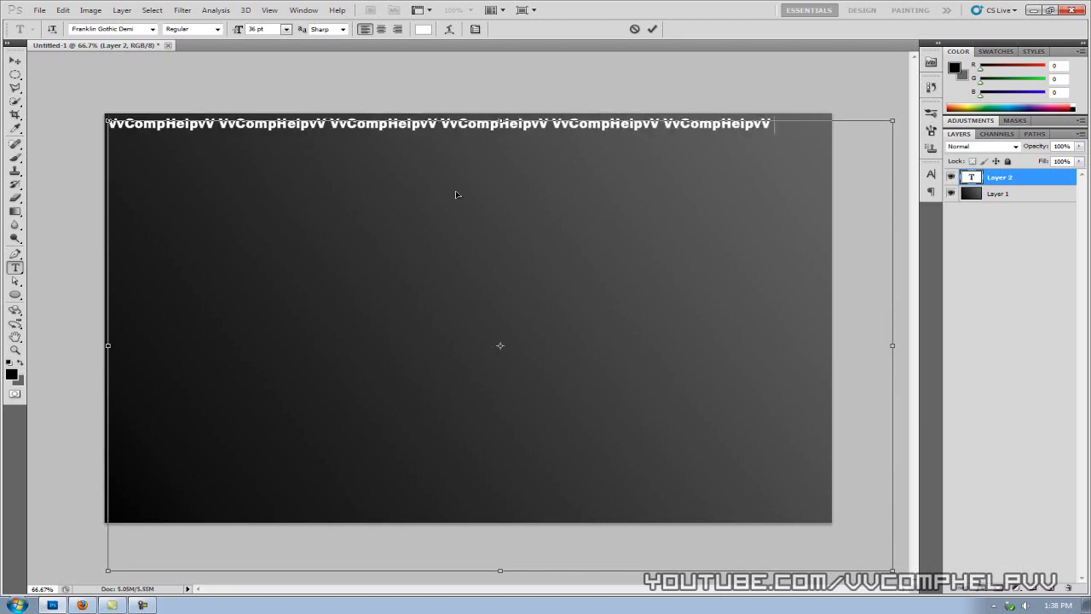
pyautogui.hotkey('ctrl', 'v')
pyautogui.hotkey('ctrl', 'v')
pyautogui.hotkey('ctrl', 'v')
pyautogui.hotkey('ctrl', 'v')
pyautogui.hotkey('ctrl', 'v')
pyautogui.hotkey('ctrl', 'v')
pyautogui.hotkey('ctrl', 'v')
pyautogui.hotkey('ctrl', 'v')
pyautogui.hotkey('ctrl', 'v')
pyautogui.hotkey('ctrl', 'v')
pyautogui.hotkey('ctrl', 'v')
pyautogui.hotkey('ctrl', 'v')
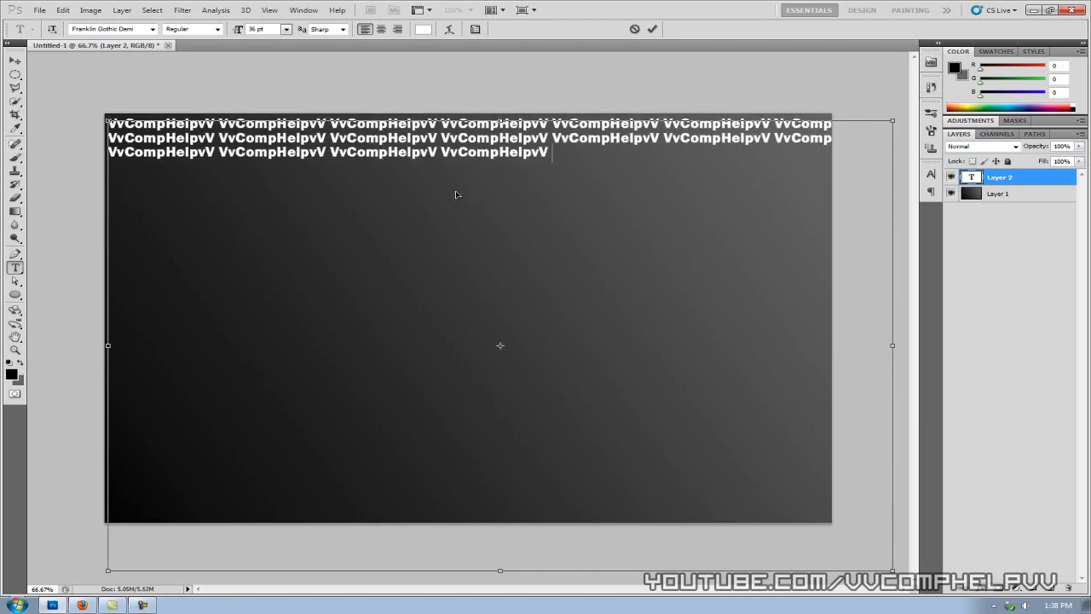
pyautogui.moveTo(553, 154); pyautogui.dragTo(24, 79)
pyautogui.hotkey('ctrl', 'c')
pyautogui.hotkey('ctrl', 'v')
pyautogui.hotkey('ctrl', 'v')
pyautogui.hotkey('ctrl', 'v')
pyautogui.hotkey('ctrl', 'v')
pyautogui.hotkey('ctrl', 'v')
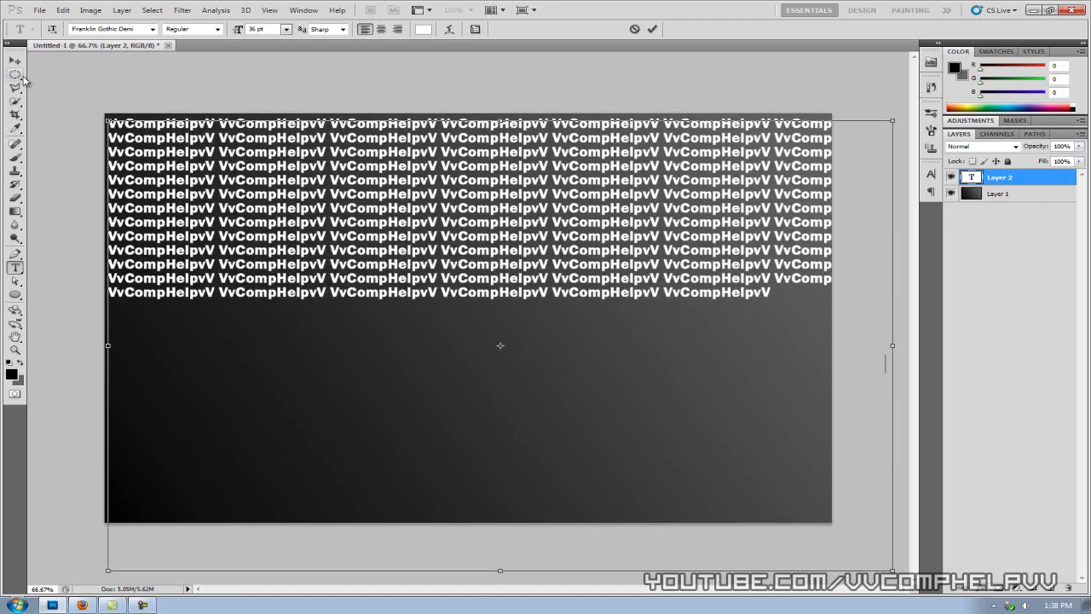
pyautogui.hotkey('ctrl', 'v')
pyautogui.hotkey('ctrl', 'v')
pyautogui.hotkey('ctrl', 'v')
pyautogui.hotkey('ctrl', 'v')
pyautogui.hotkey('ctrl', 'v')
pyautogui.hotkey('ctrl', 'v')
pyautogui.hotkey('ctrl', 'v')
pyautogui.hotkey('ctrl', 'v')
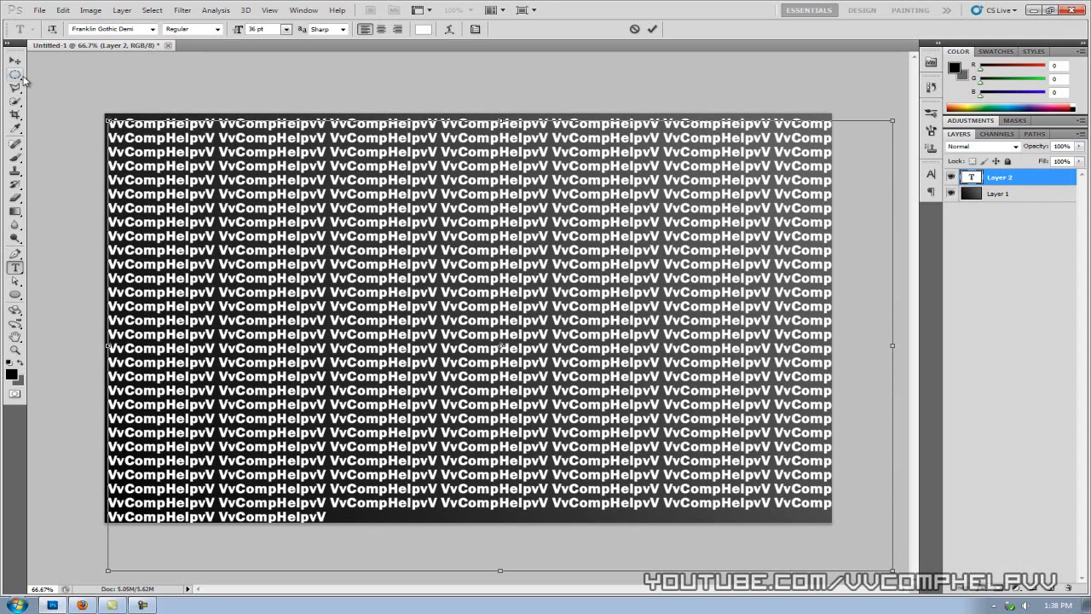
pyautogui.hotkey('ctrl', 'v')
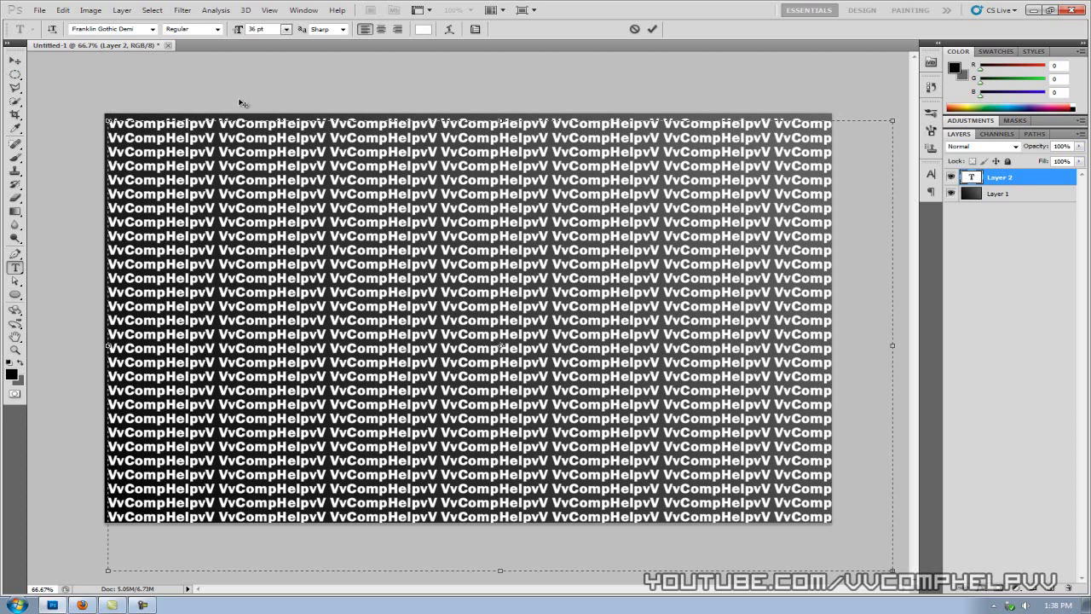
# Shift the text box up-left and stretch it to the canvas's right edge so text covers everything
pyautogui.moveTo(239, 103); pyautogui.dragTo(235, 92)
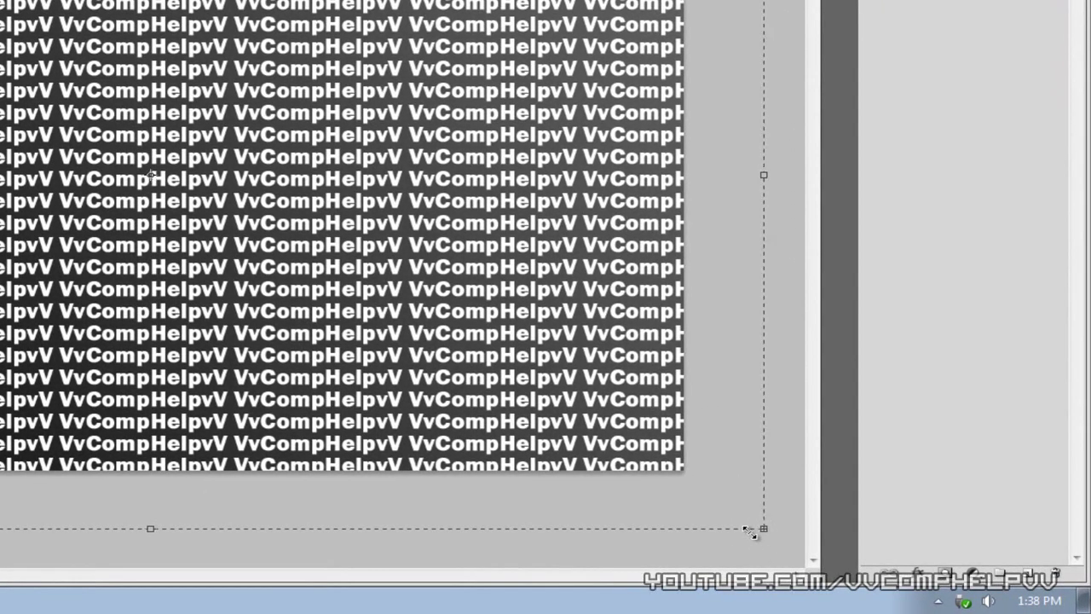
pyautogui.moveTo(750, 531); pyautogui.dragTo(743, 530)
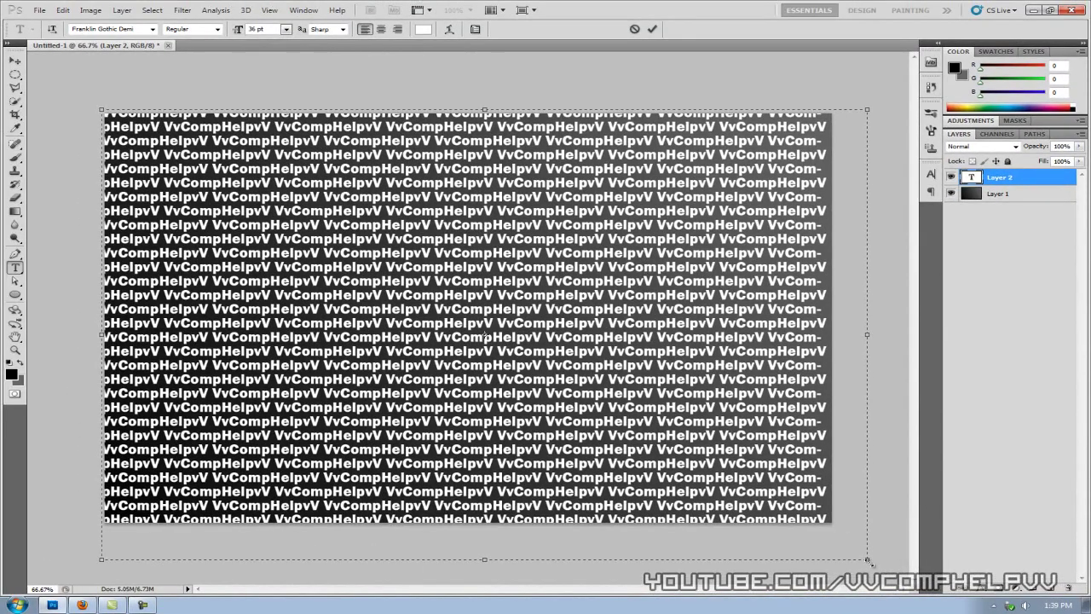
pyautogui.moveTo(866, 560); pyautogui.dragTo(882, 566)
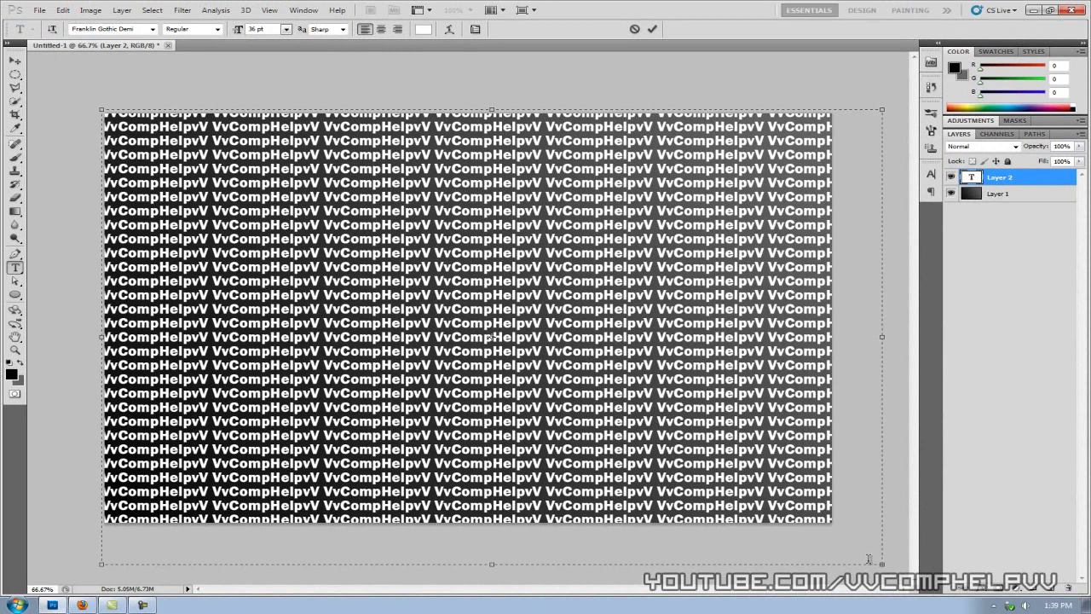
pyautogui.moveTo(882, 566); pyautogui.dragTo(862, 564)
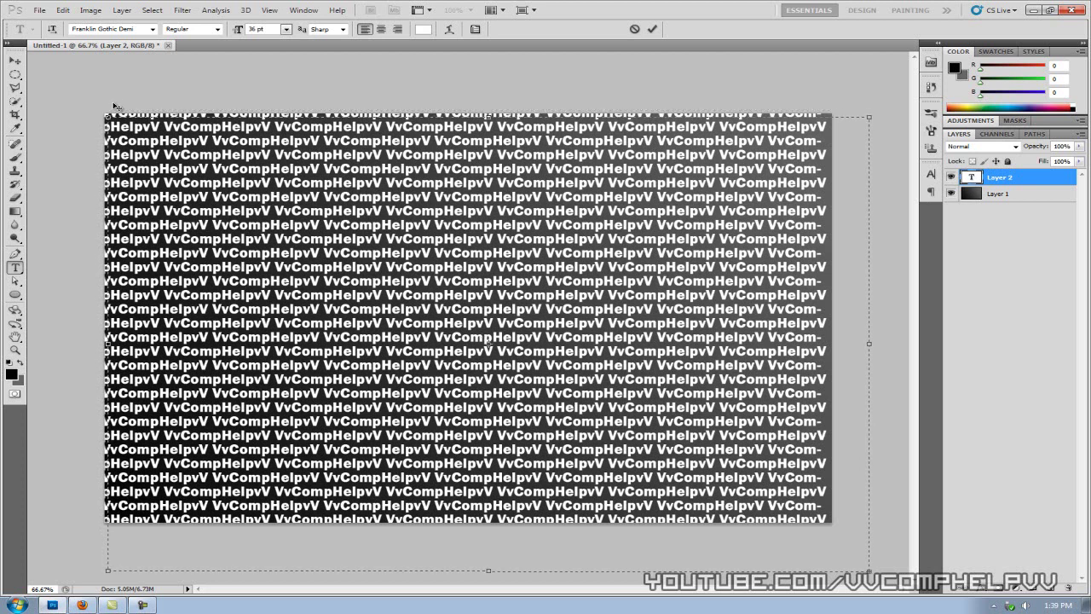
pyautogui.moveTo(105, 93); pyautogui.dragTo(107, 96)
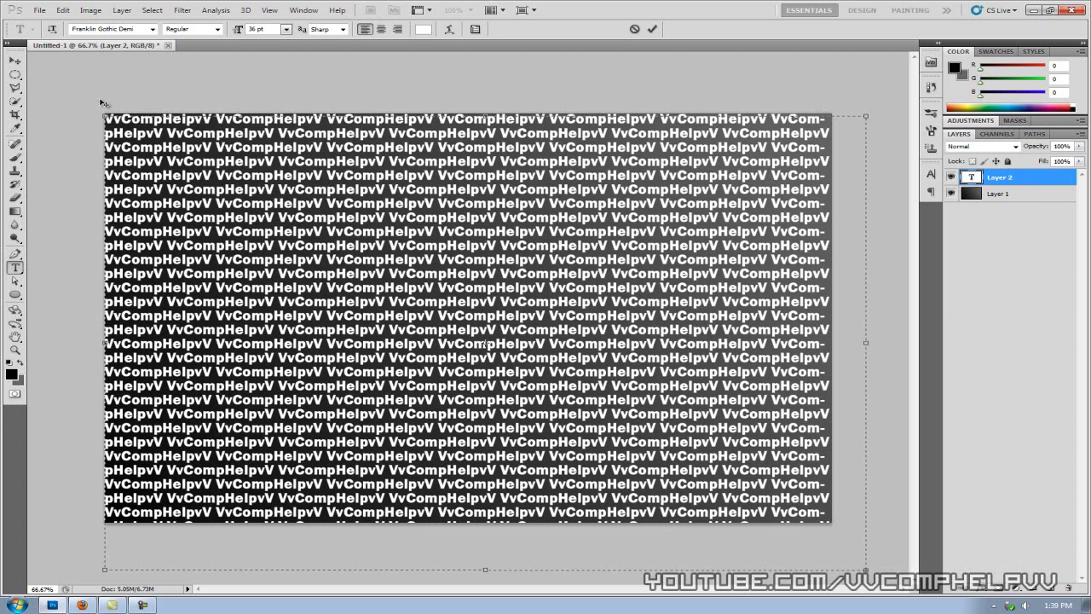
pyautogui.moveTo(100, 103); pyautogui.dragTo(98, 99)
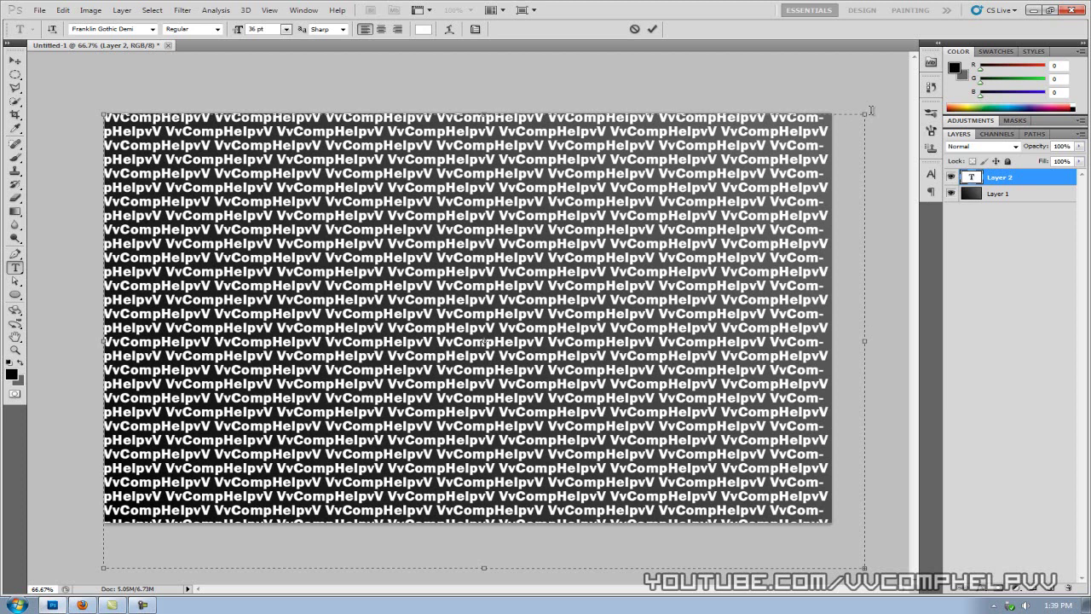
pyautogui.moveTo(864, 568); pyautogui.dragTo(870, 568)
pyautogui.moveTo(870, 568); pyautogui.dragTo(938, 569)
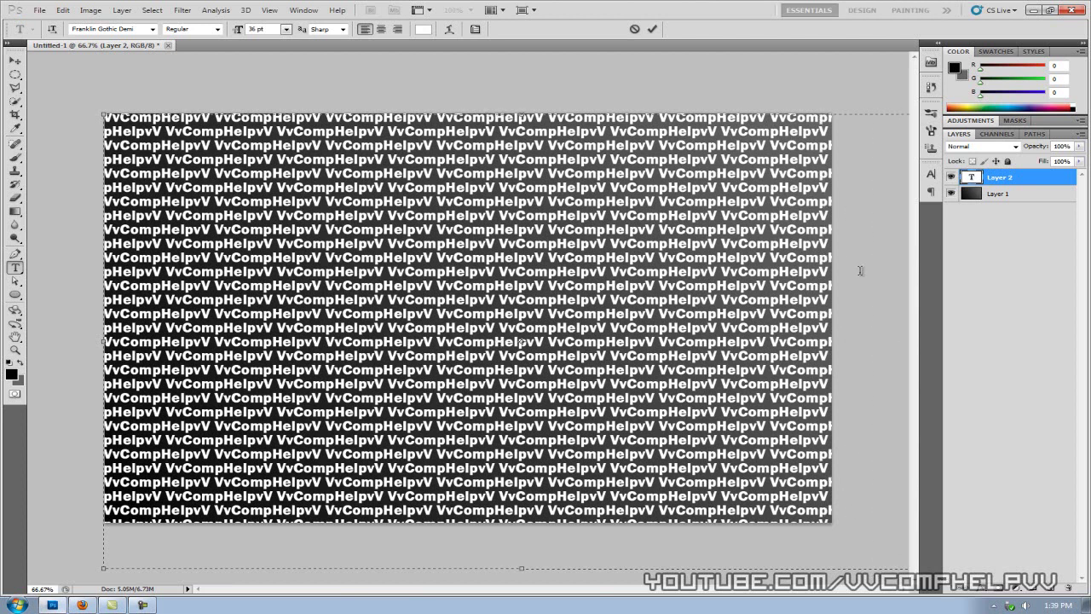
pyautogui.hotkey('ctrl', '-')
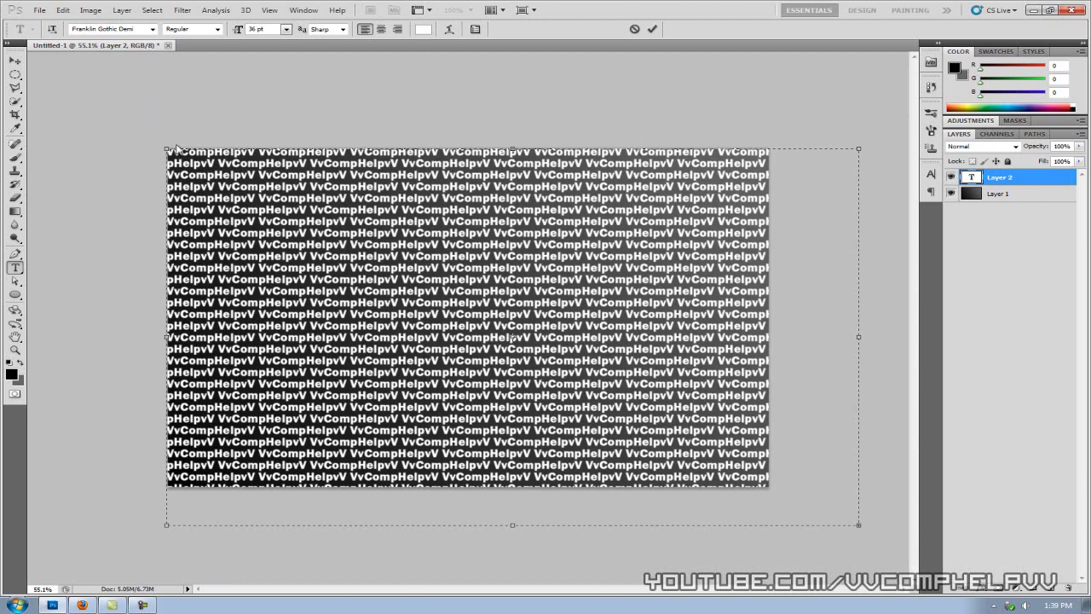
pyautogui.moveTo(189, 133); pyautogui.dragTo(188, 136)
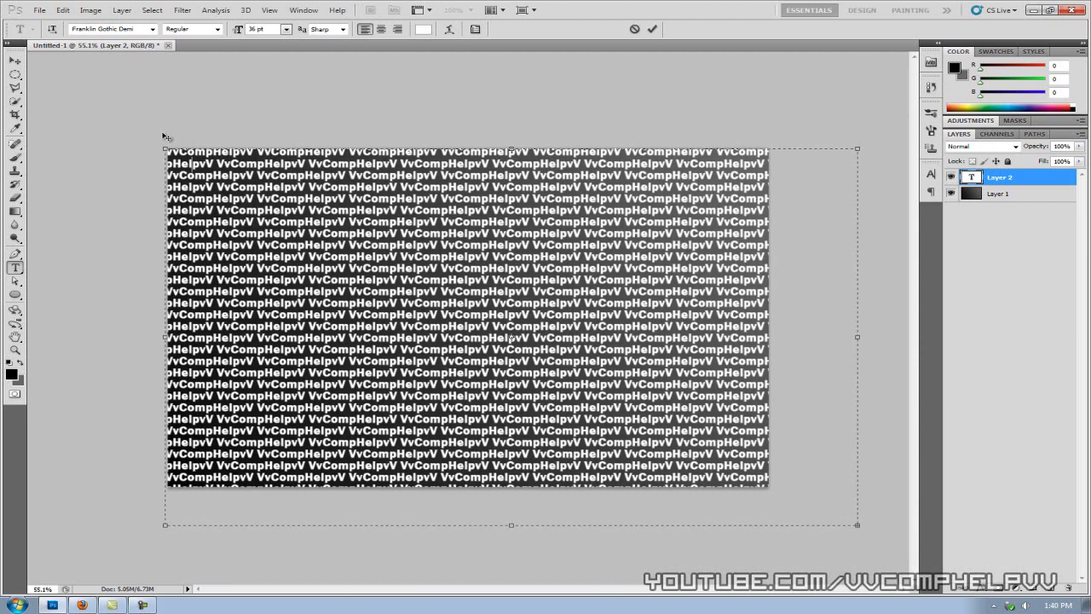
pyautogui.moveTo(162, 134); pyautogui.dragTo(166, 136)
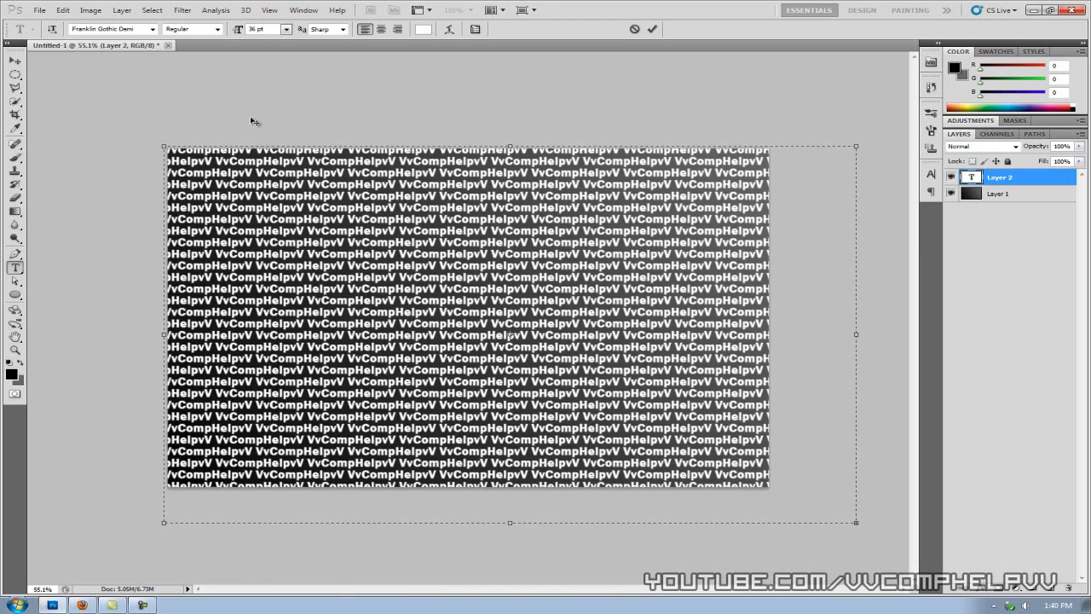
# Commit the repeated VvCompHelpvV text edit
pyautogui.click(652, 30)
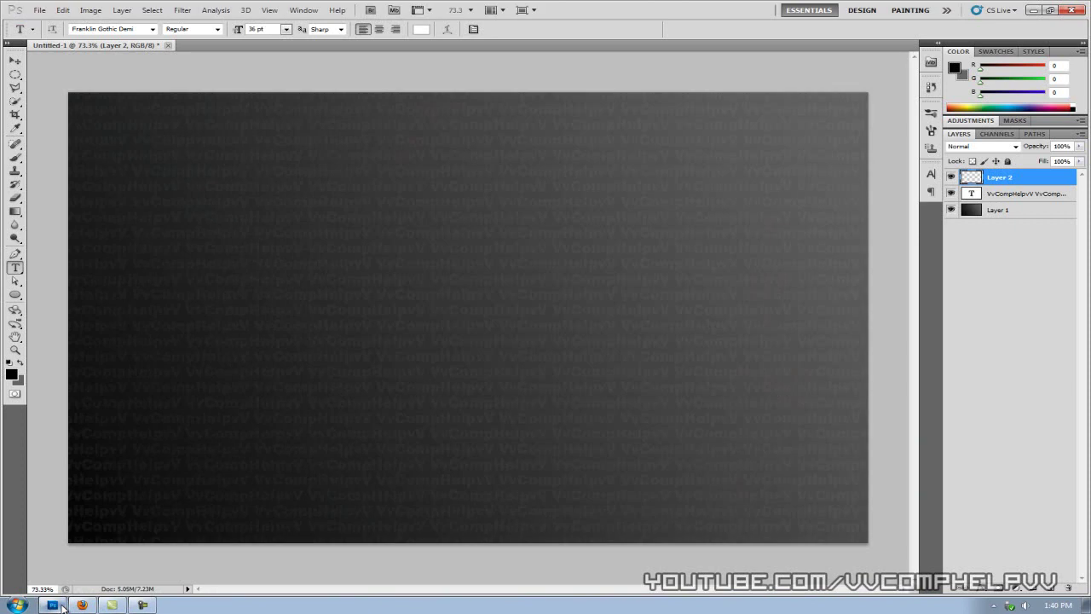
# Place Logo.png into the document, accepting the PNG warning
pyautogui.click(39, 10)
pyautogui.click(54, 238)
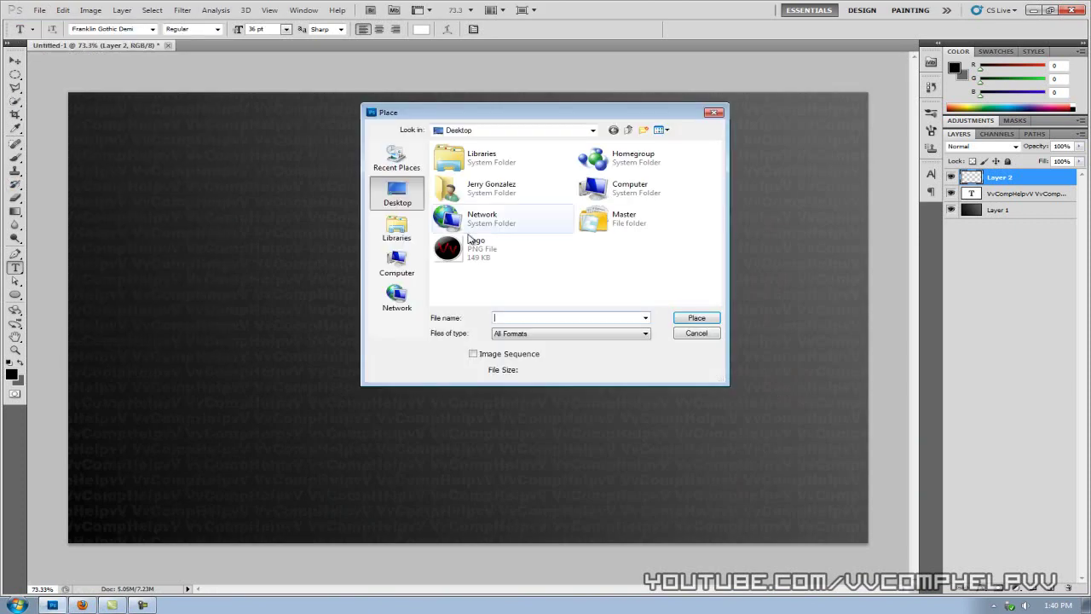
pyautogui.click(459, 257)
pyautogui.doubleClick(458, 258)
pyautogui.click(614, 346)
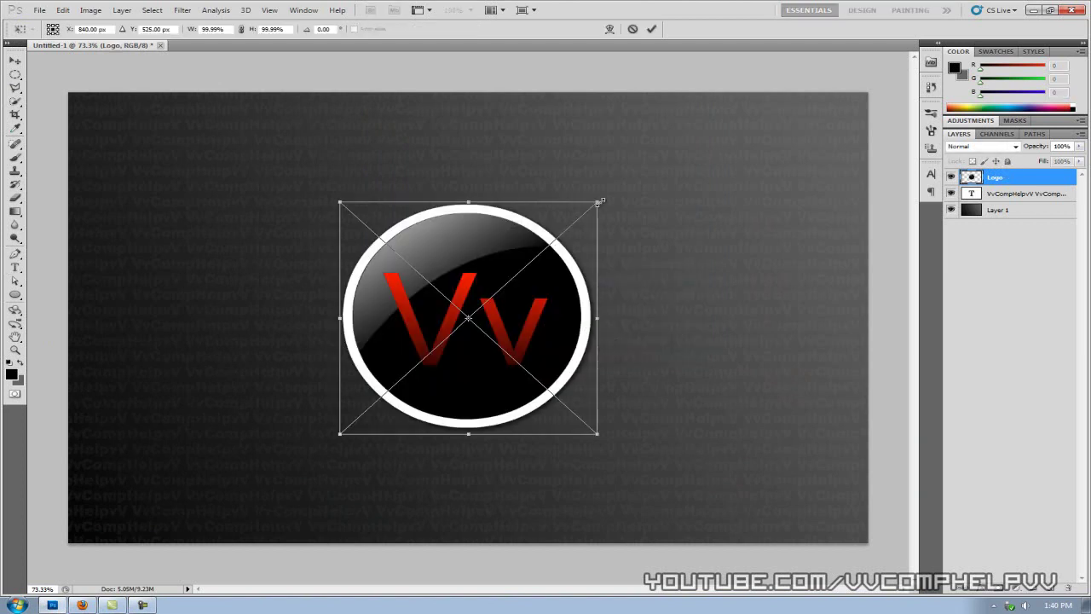
# Scale the logo proportionally to about 117% and move it to the canvas centre
pyautogui.moveTo(599, 201); pyautogui.dragTo(542, 274)
pyautogui.hotkey('ctrl', 'z')
pyautogui.moveTo(599, 199); pyautogui.dragTo(683, 140)
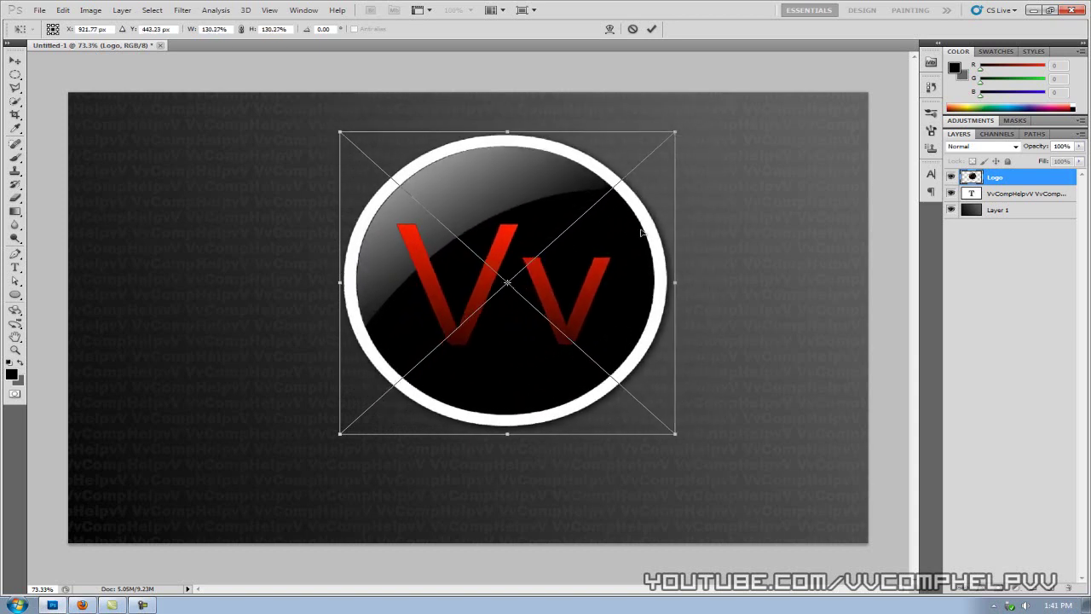
pyautogui.moveTo(674, 282); pyautogui.dragTo(545, 334)
pyautogui.hotkey('ctrl', 'z')
pyautogui.moveTo(626, 177); pyautogui.dragTo(762, 42)
pyautogui.moveTo(645, 277); pyautogui.dragTo(592, 330)
pyautogui.moveTo(725, 91); pyautogui.dragTo(548, 253)
pyautogui.moveTo(520, 406); pyautogui.dragTo(546, 311)
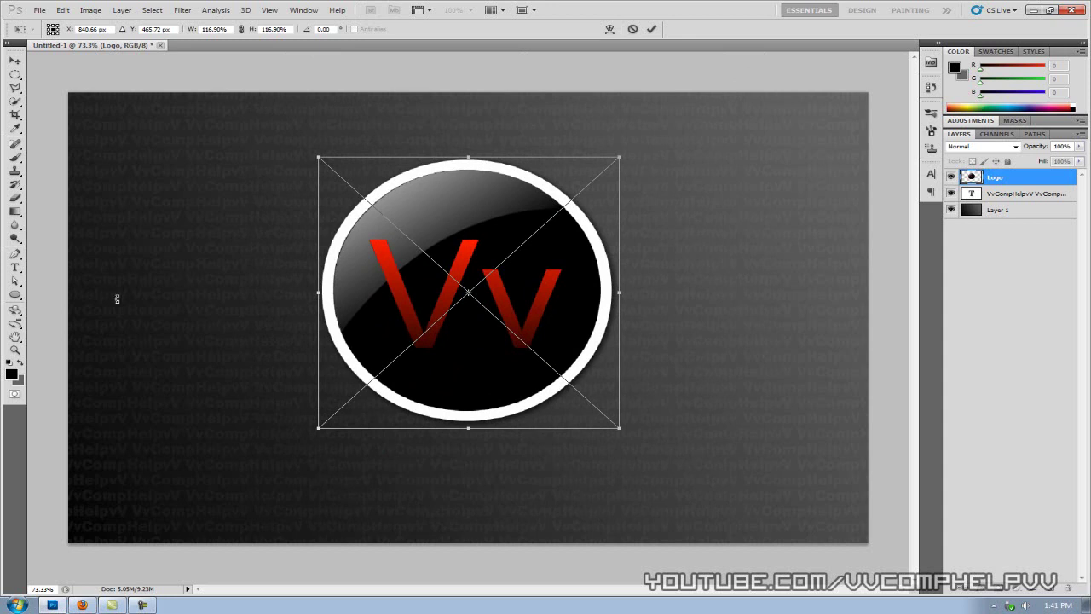
# Commit the logo transform, rasterize the Logo layer, and add a new layer with Ctrl+J
pyautogui.click(652, 29)
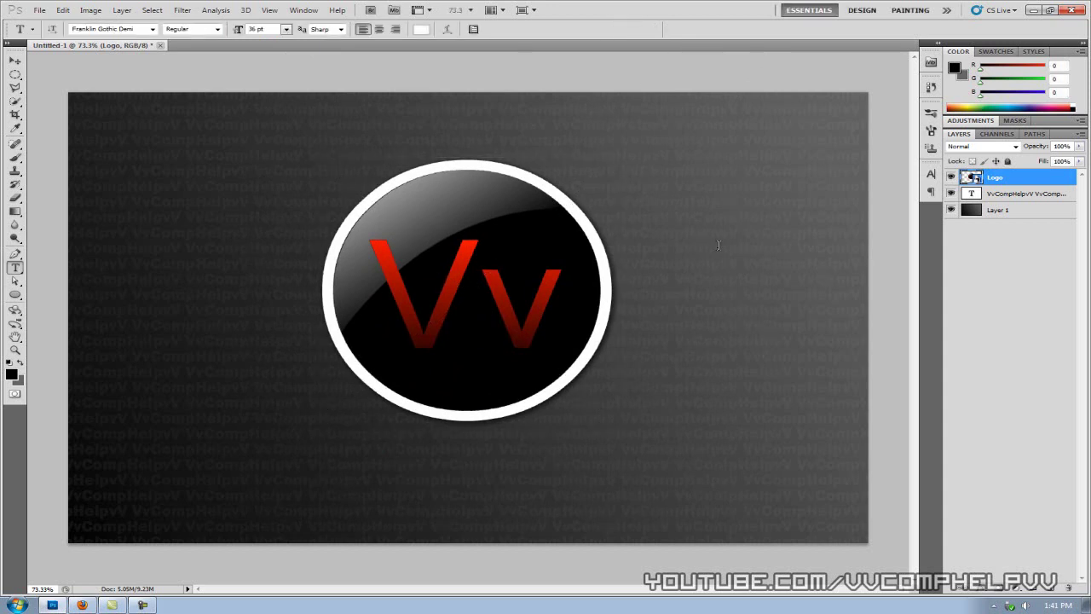
pyautogui.rightClick(1011, 183)
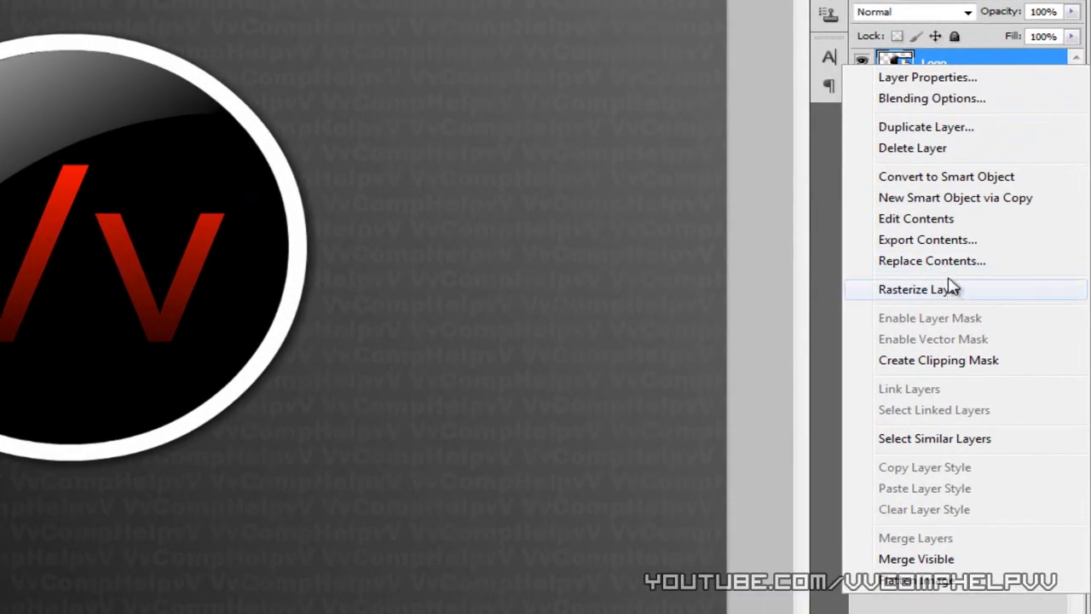
pyautogui.click(997, 64)
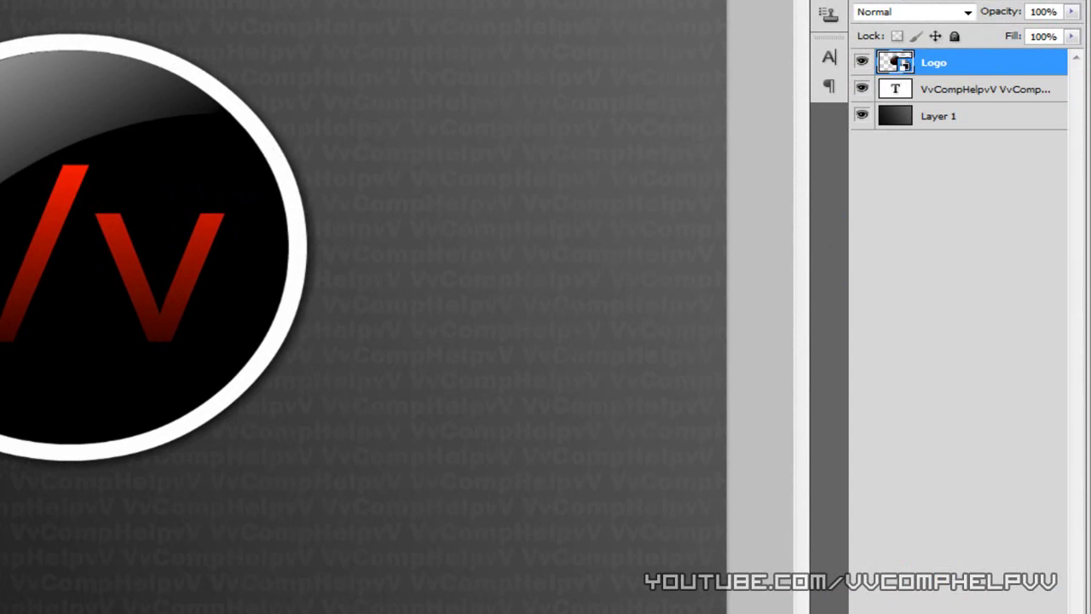
pyautogui.click(128, 164)
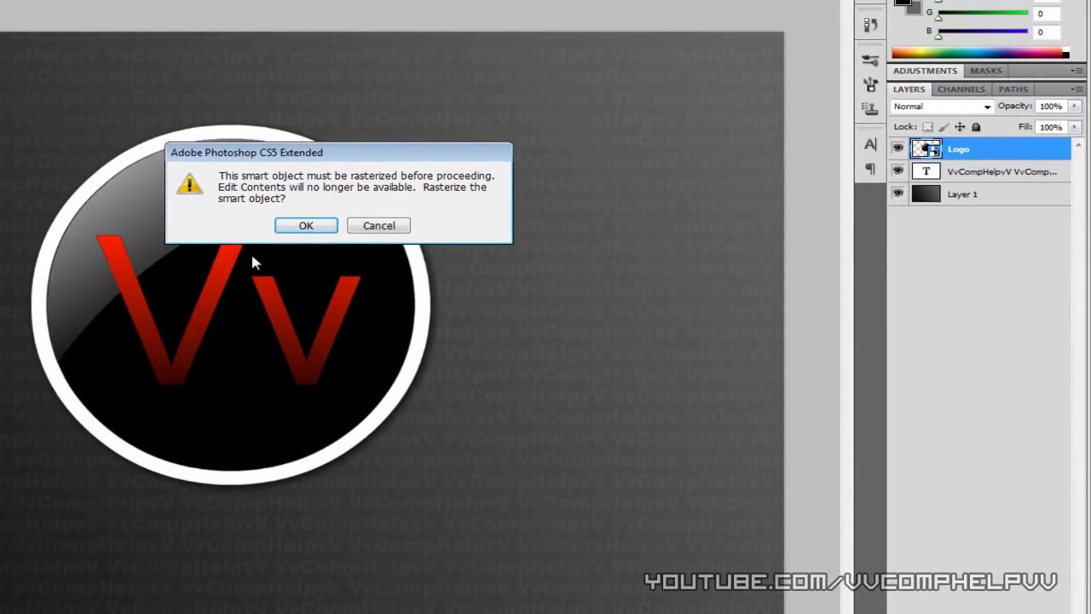
pyautogui.click(306, 225)
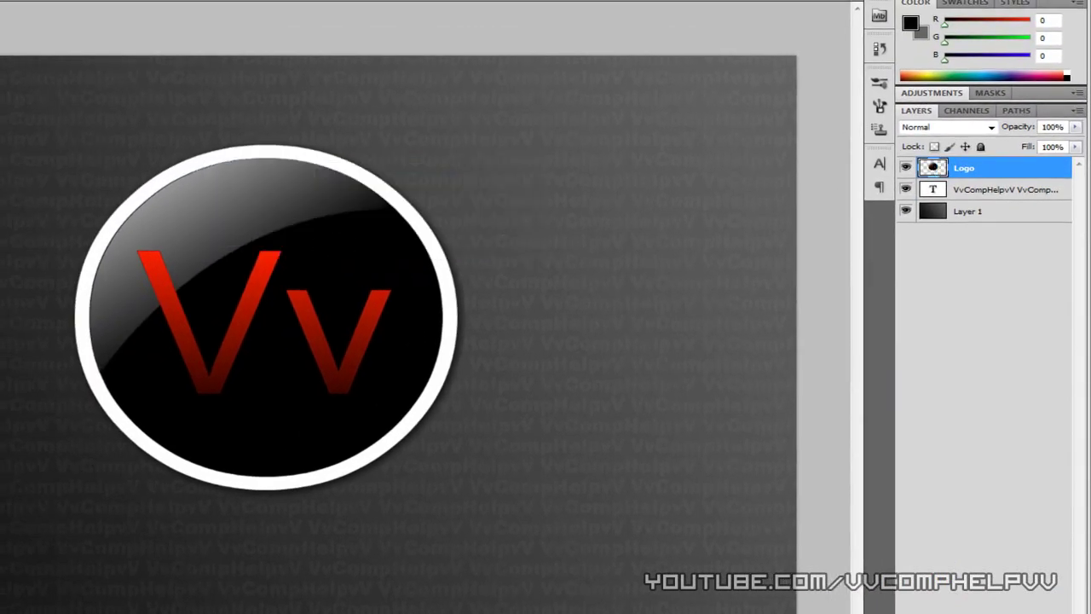
pyautogui.rightClick(967, 171)
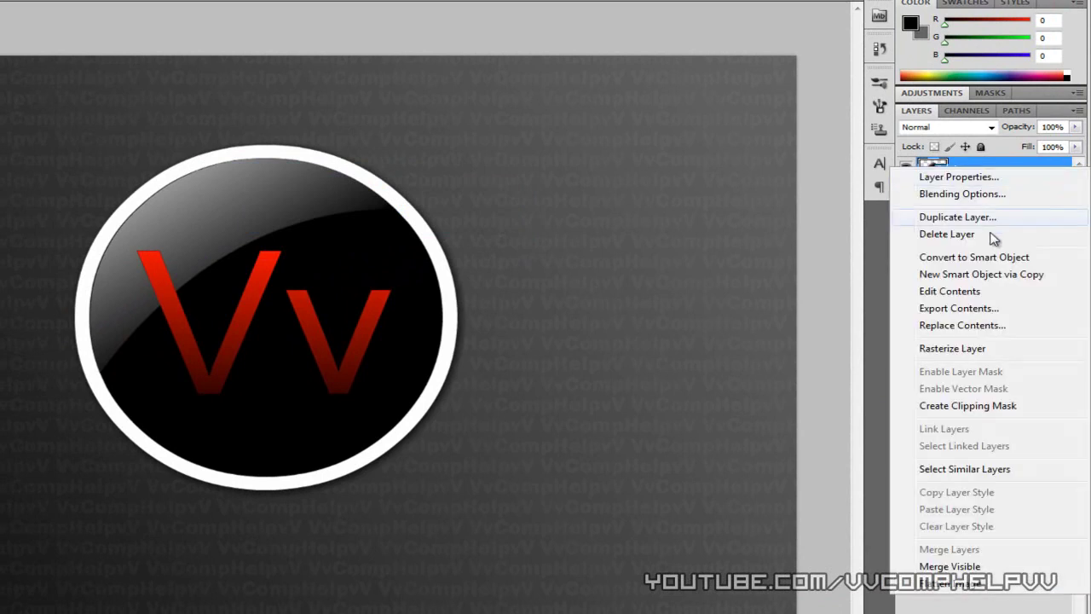
pyautogui.click(981, 354)
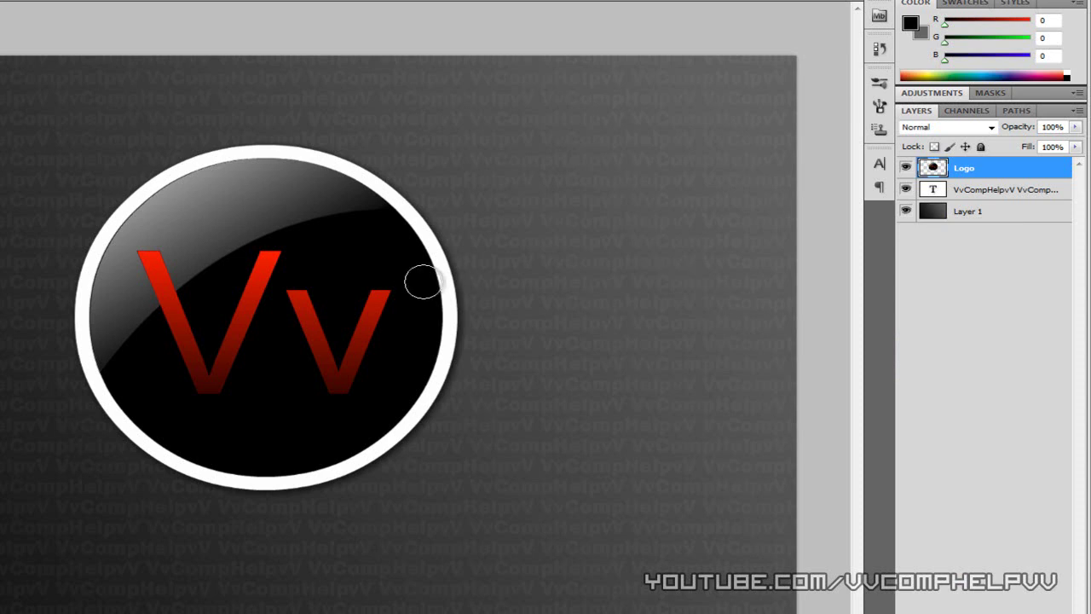
pyautogui.press('v')
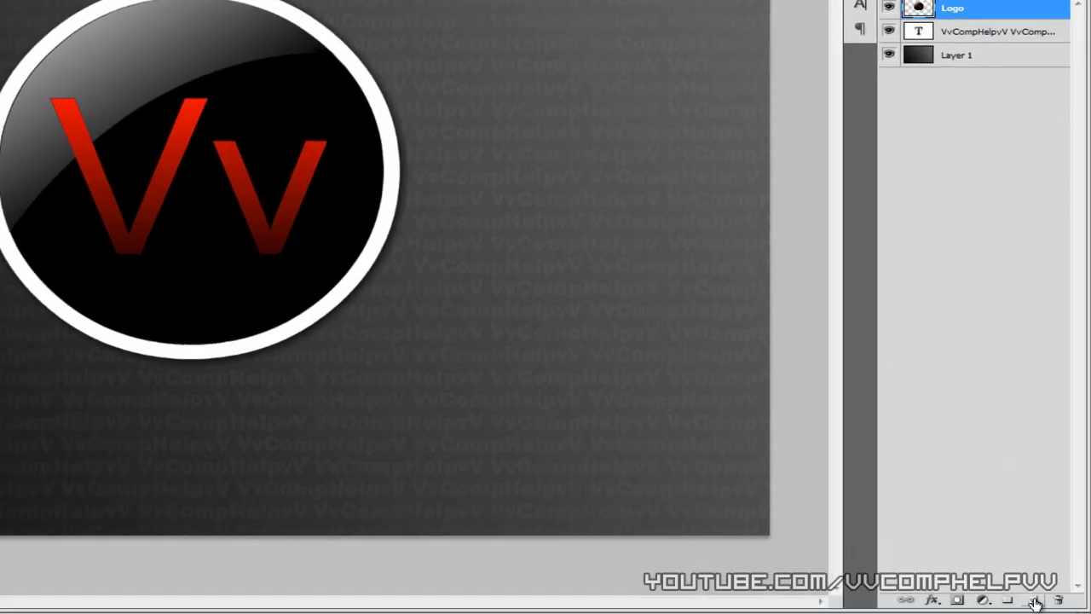
pyautogui.hotkey('ctrl', 'j')
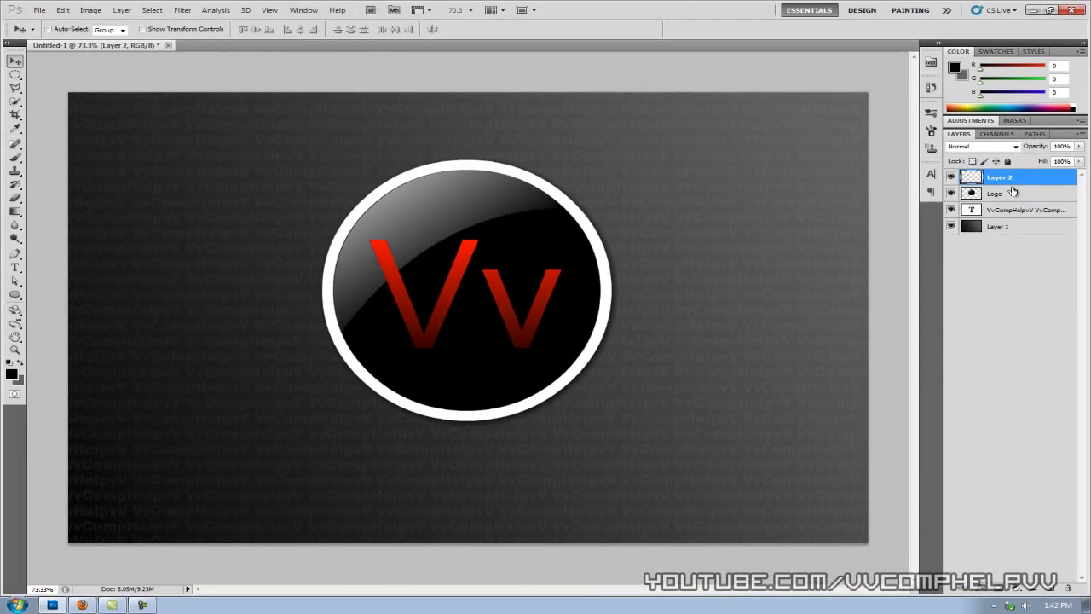
# Rasterize the VvCompHelpvV text pattern layer, then reselect Layer 2
pyautogui.click(212, 237)
pyautogui.press('t')
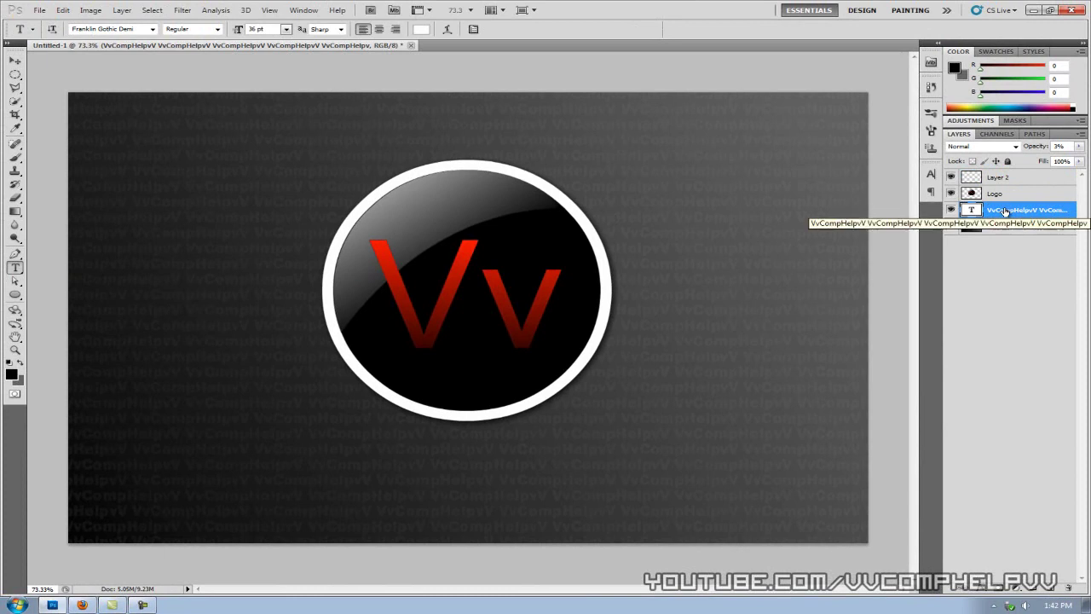
pyautogui.click(951, 210)
pyautogui.click(951, 210)
pyautogui.rightClick(993, 210)
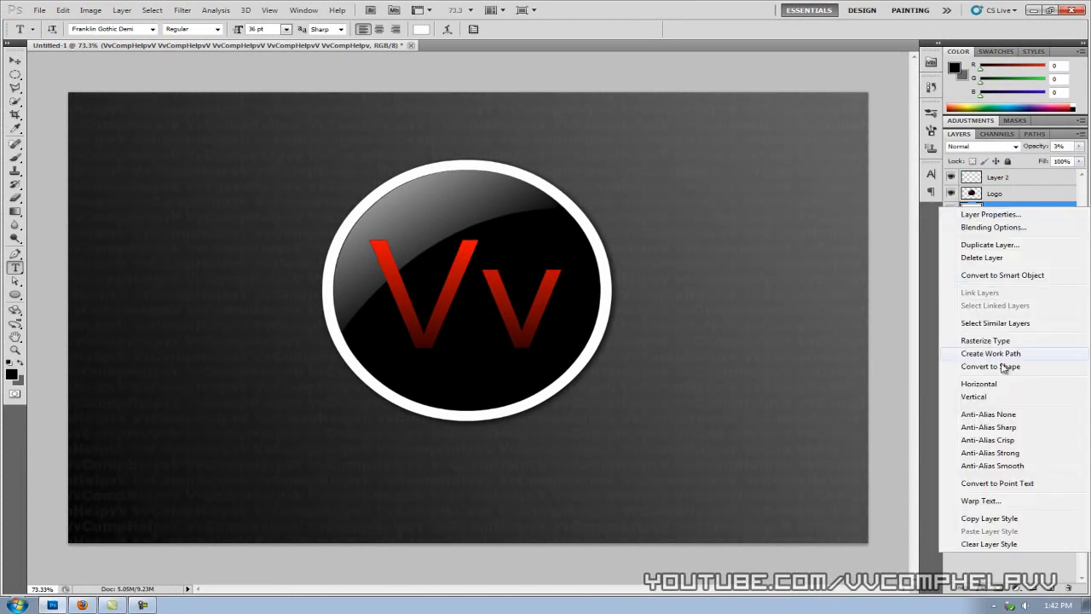
pyautogui.click(1015, 340)
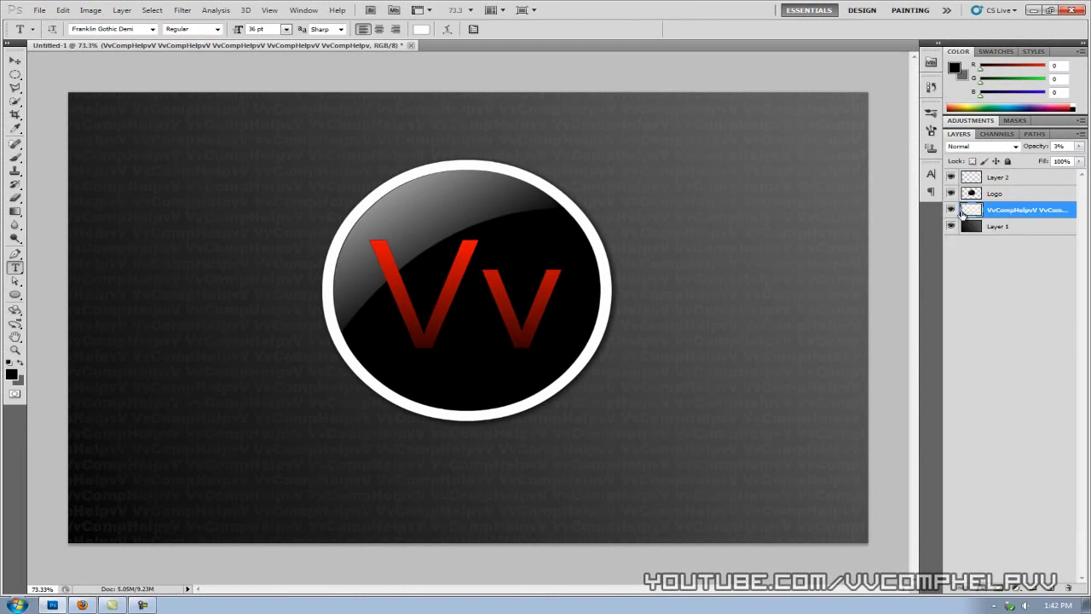
pyautogui.click(1019, 183)
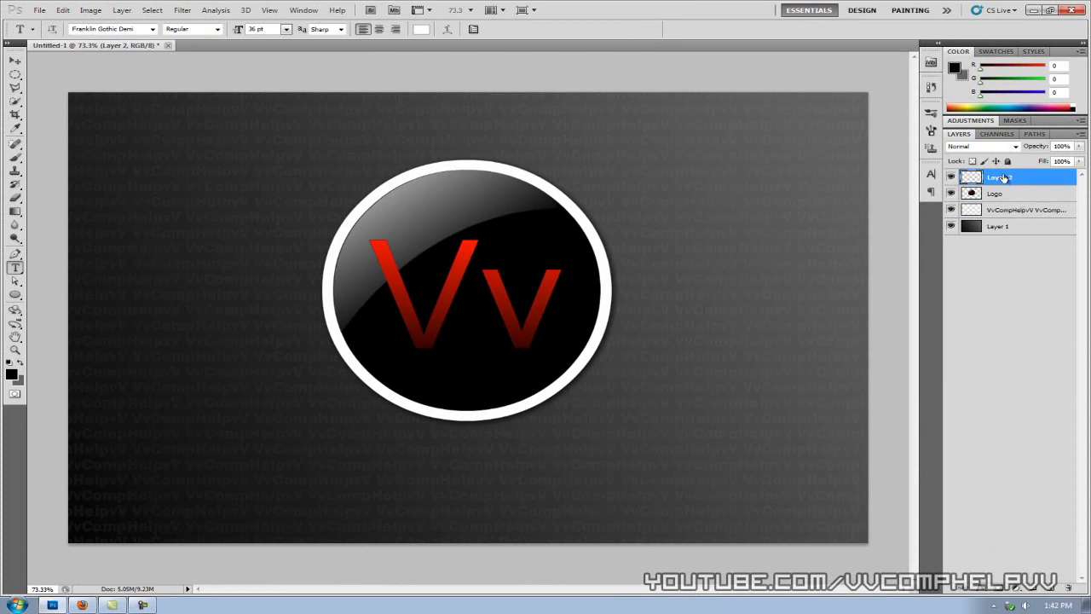
# Draw a paragraph text box around the logo and type VvCompHelpvV
pyautogui.click(952, 178)
pyautogui.click(951, 178)
pyautogui.moveTo(254, 128); pyautogui.dragTo(735, 466)
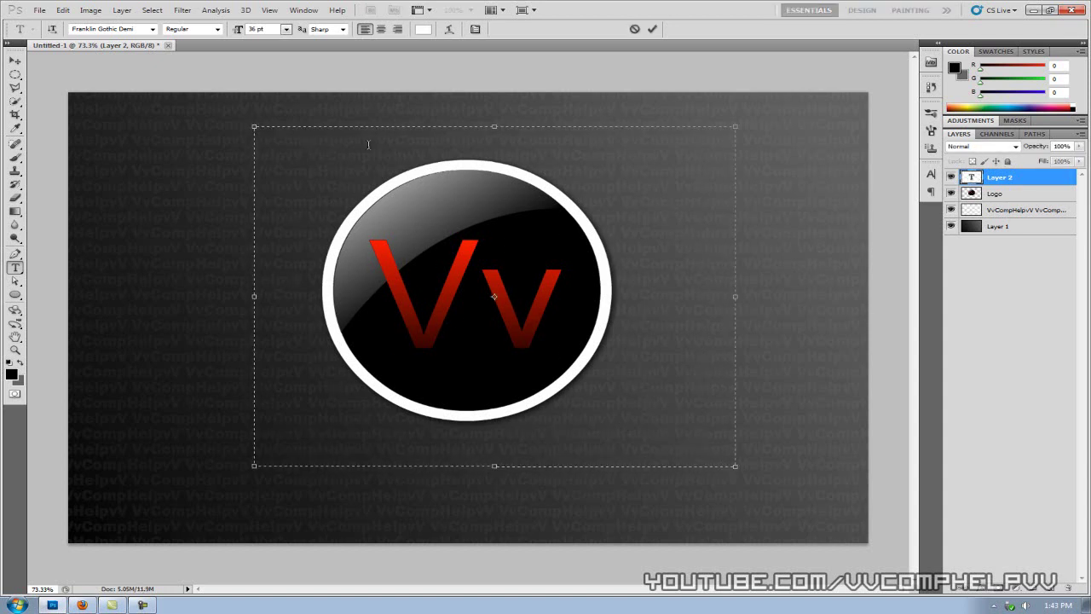
pyautogui.write('VvCompHelpvV')
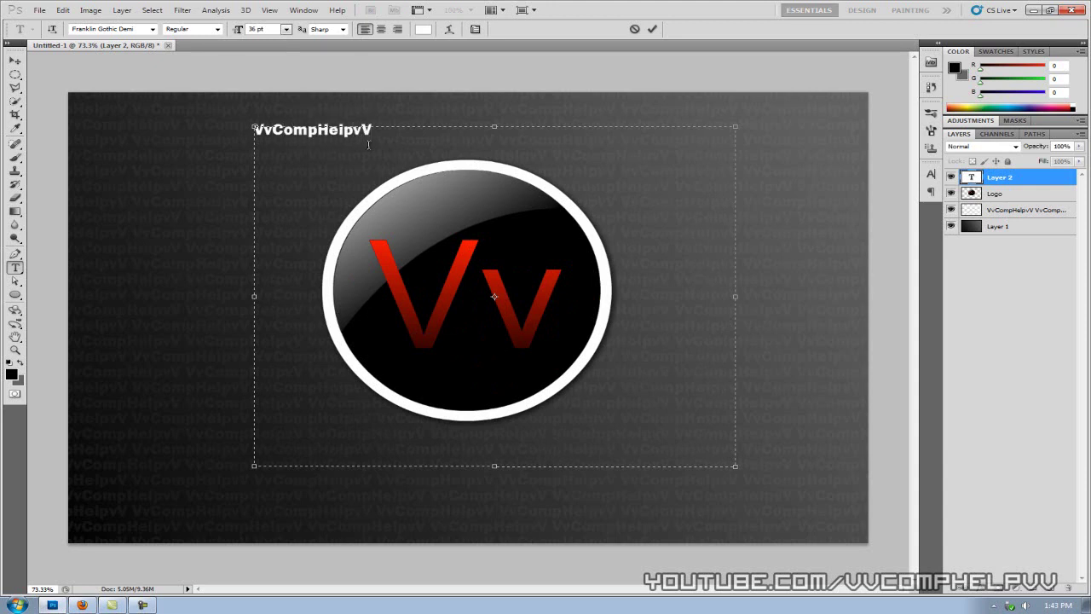
# Fill the text box with repeated pasted copies of VvCompHelpvV
pyautogui.moveTo(412, 144); pyautogui.dragTo(73, 139)
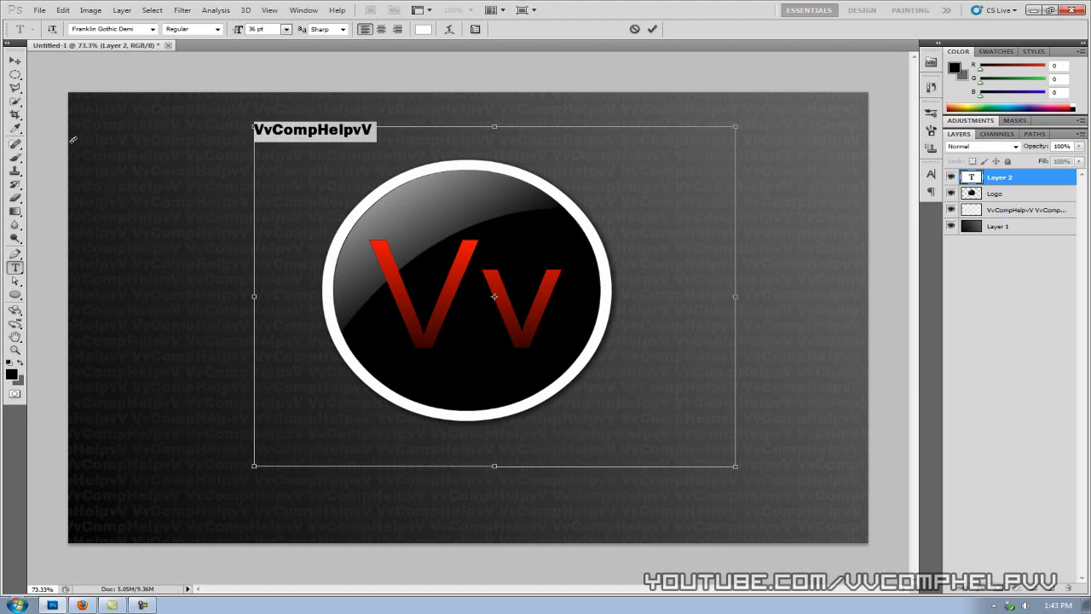
pyautogui.hotkey('ctrl', 'v')
pyautogui.hotkey('ctrl', 'v')
pyautogui.hotkey('ctrl', 'v')
pyautogui.hotkey('ctrl', 'v')
pyautogui.hotkey('ctrl', 'v')
pyautogui.hotkey('ctrl', 'v')
pyautogui.hotkey('ctrl', 'v')
pyautogui.hotkey('ctrl', 'v')
pyautogui.hotkey('ctrl', 'v')
pyautogui.hotkey('ctrl', 'v')
pyautogui.hotkey('ctrl', 'v')
pyautogui.hotkey('ctrl', 'v')
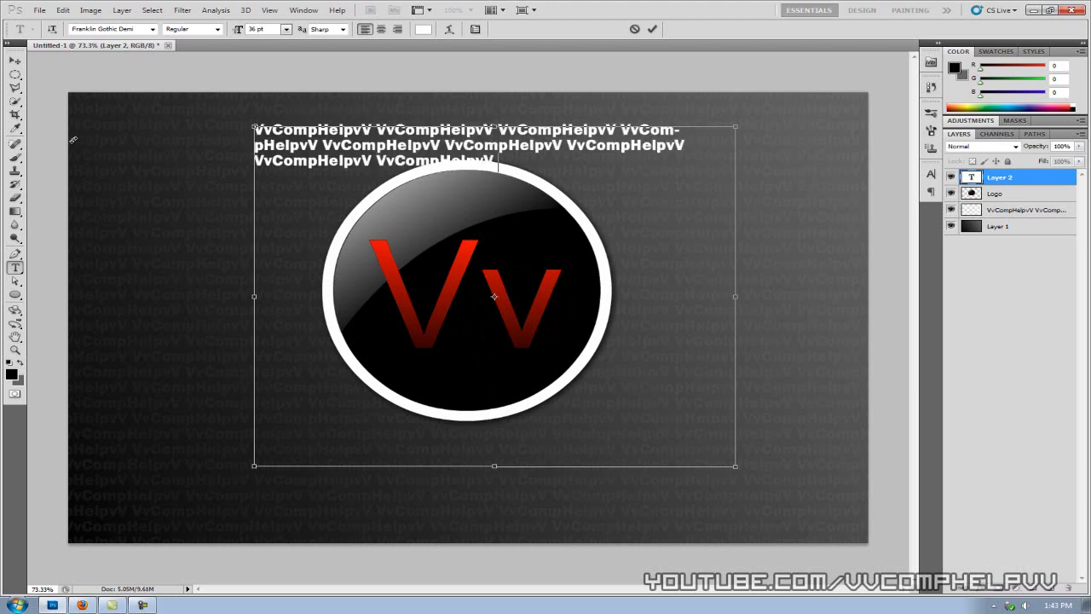
pyautogui.hotkey('ctrl', 'v')
pyautogui.hotkey('ctrl', 'v')
pyautogui.hotkey('ctrl', 'v')
pyautogui.hotkey('ctrl', 'v')
pyautogui.hotkey('ctrl', 'v')
pyautogui.hotkey('ctrl', 'v')
pyautogui.hotkey('ctrl', 'v')
pyautogui.hotkey('ctrl', 'v')
pyautogui.hotkey('ctrl', 'v')
pyautogui.hotkey('ctrl', 'v')
pyautogui.hotkey('ctrl', 'v')
pyautogui.hotkey('ctrl', 'v')
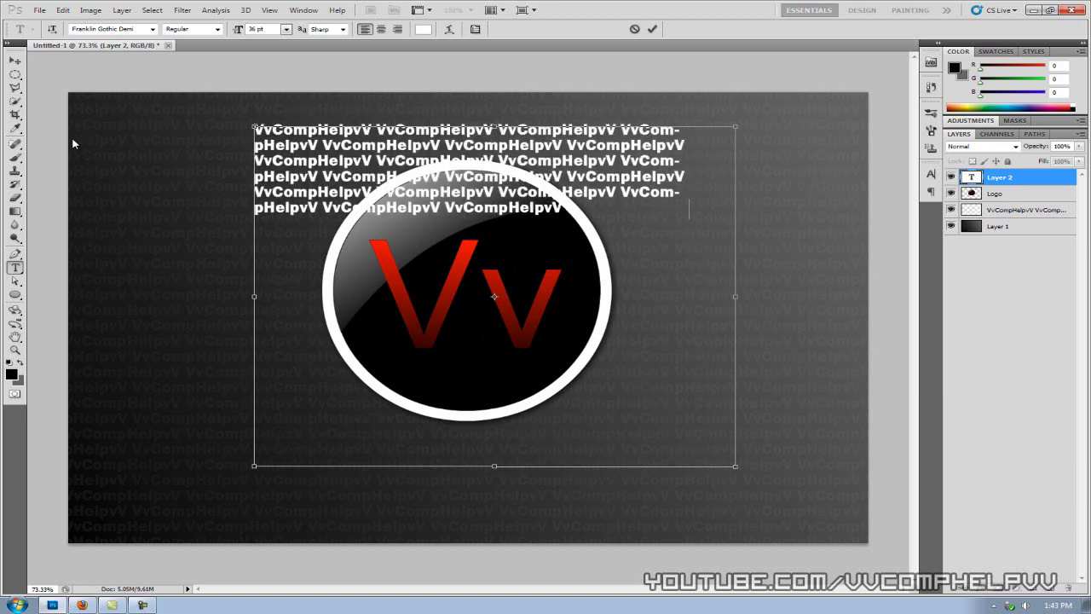
pyautogui.hotkey('ctrl', 'v')
pyautogui.hotkey('ctrl', 'v')
pyautogui.hotkey('ctrl', 'v')
pyautogui.hotkey('ctrl', 'v')
pyautogui.hotkey('ctrl', 'v')
pyautogui.hotkey('ctrl', 'v')
pyautogui.hotkey('ctrl', 'v')
pyautogui.hotkey('ctrl', 'v')
pyautogui.hotkey('ctrl', 'v')
pyautogui.hotkey('ctrl', 'v')
pyautogui.hotkey('ctrl', 'v')
pyautogui.hotkey('ctrl', 'v')
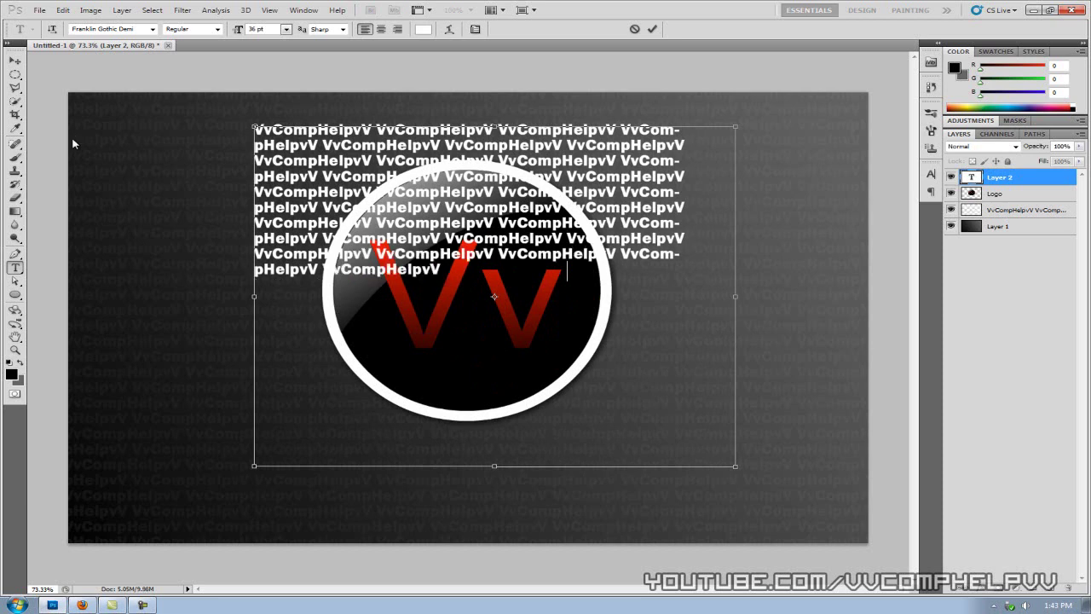
pyautogui.hotkey('ctrl', 'v')
pyautogui.hotkey('ctrl', 'v')
pyautogui.hotkey('ctrl', 'v')
# Double the paragraph to about 22 lines and narrow the text box slightly
pyautogui.hotkey('ctrl', 'a')
pyautogui.press('BackSpace')
pyautogui.hotkey('ctrl', 'z')
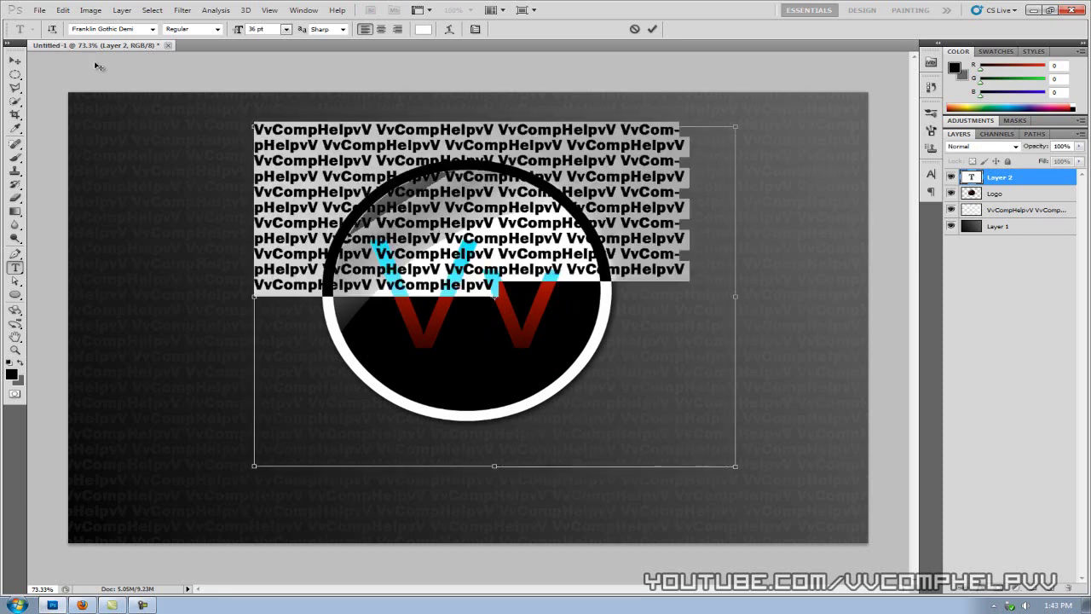
pyautogui.hotkey('ctrl', 'c')
pyautogui.press('Right')
pyautogui.hotkey('ctrl', 'v')
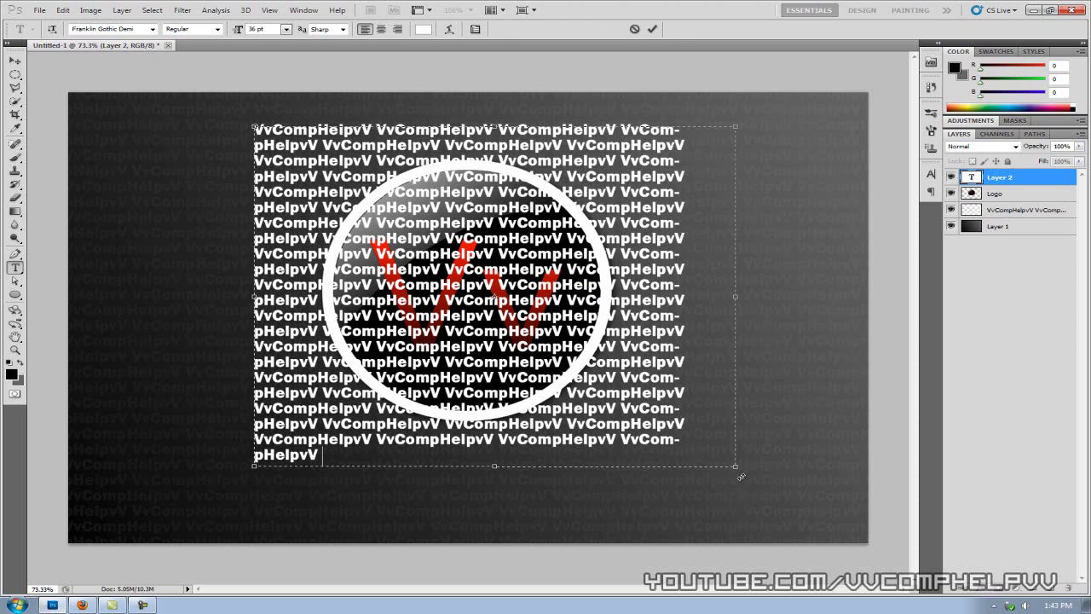
pyautogui.moveTo(739, 470); pyautogui.dragTo(724, 472)
# Select all the paragraph text, set it in the GENUINE font, and move the block lower
pyautogui.moveTo(389, 455); pyautogui.dragTo(126, 57)
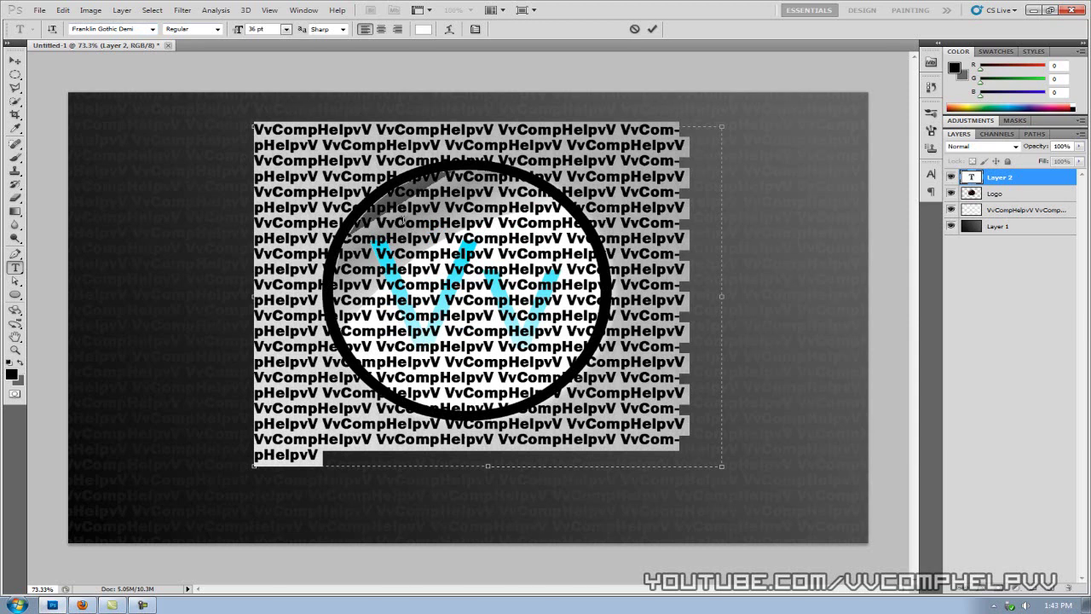
pyautogui.click(115, 28)
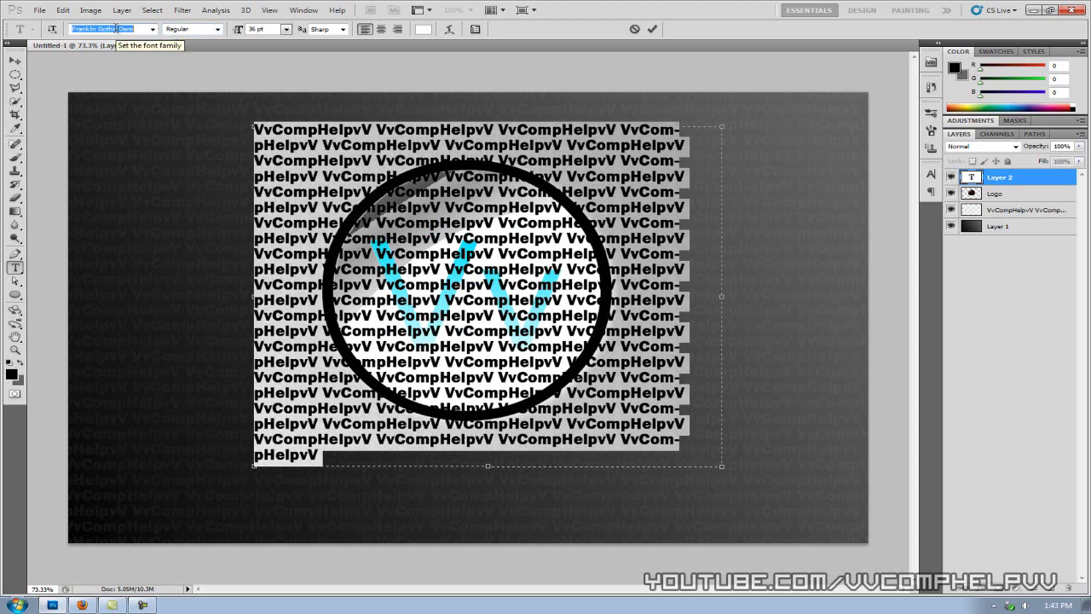
pyautogui.press('Down')
pyautogui.press('Down')
pyautogui.press('Down')
pyautogui.press('Down')
pyautogui.press('Down')
pyautogui.press('Down')
pyautogui.press('Down')
pyautogui.press('Down')
pyautogui.press('Down')
pyautogui.press('Down')
pyautogui.press('Down')
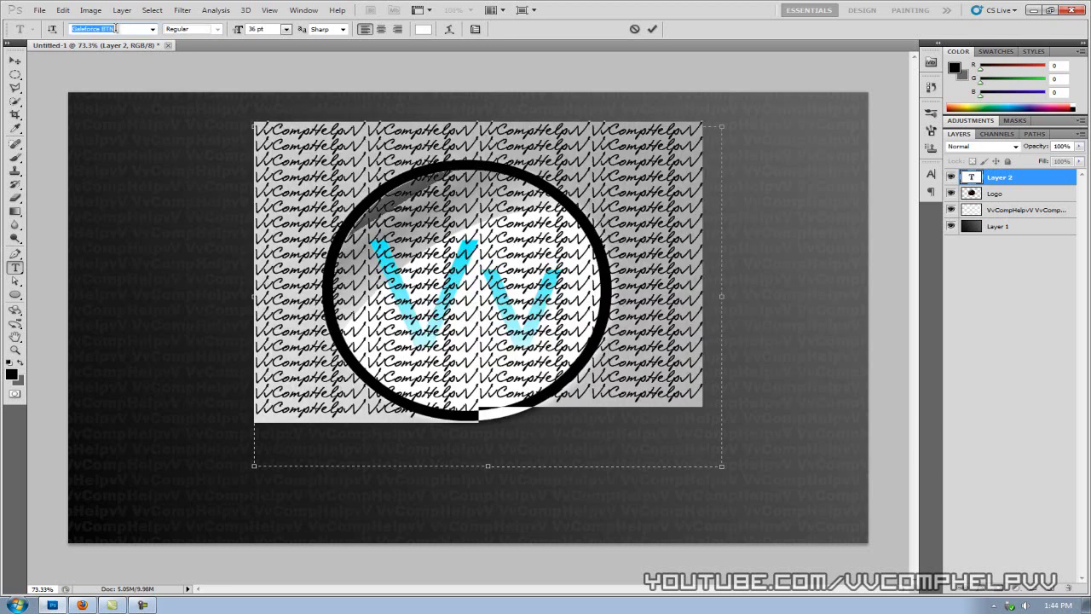
pyautogui.press('Down')
pyautogui.press('Up')
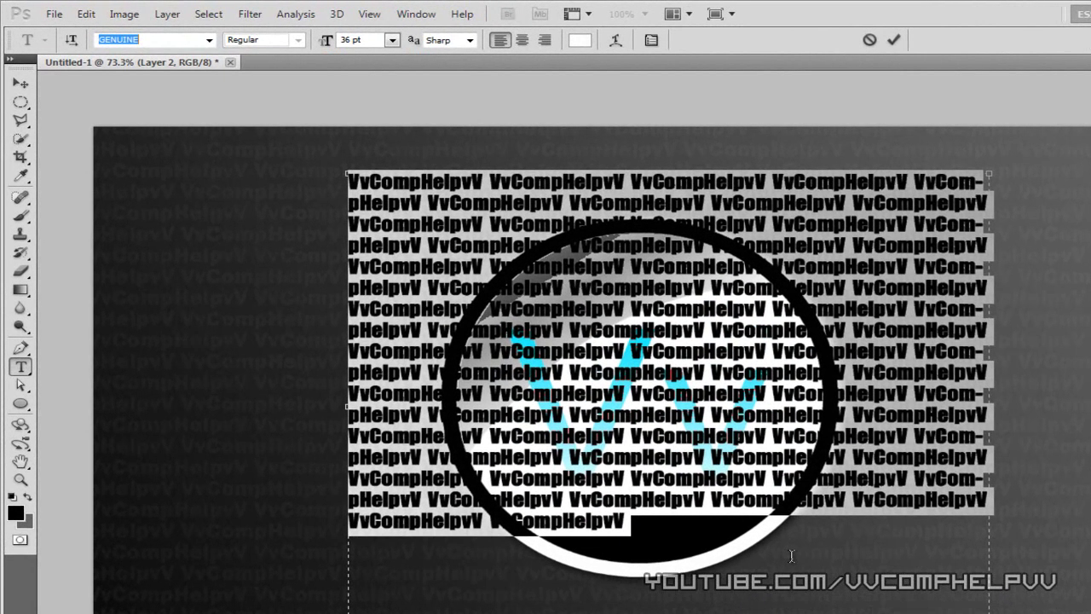
pyautogui.moveTo(673, 372); pyautogui.dragTo(688, 427)
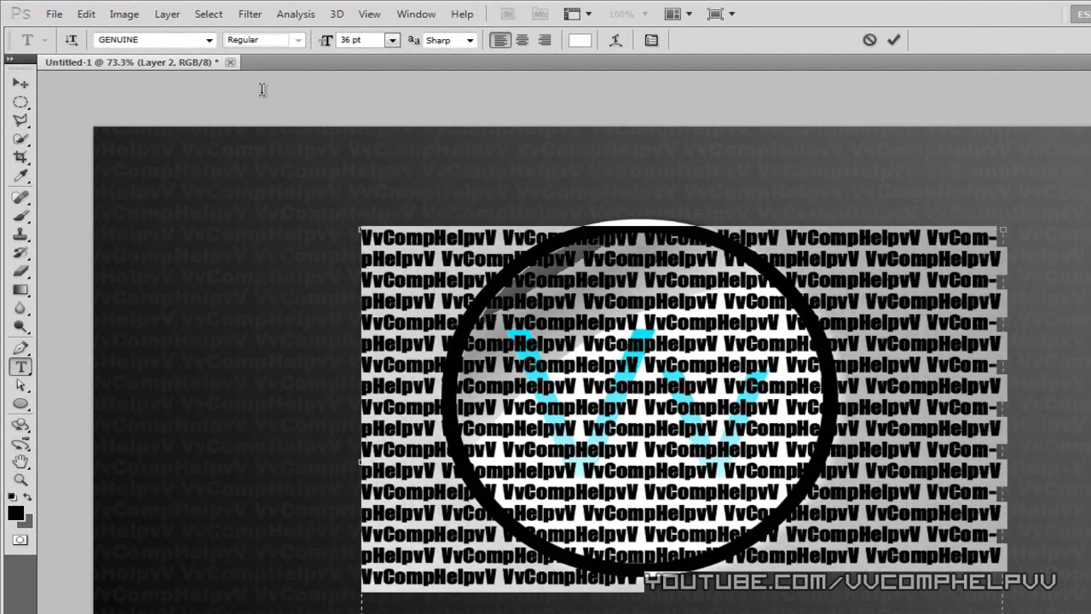
pyautogui.hotkey('ctrl', 'i')
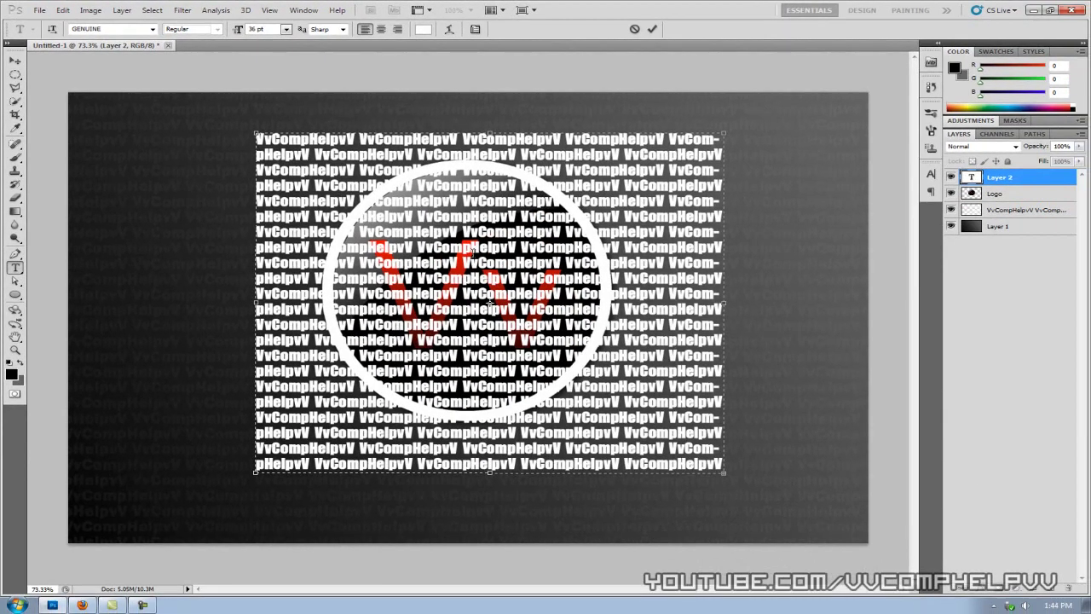
# Set the text to 48 pt, widen and reposition the box, then commit
pyautogui.moveTo(720, 467); pyautogui.dragTo(258, 83)
pyautogui.click(287, 29)
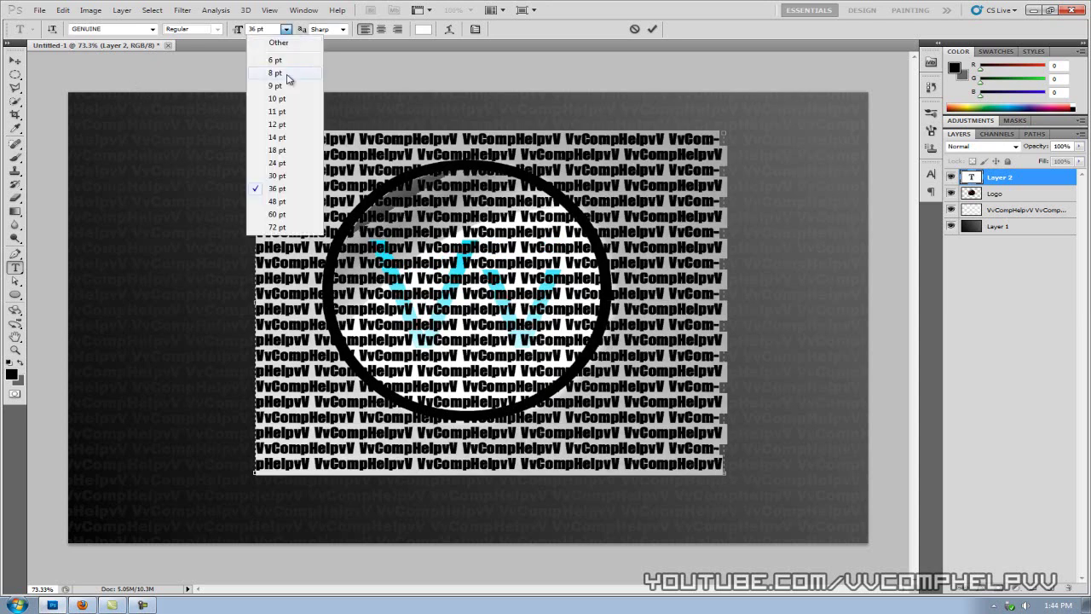
pyautogui.click(303, 196)
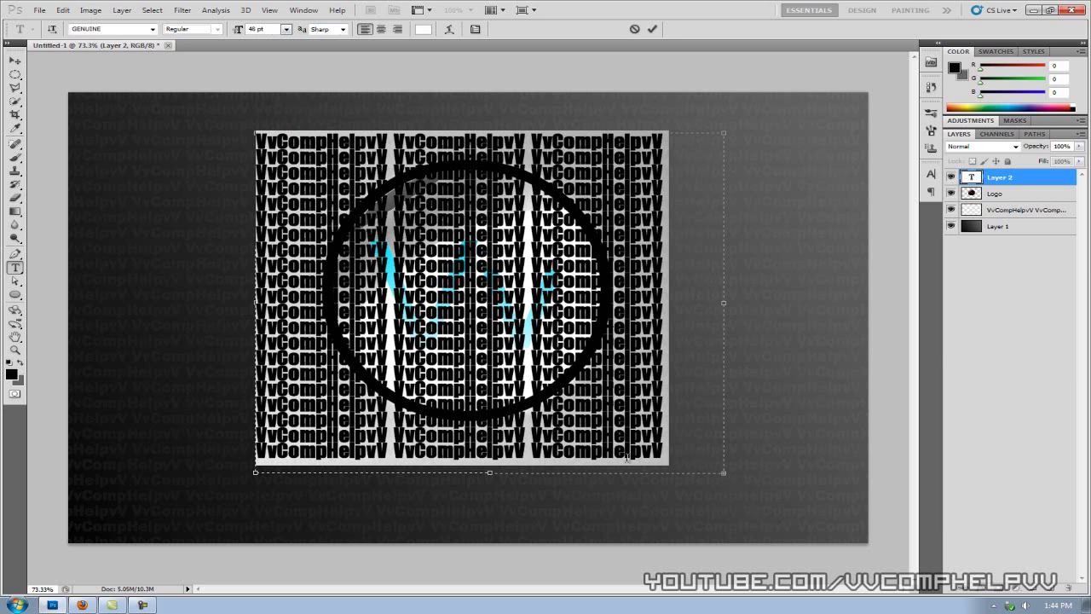
pyautogui.moveTo(725, 475); pyautogui.dragTo(754, 476)
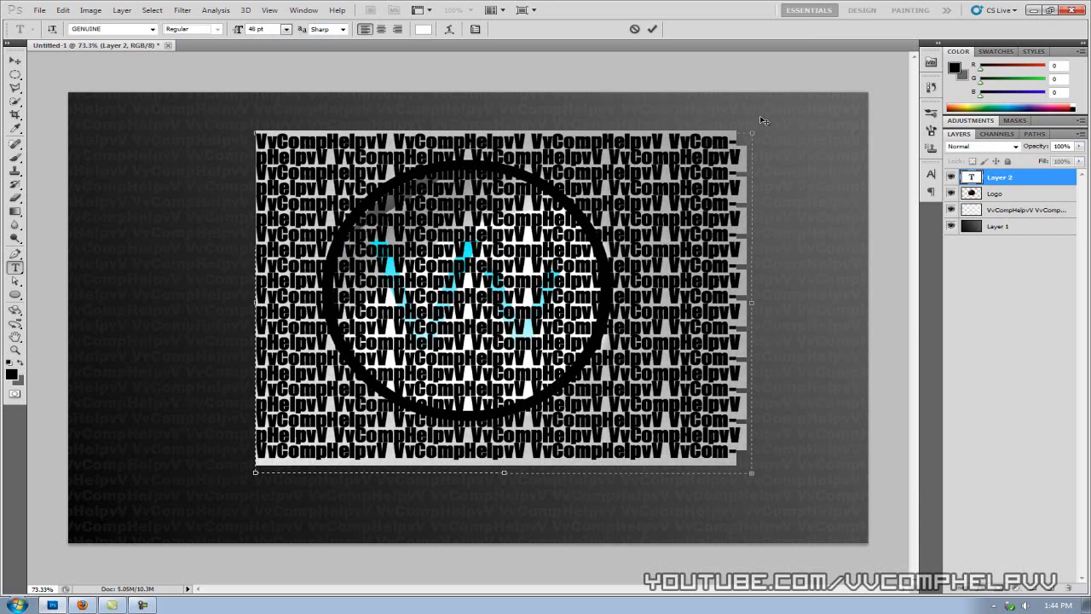
pyautogui.moveTo(703, 109)
pyautogui.mouseDown()
pyautogui.moveTo(684, 103)
pyautogui.moveTo(701, 108)
pyautogui.mouseUp()
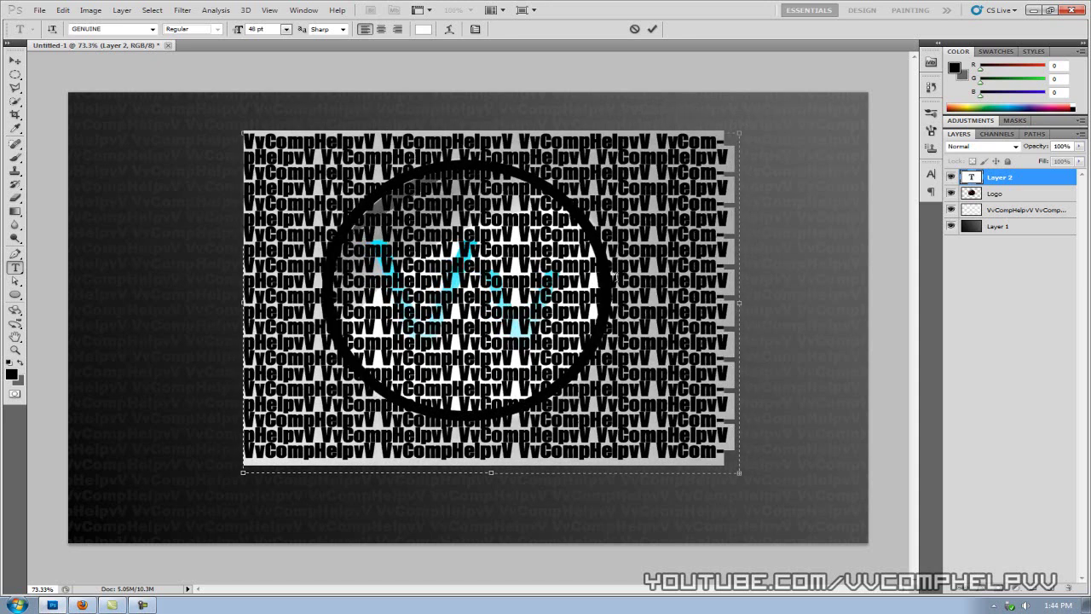
pyautogui.click(651, 30)
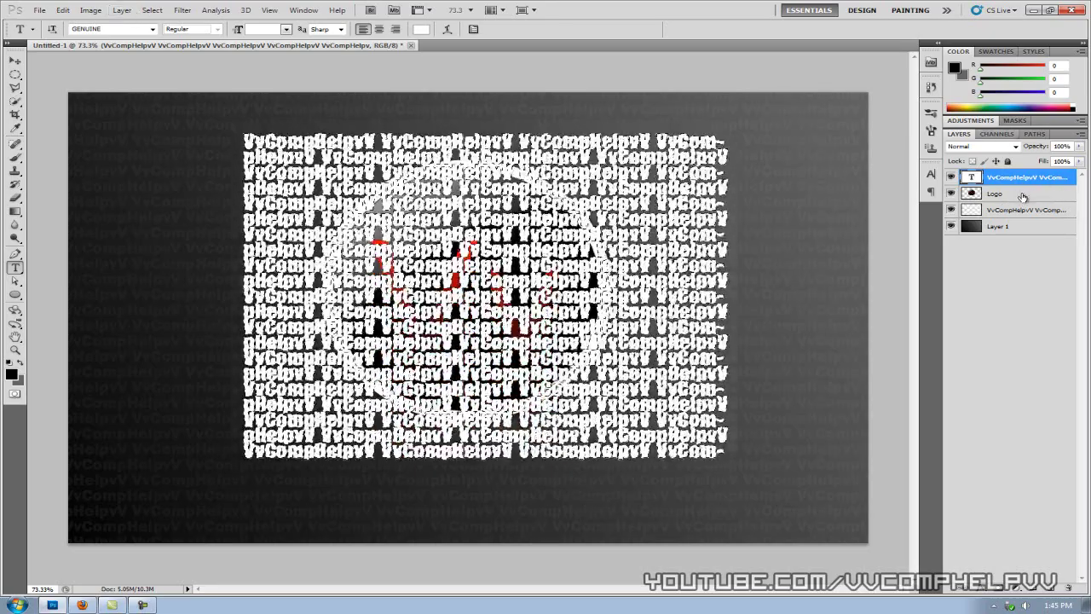
# On the Logo layer, apply Select > Inverse and cut everything outside the letter shapes
pyautogui.click(1023, 197)
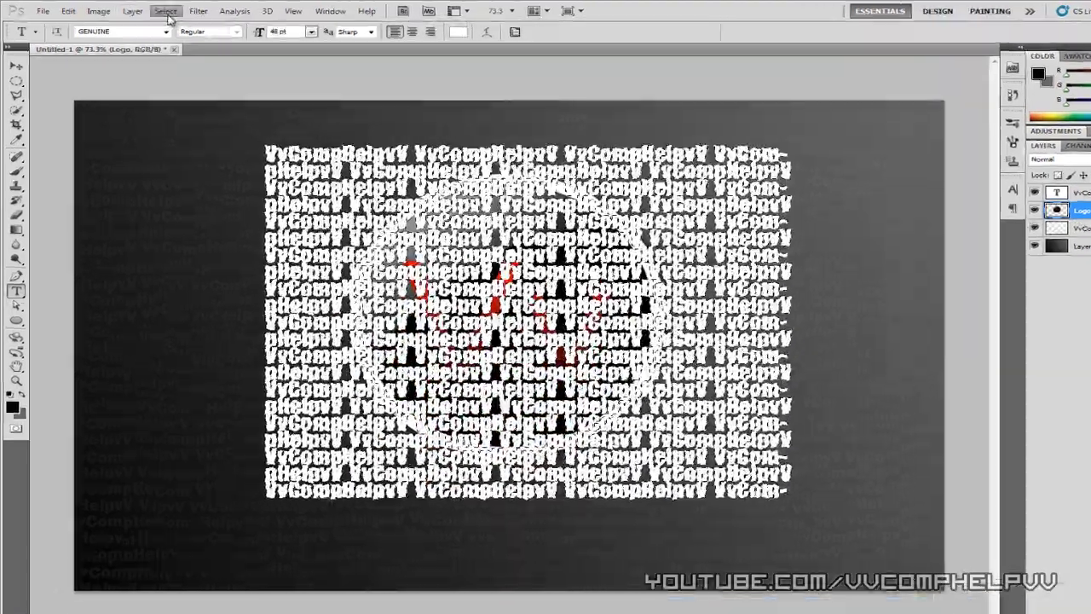
pyautogui.click(152, 10)
pyautogui.click(174, 55)
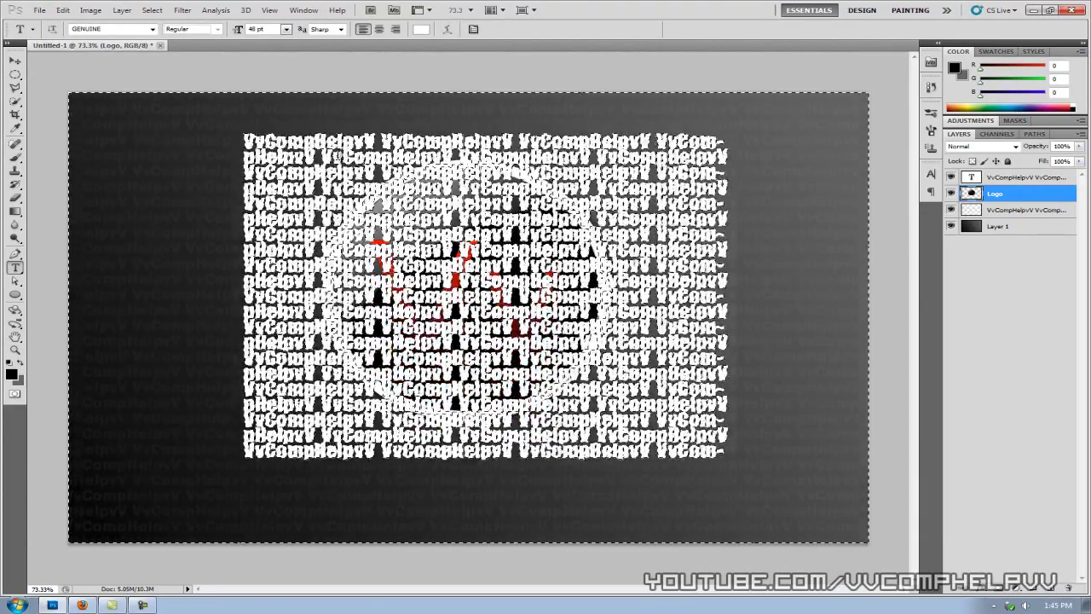
pyautogui.hotkey('ctrl', 'x')
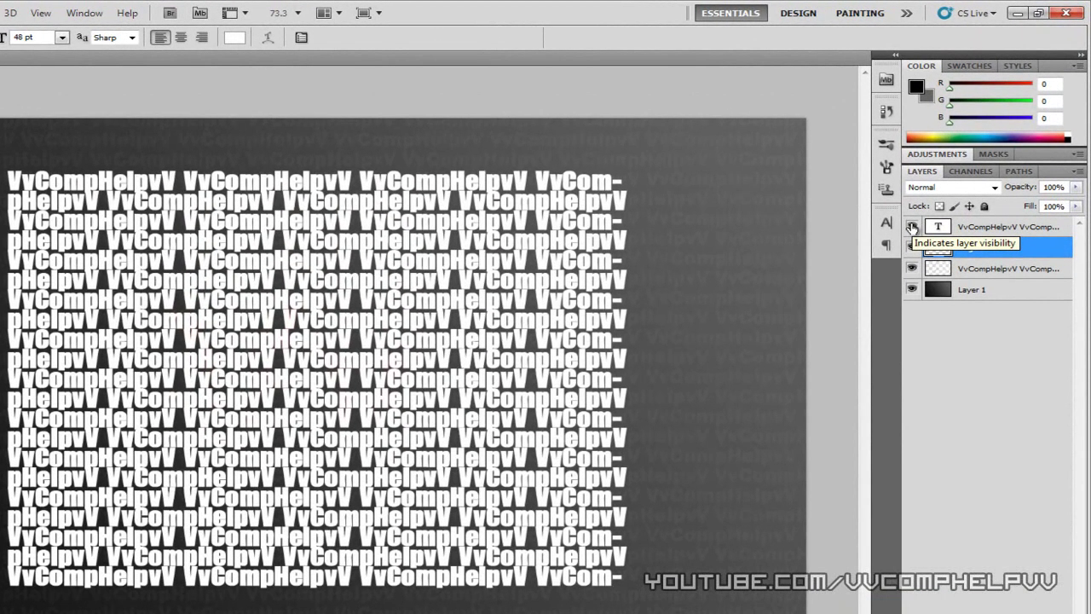
# Hide the white VvCompHelpvV text layer, zoom in on the red Vv logo, then select that layer and zoom out
pyautogui.click(912, 227)
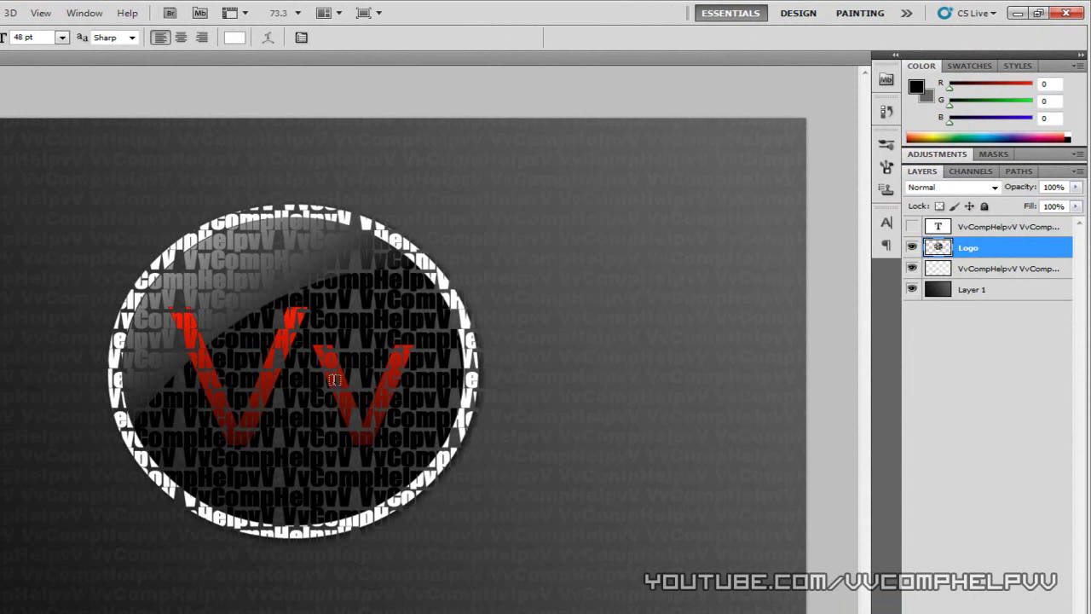
pyautogui.scroll(4, 386, 379)
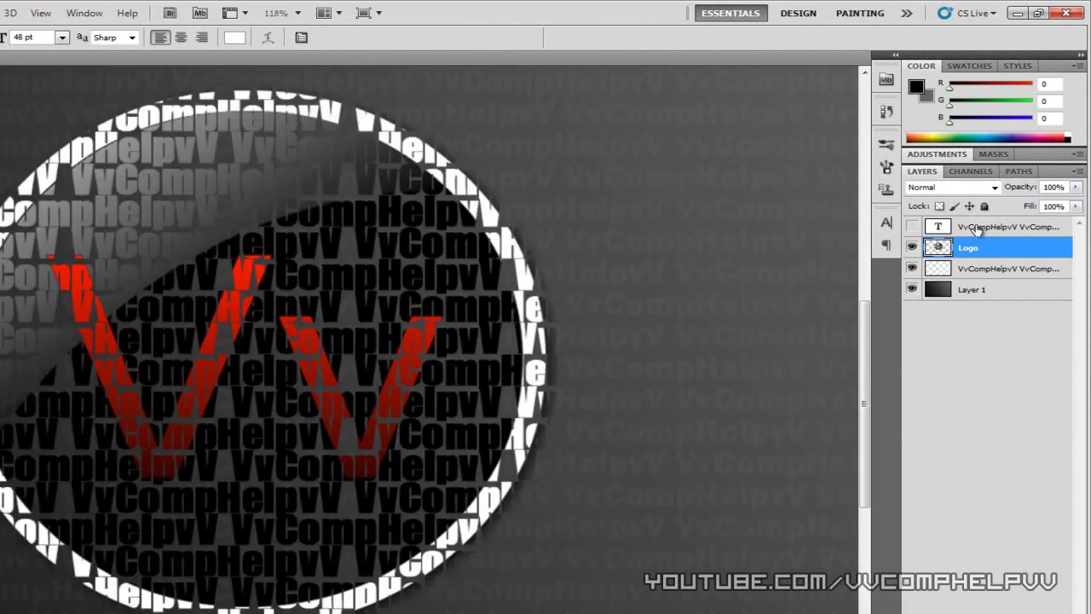
pyautogui.click(938, 230)
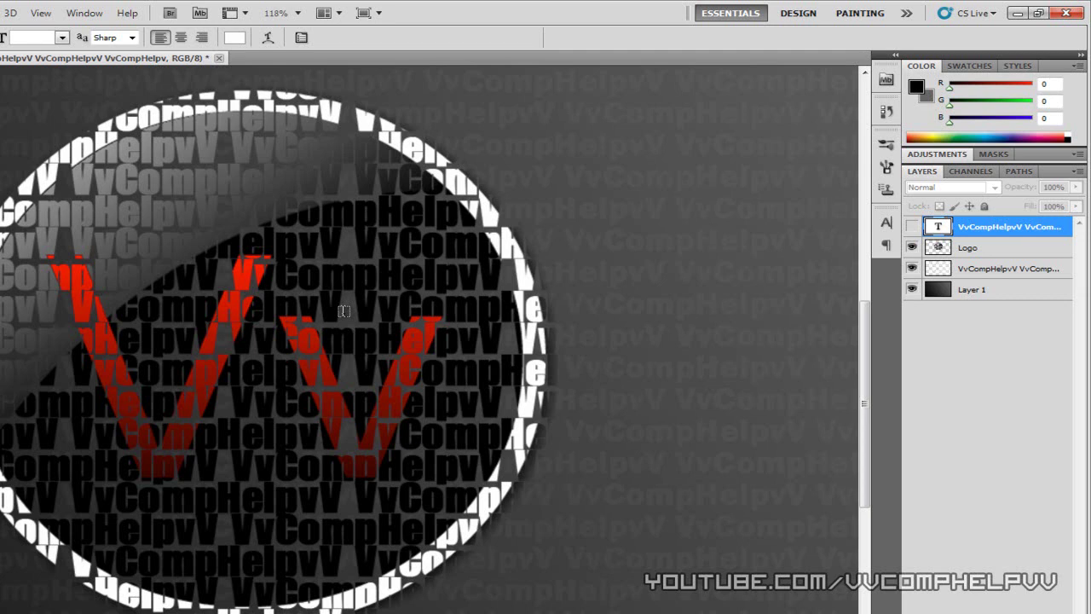
pyautogui.scroll(-4, 344, 312)
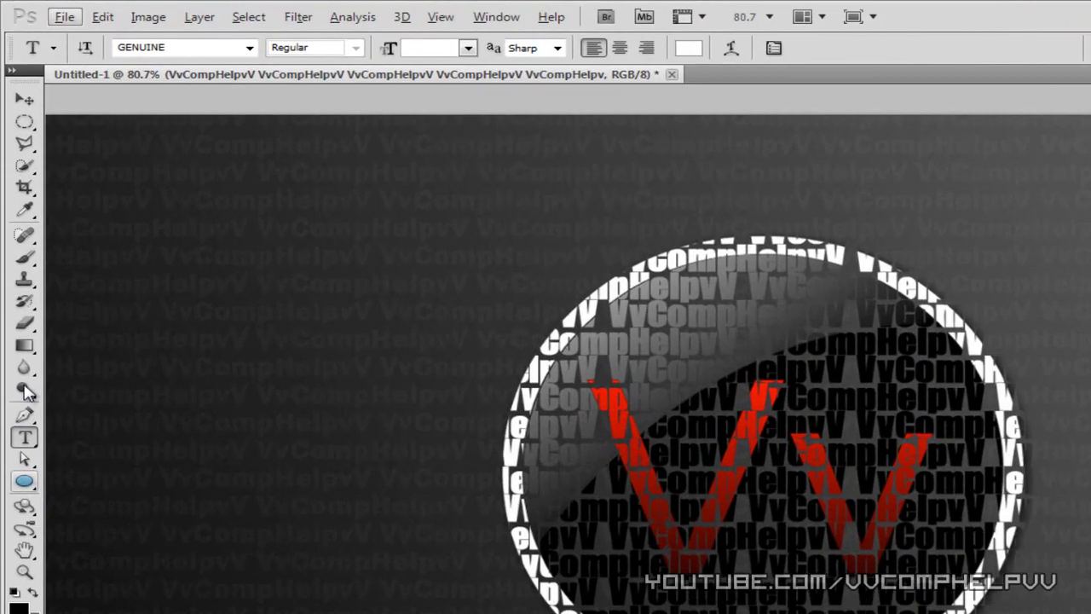
# Draw an ellipse path, convert it into a selection, and invert the selection
pyautogui.click(24, 415)
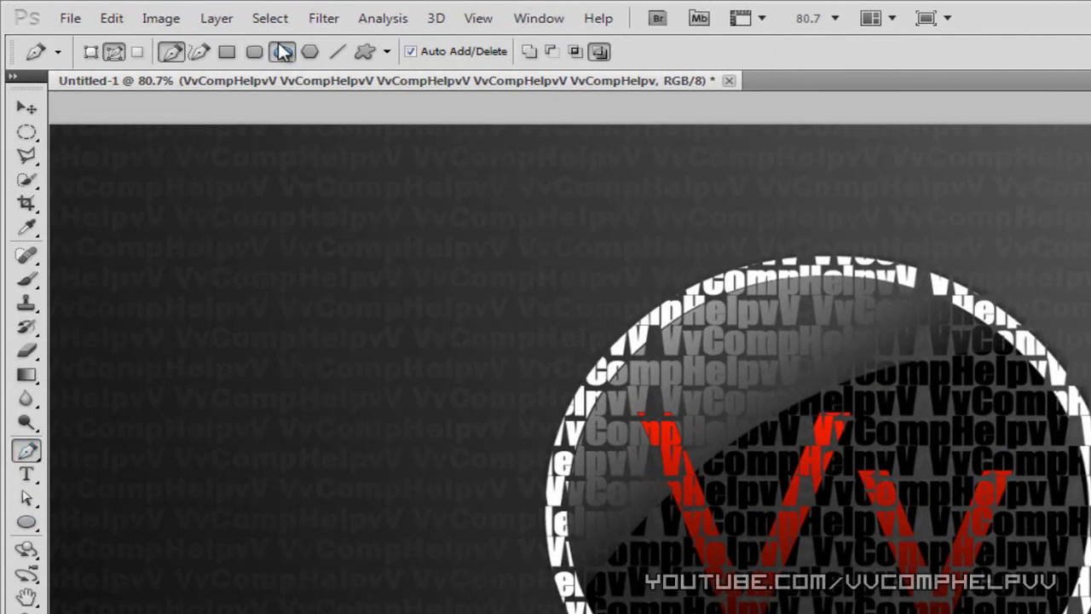
pyautogui.click(260, 48)
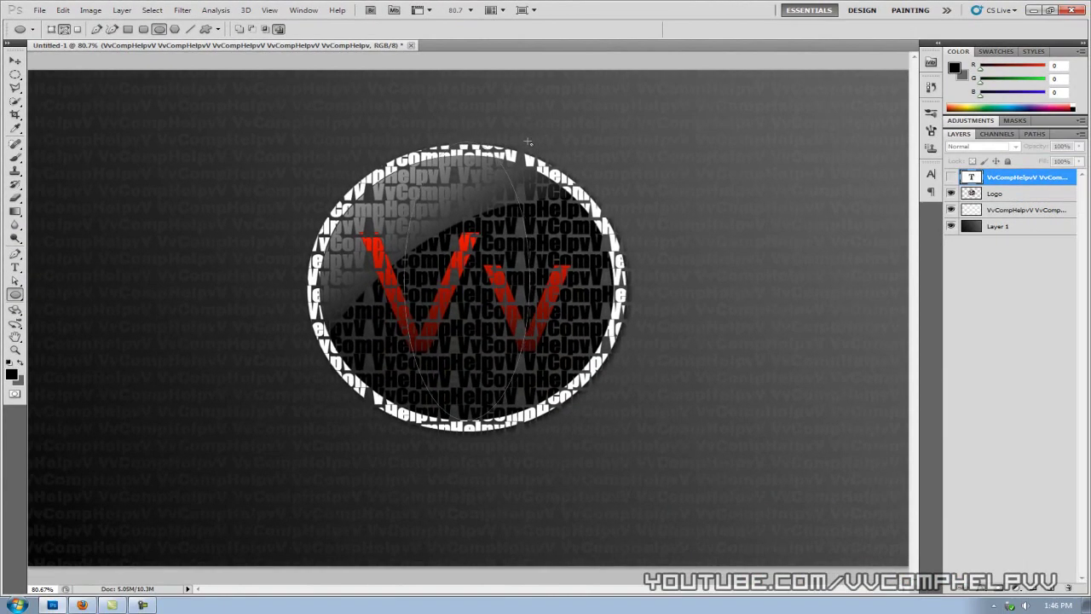
pyautogui.hotkey('ctrl', 't')
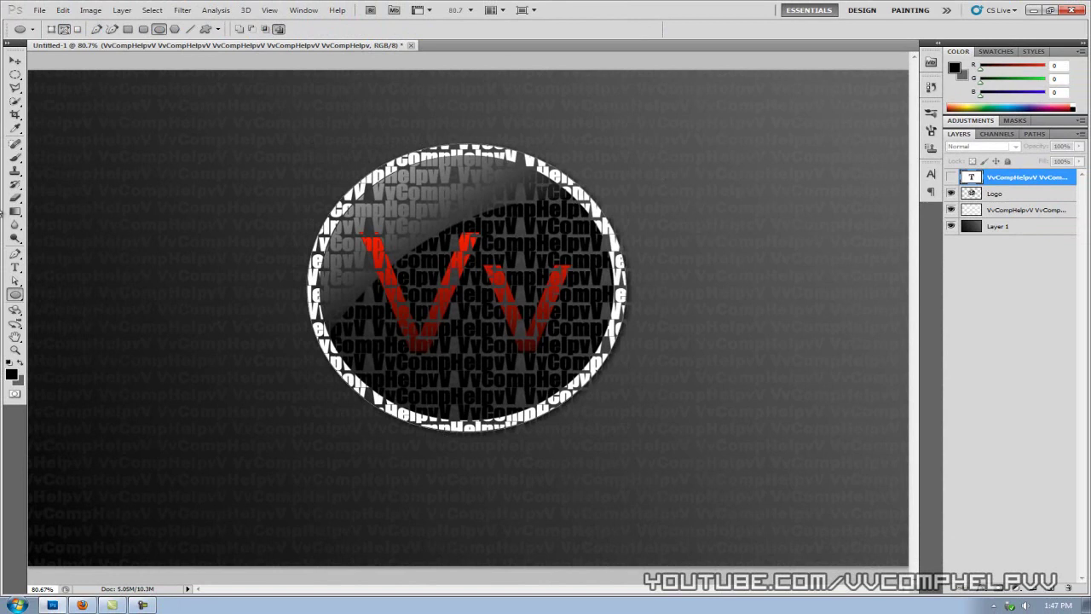
pyautogui.moveTo(15, 280); pyautogui.dragTo(67, 295)
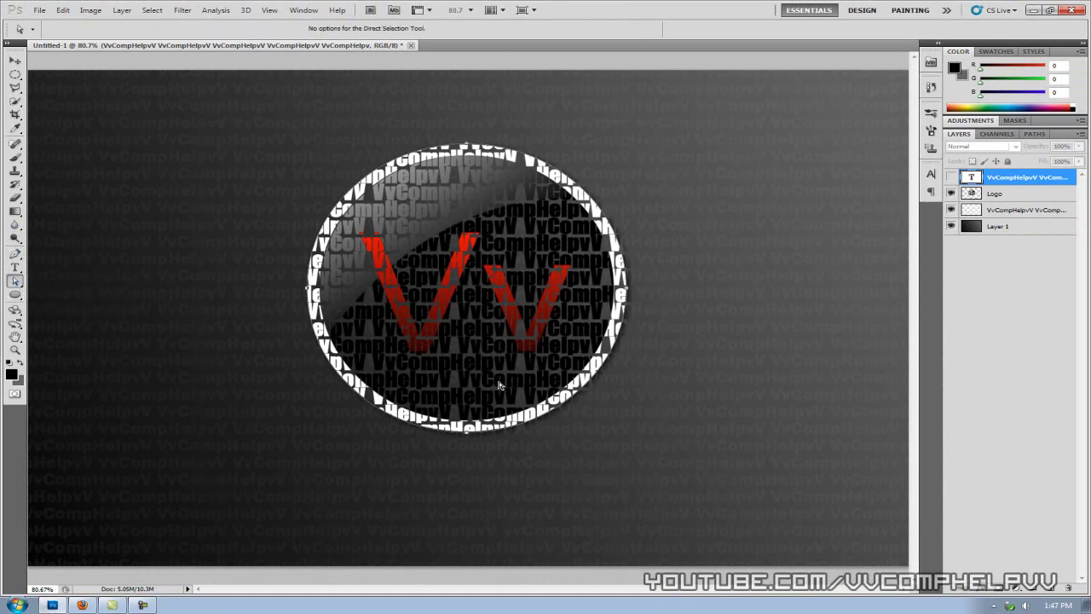
pyautogui.rightClick(576, 398)
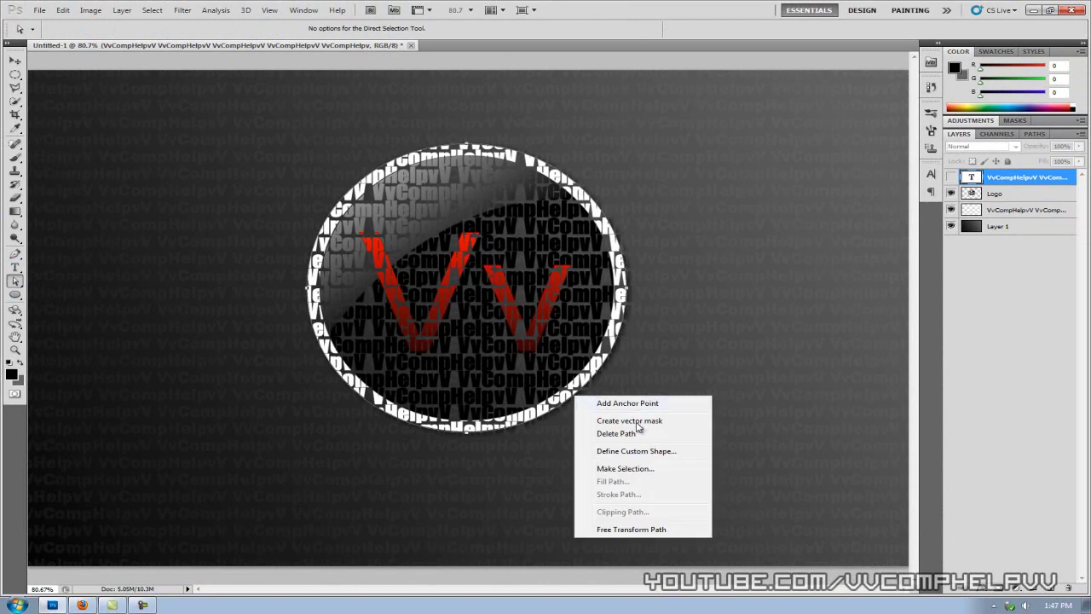
pyautogui.click(653, 474)
pyautogui.click(619, 180)
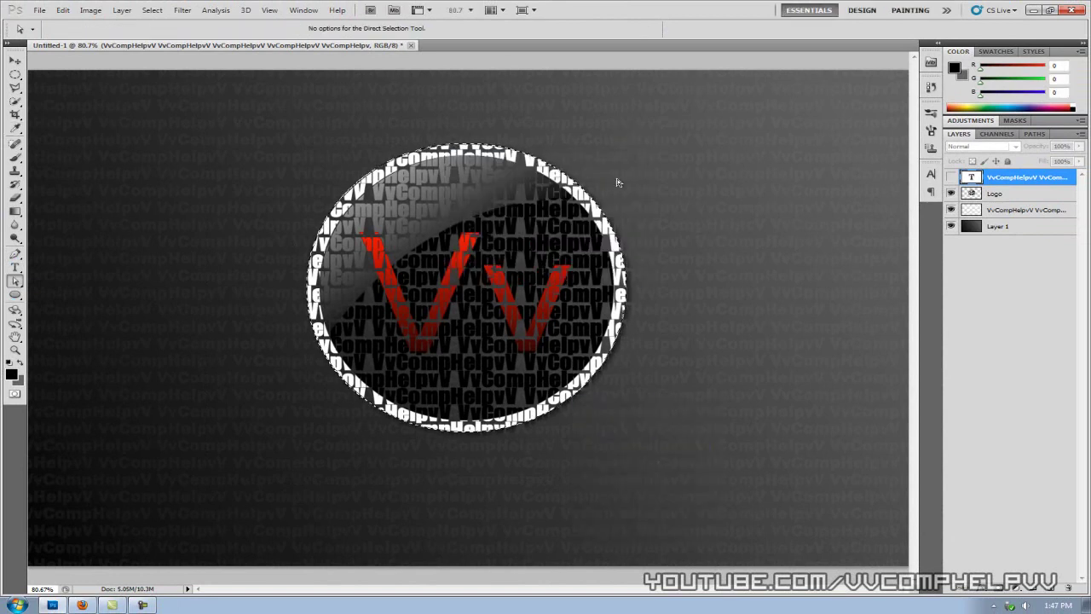
pyautogui.click(150, 15)
pyautogui.click(184, 56)
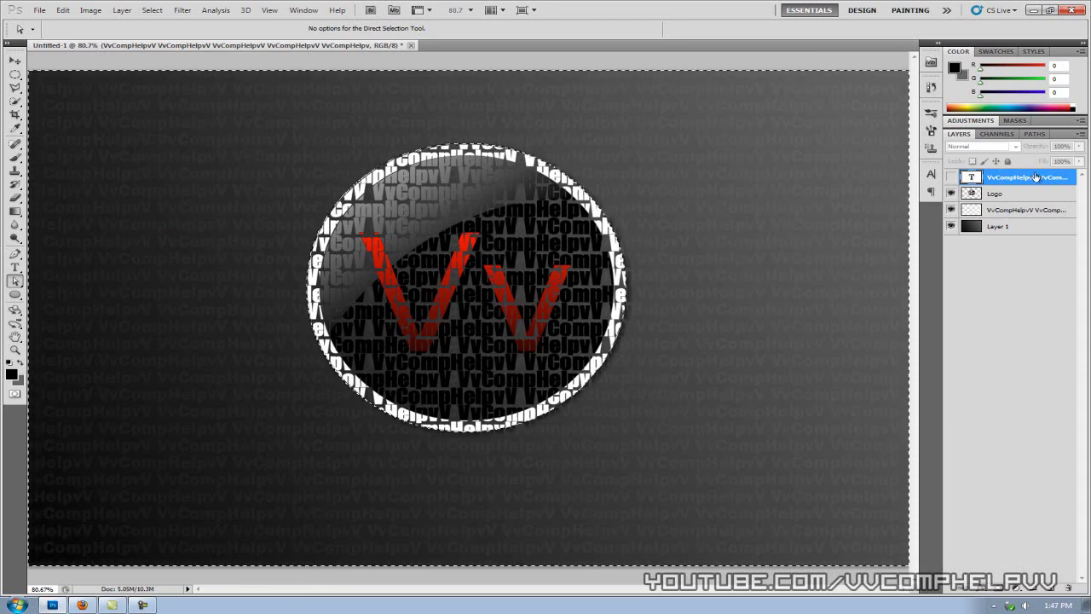
# Select the Logo layer and clear the selection, briefly checking the text layer and reselecting
pyautogui.click(1020, 194)
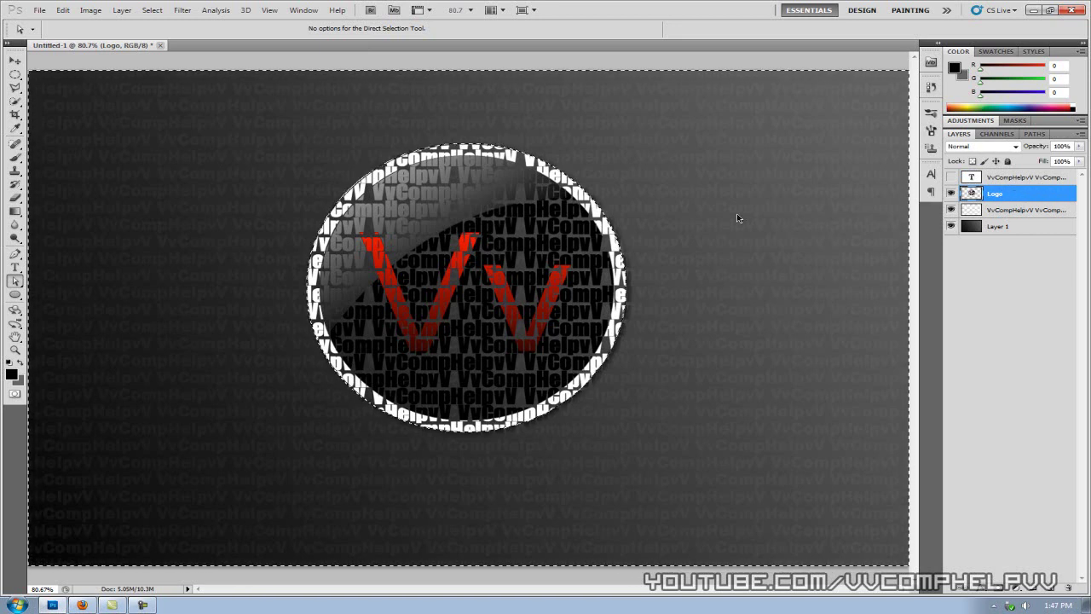
pyautogui.hotkey('ctrl', 'd')
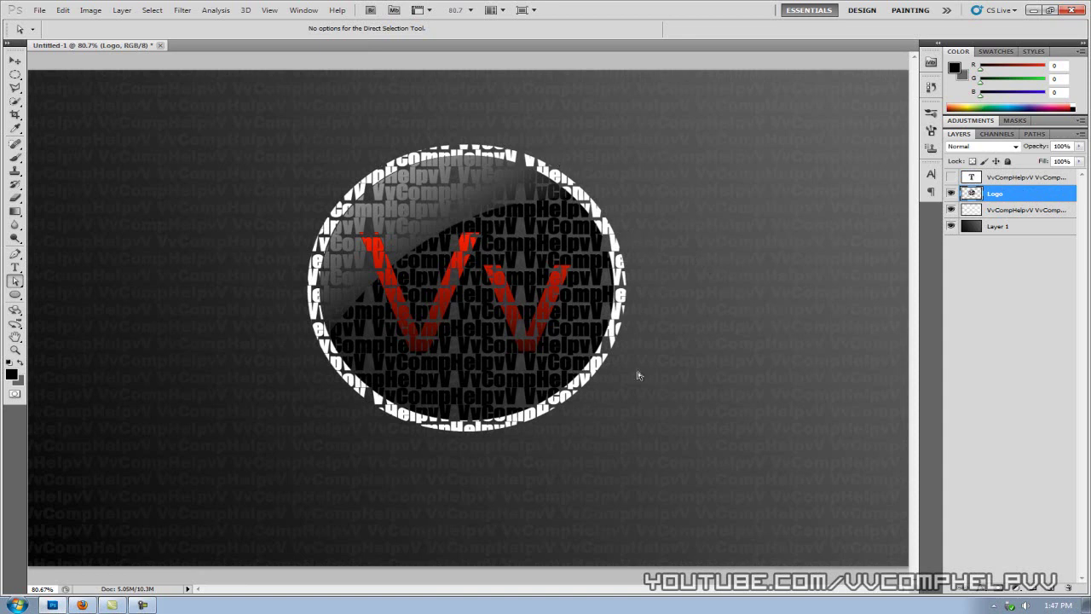
pyautogui.click(951, 177)
pyautogui.click(952, 177)
pyautogui.hotkey('ctrl', 'shift', 'd')
pyautogui.hotkey('ctrl', 'd')
# Draw an ellipse path over the logo and widen it, then cancel that transformation
pyautogui.click(952, 194)
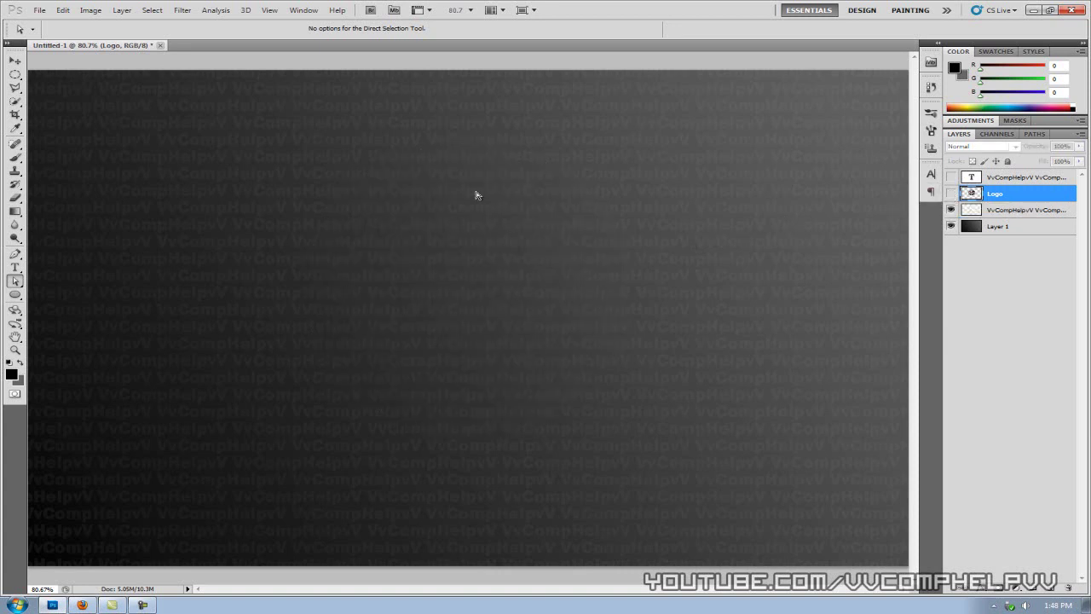
pyautogui.click(952, 194)
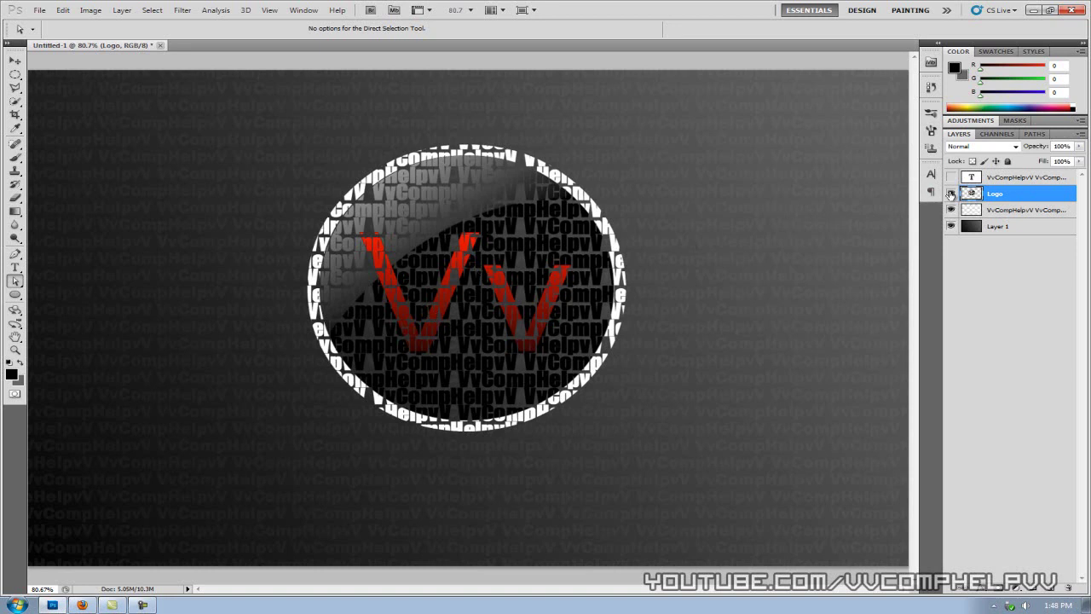
pyautogui.click(15, 294)
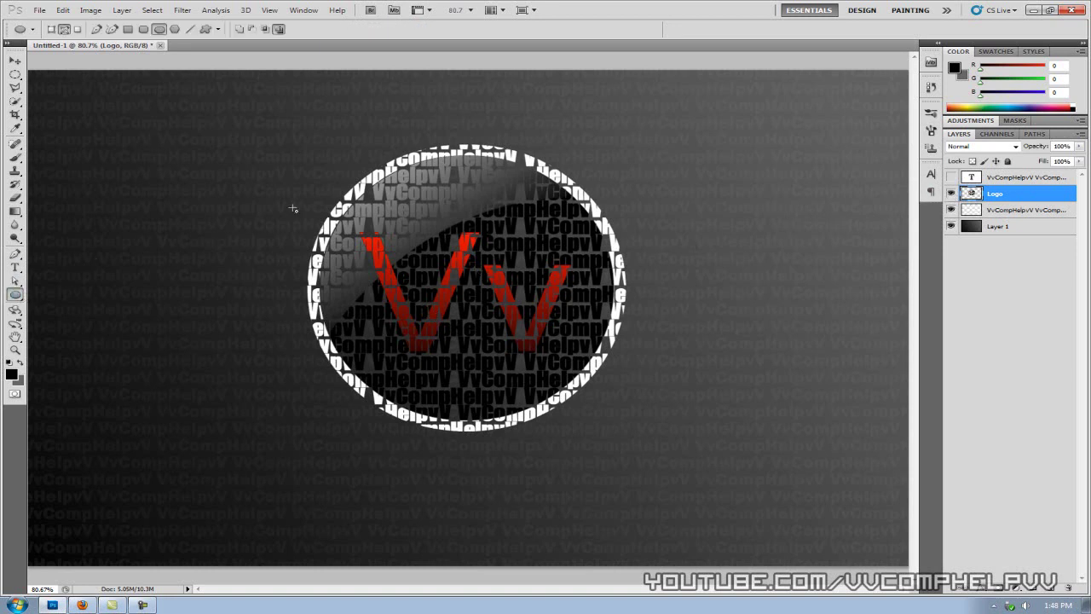
pyautogui.moveTo(381, 144); pyautogui.dragTo(538, 433)
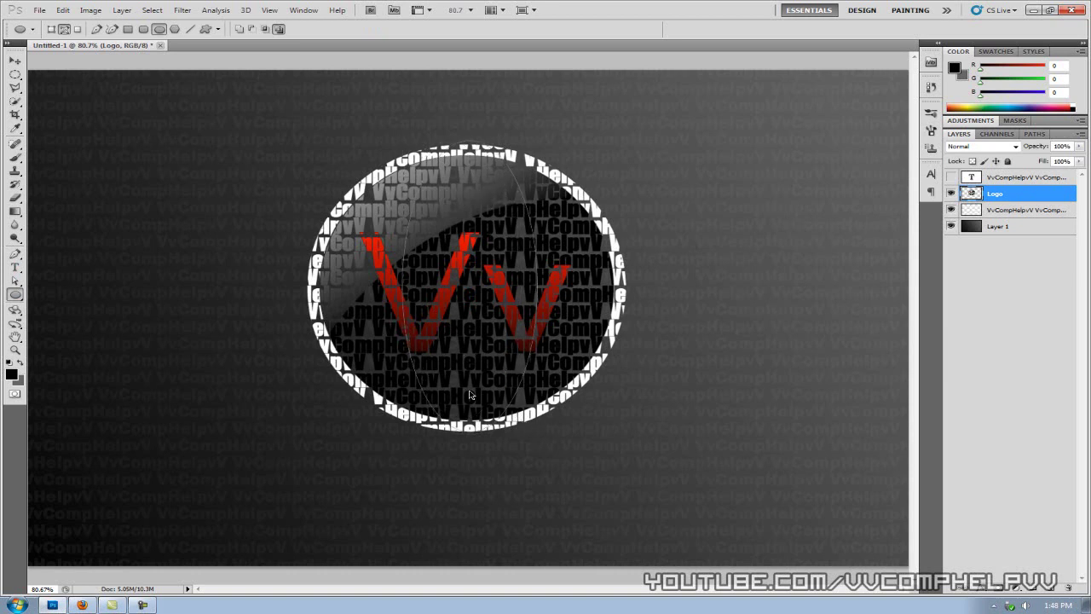
pyautogui.hotkey('ctrl', 't')
pyautogui.moveTo(538, 286); pyautogui.dragTo(627, 287)
pyautogui.moveTo(402, 287); pyautogui.dragTo(306, 289)
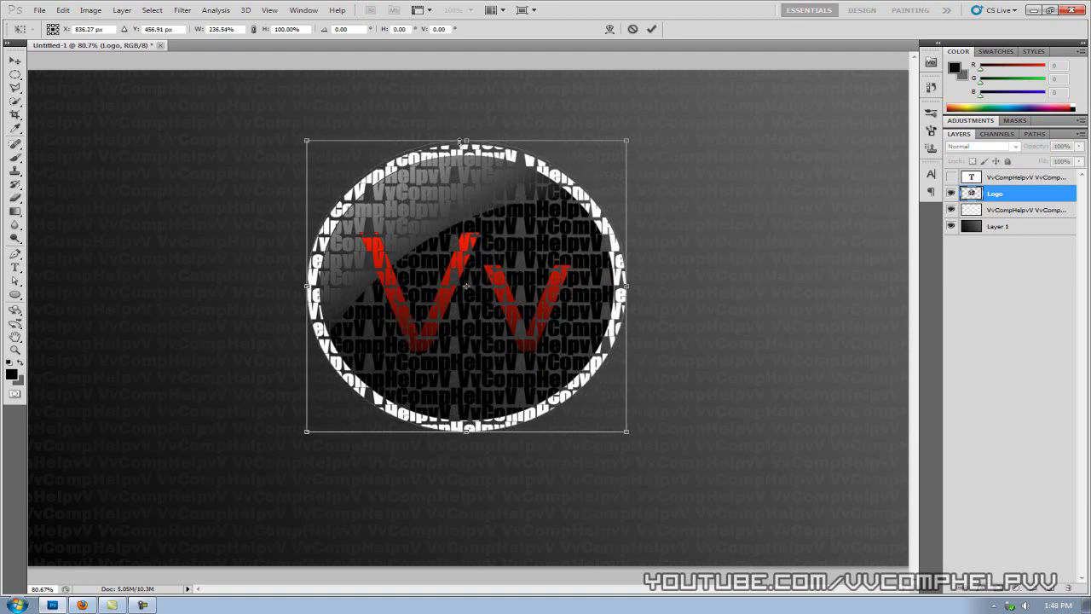
pyautogui.click(17, 253)
pyautogui.click(576, 228)
pyautogui.click(633, 29)
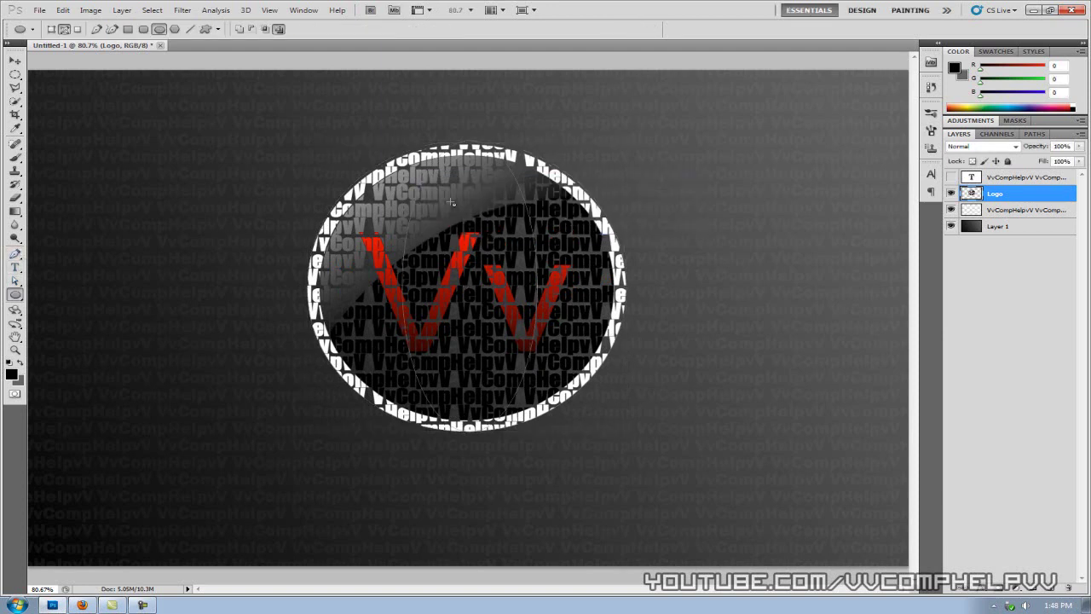
# Draw a thin tall ellipse path, stretch it to the circle's edges, and commit
pyautogui.click(15, 253)
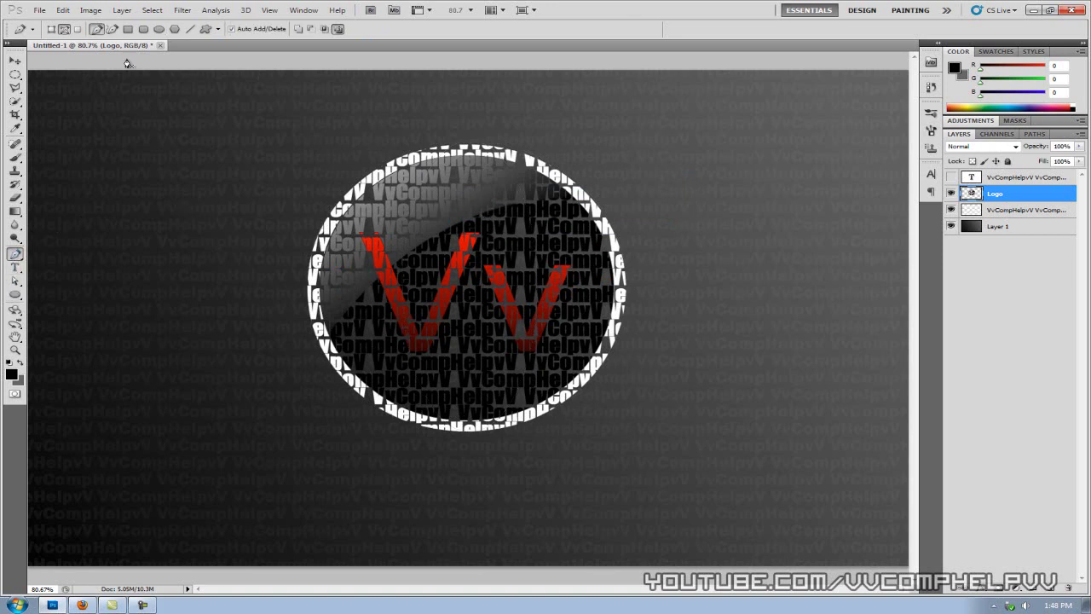
pyautogui.click(160, 30)
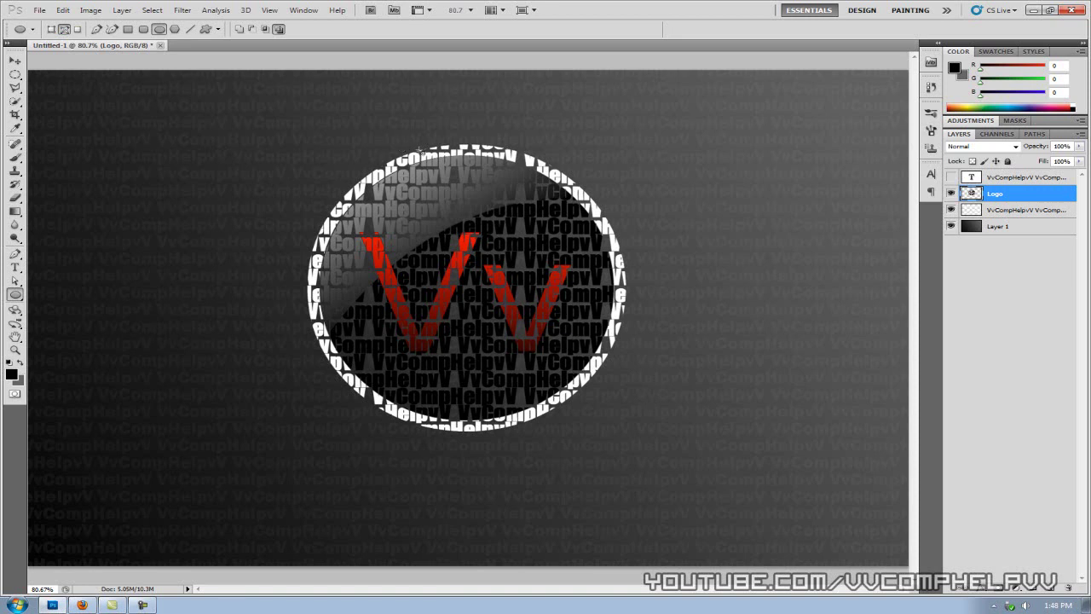
pyautogui.moveTo(455, 172); pyautogui.dragTo(481, 434)
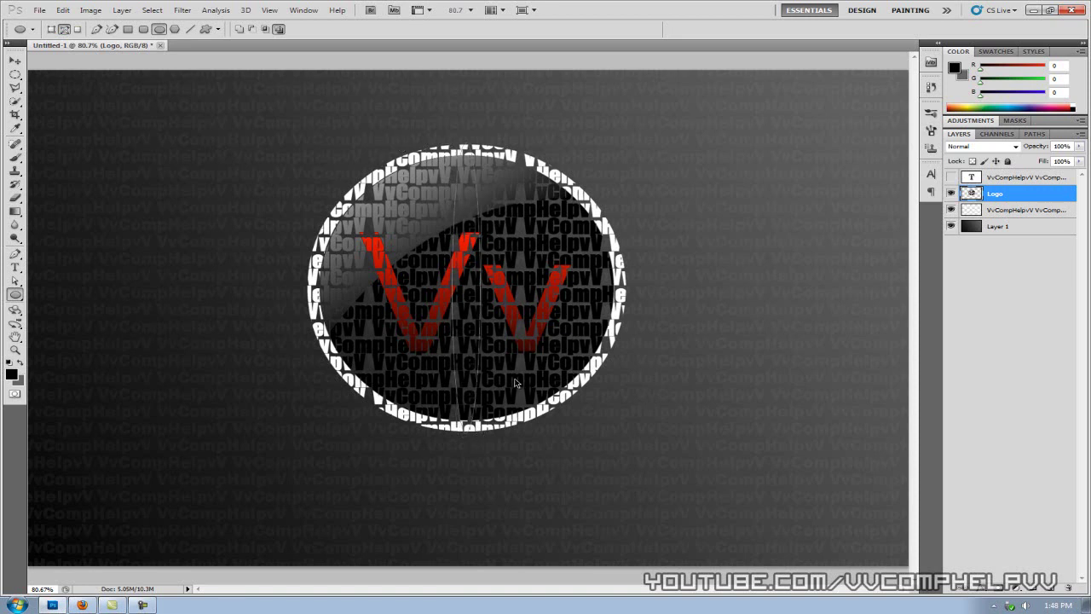
pyautogui.hotkey('ctrl', 't')
pyautogui.moveTo(477, 291); pyautogui.dragTo(630, 301)
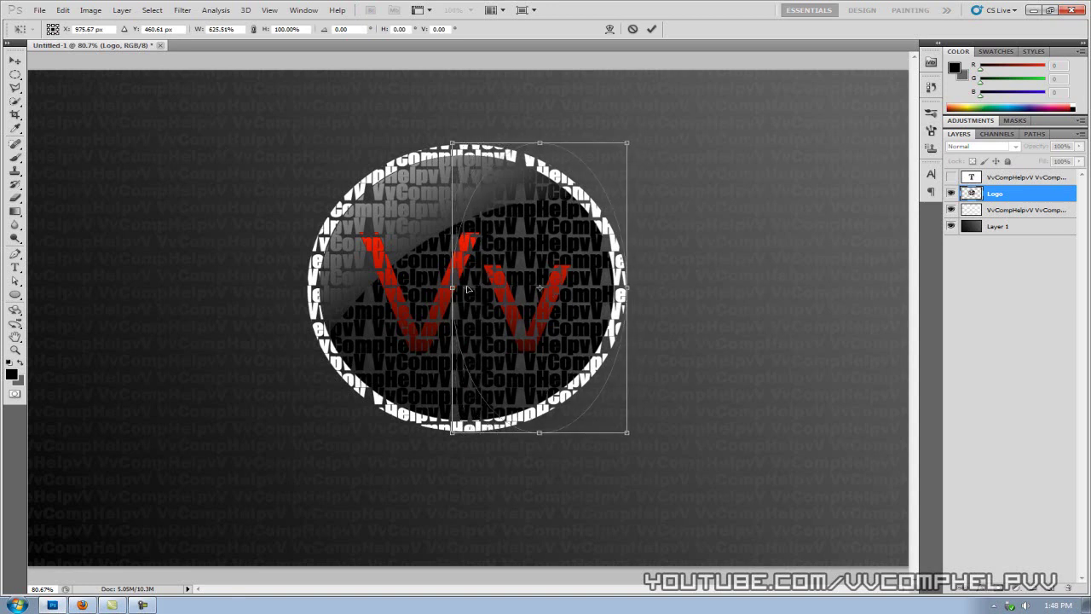
pyautogui.moveTo(423, 292); pyautogui.dragTo(306, 291)
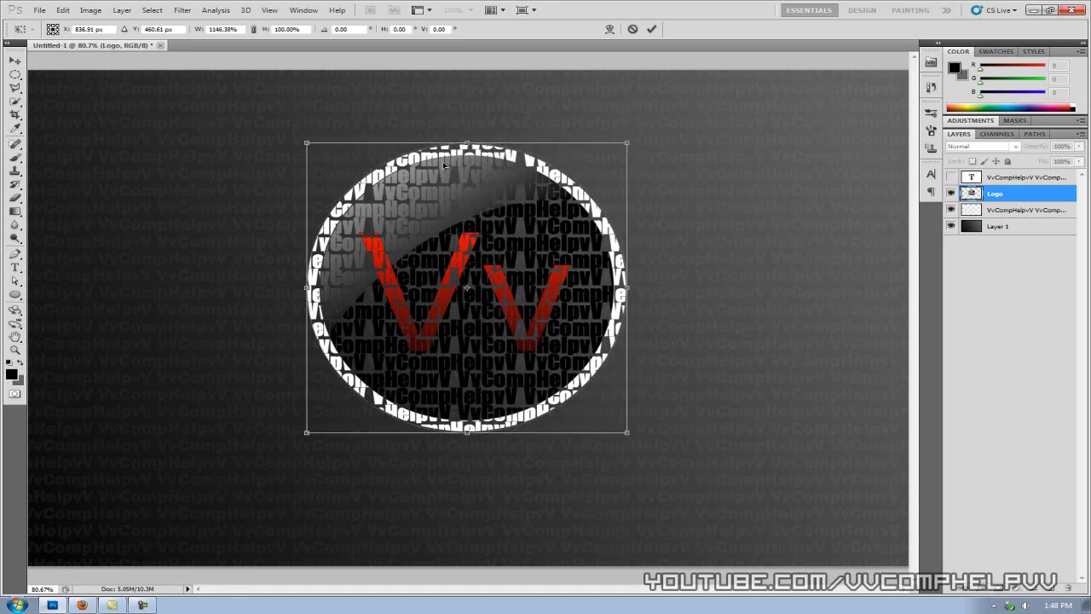
pyautogui.moveTo(468, 142); pyautogui.dragTo(464, 144)
pyautogui.moveTo(471, 444); pyautogui.dragTo(467, 432)
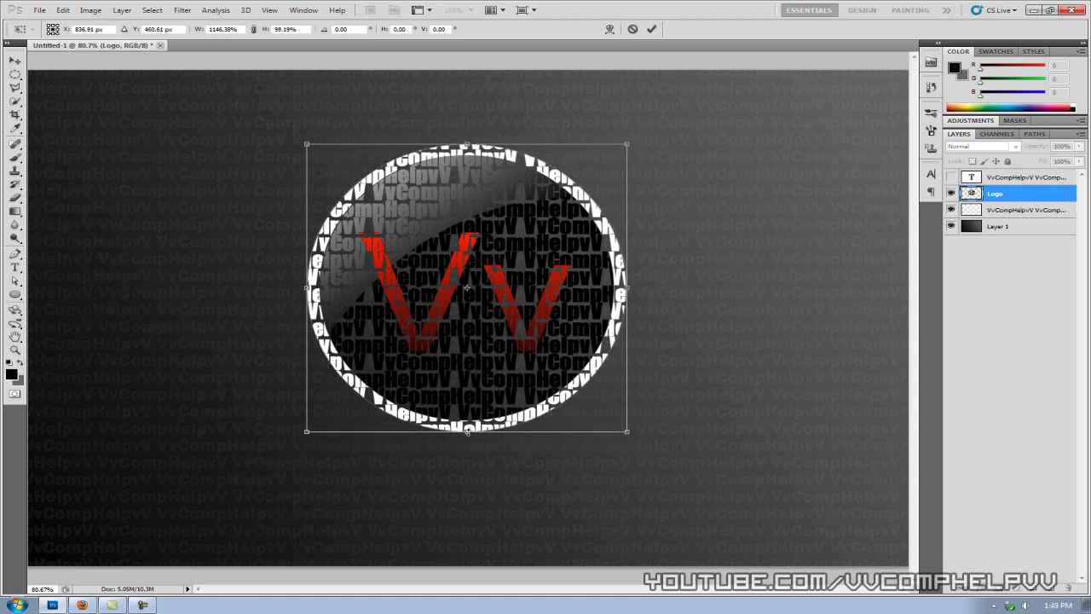
pyautogui.click(652, 29)
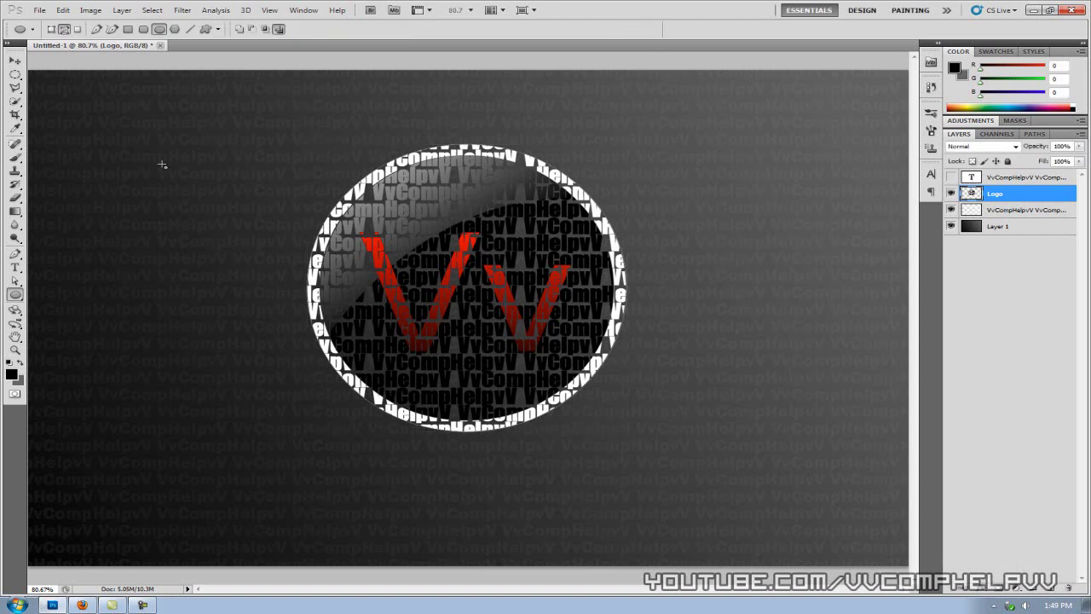
# Convert the circle path into a selection using Direct Selection's Make Selection
pyautogui.click(15, 282)
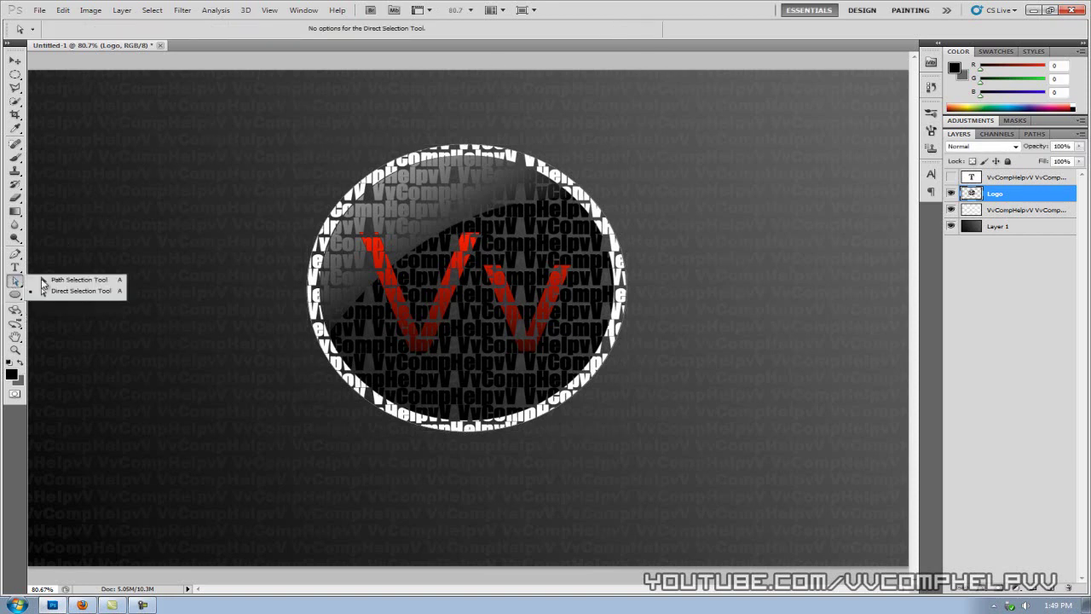
pyautogui.click(62, 292)
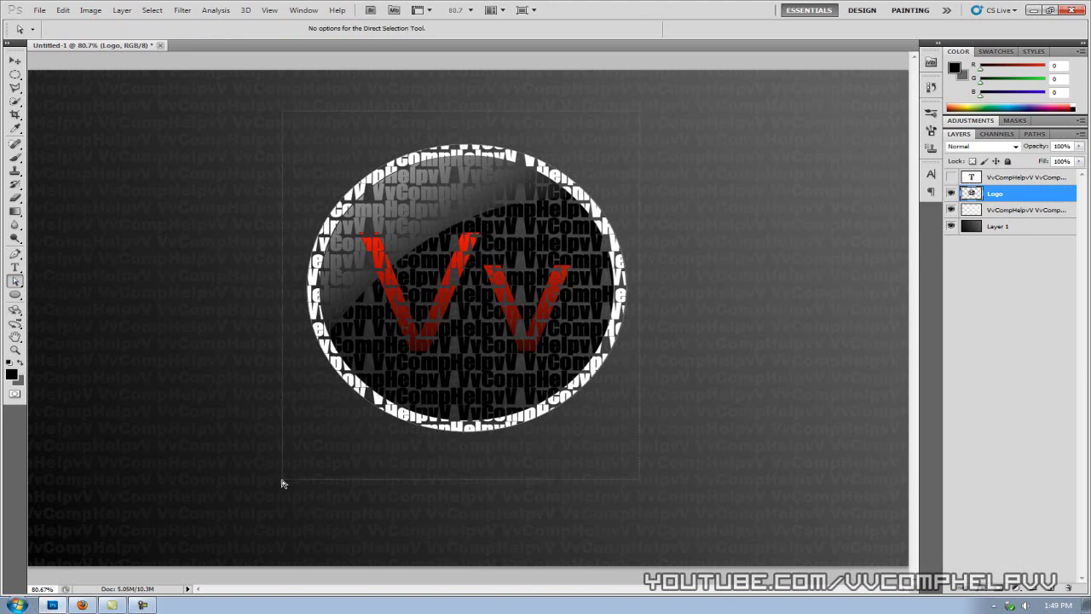
pyautogui.rightClick(523, 159)
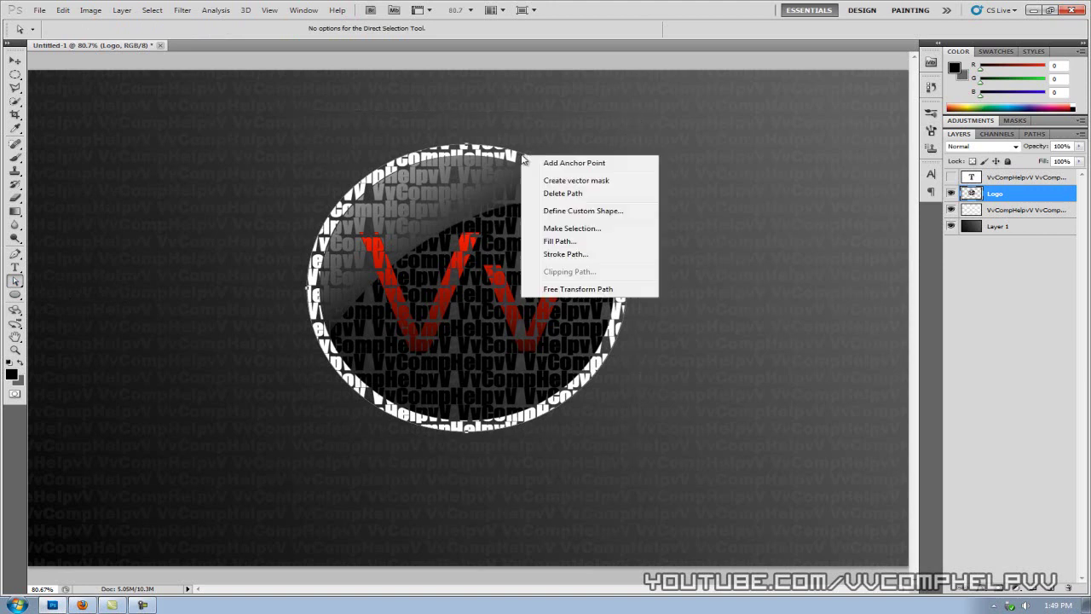
pyautogui.click(586, 230)
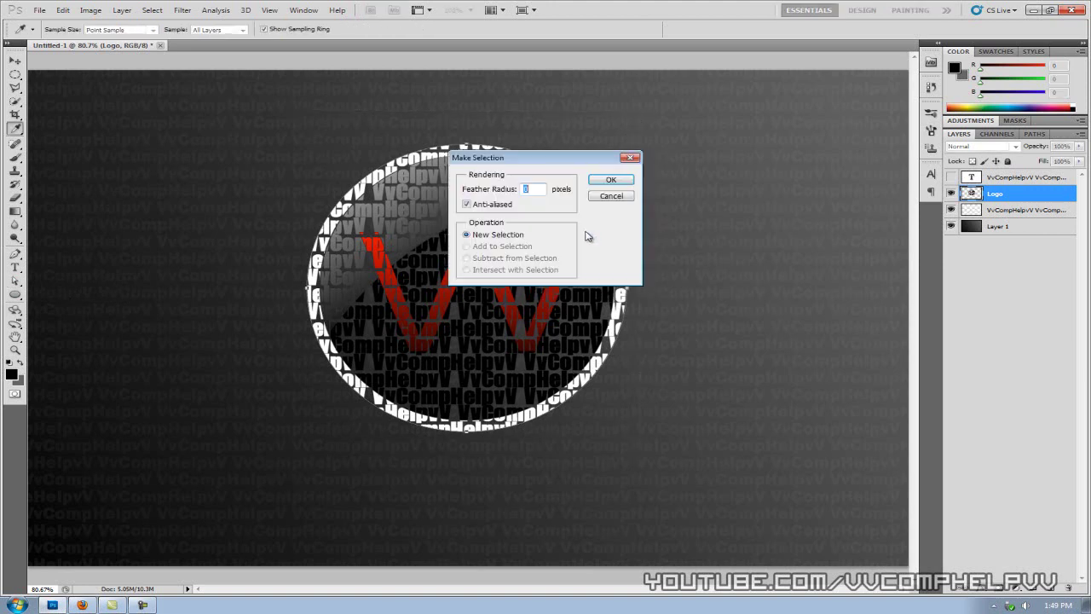
pyautogui.click(608, 180)
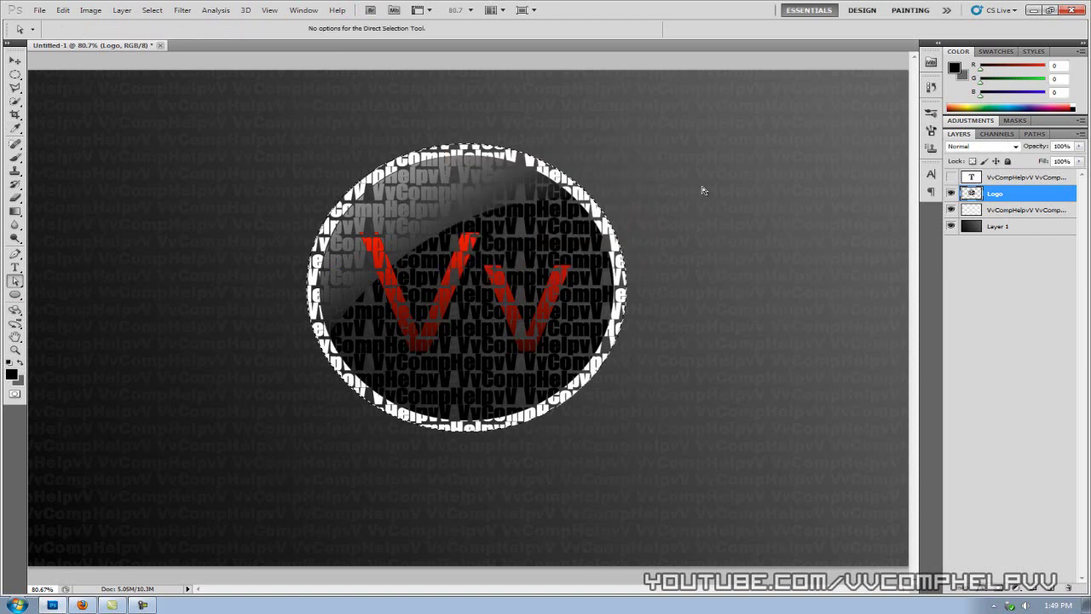
# Delete the text pattern inside the circle, deselect, and show and select the Logo layer again
pyautogui.click(950, 193)
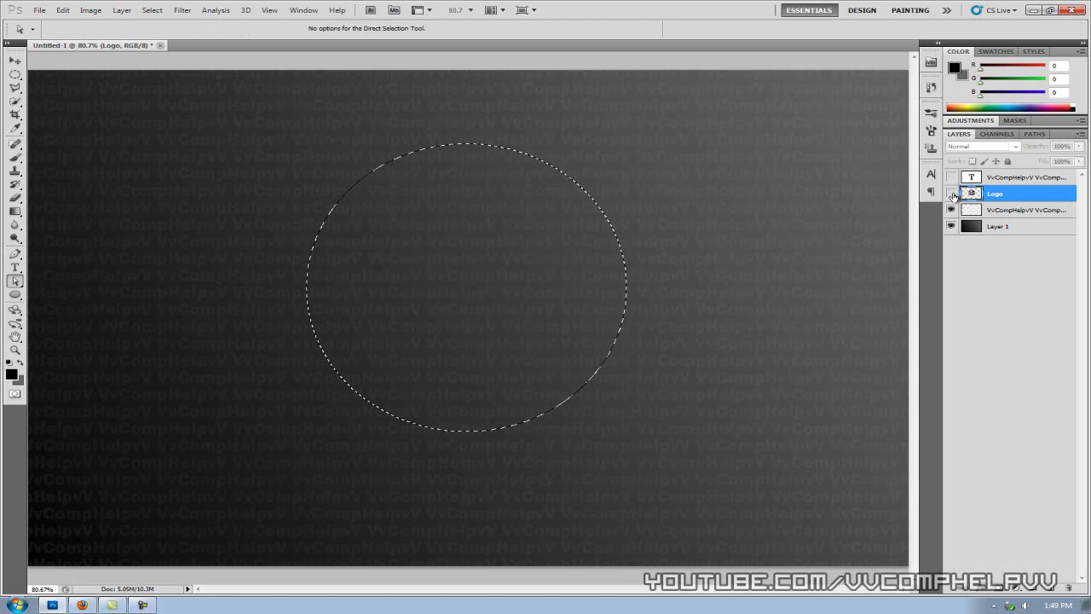
pyautogui.click(950, 210)
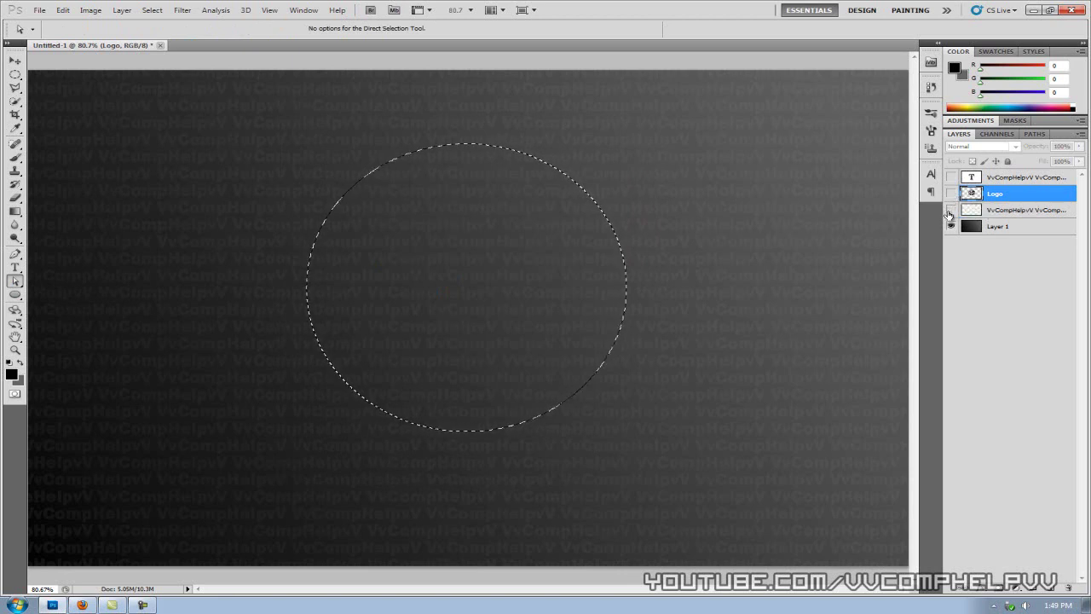
pyautogui.click(950, 209)
pyautogui.click(1040, 209)
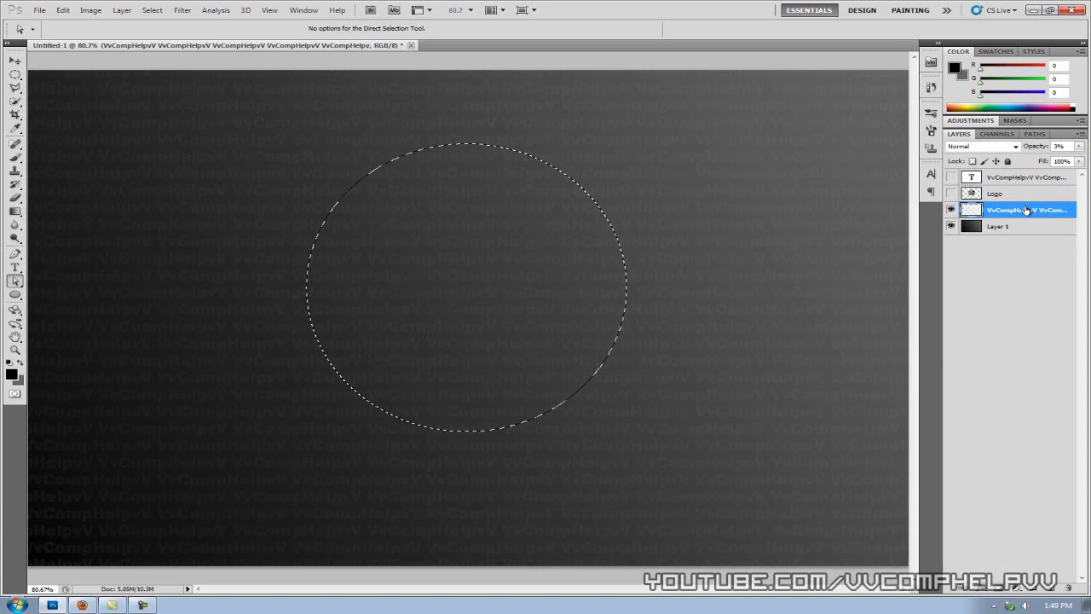
pyautogui.press('Delete')
pyautogui.hotkey('ctrl', 'd')
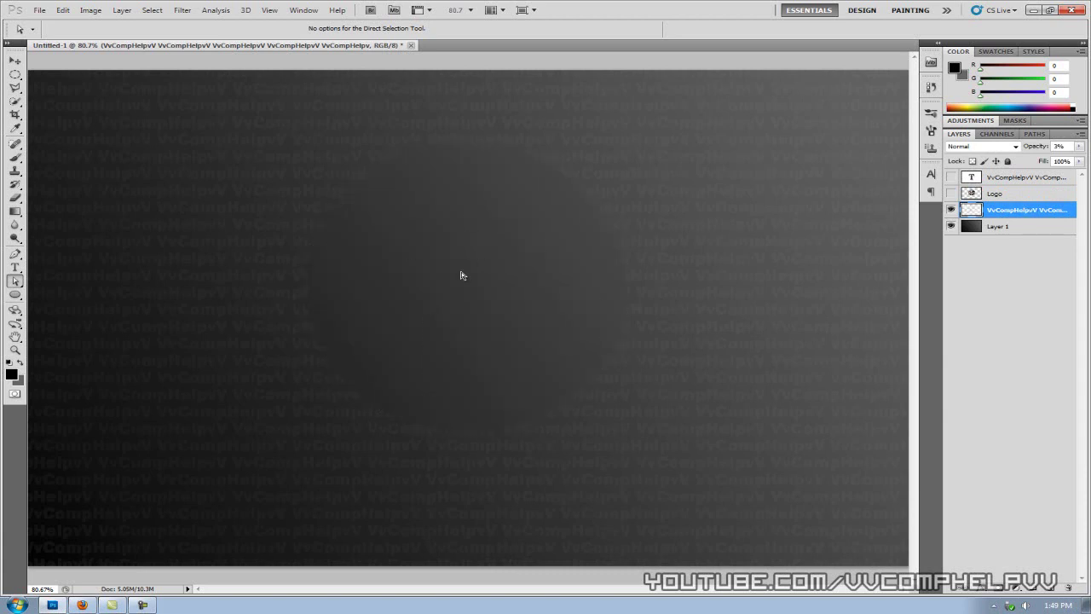
pyautogui.click(951, 195)
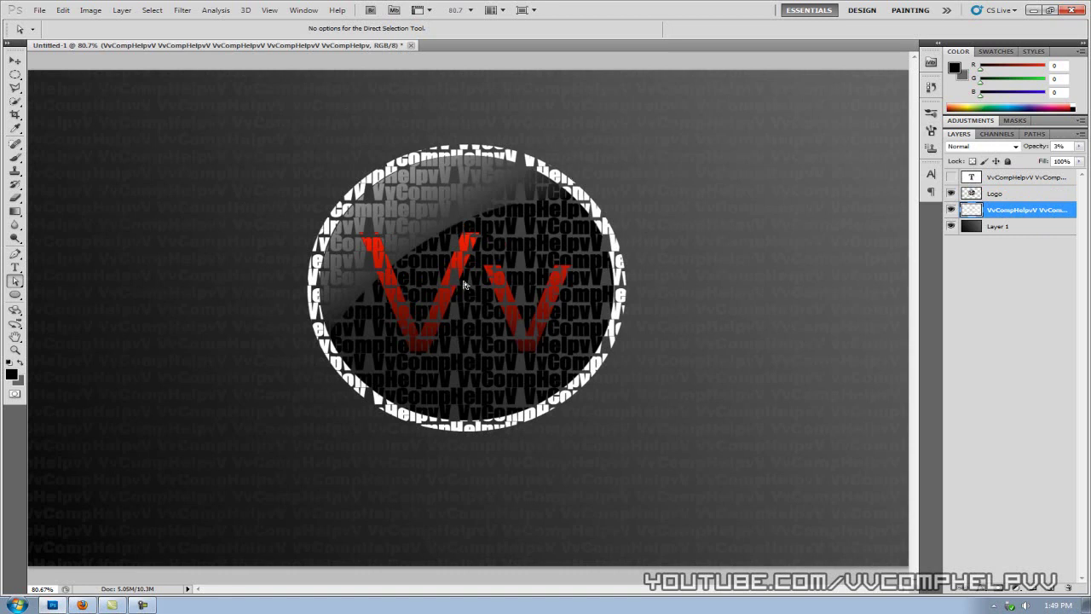
pyautogui.click(1002, 194)
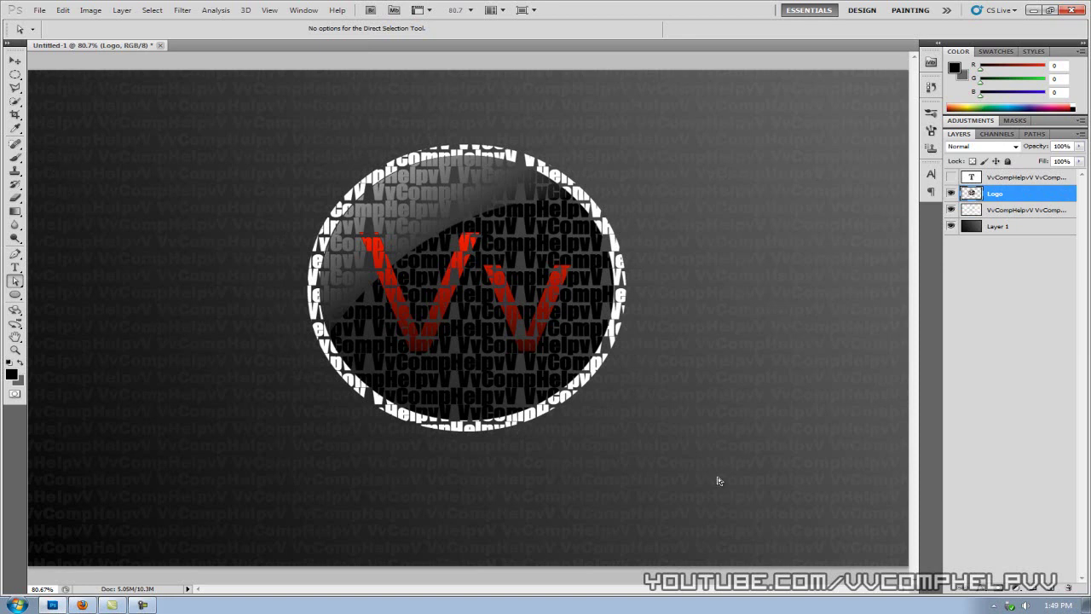
# Add a new Layer 2 below Logo and draw an ellipse path over the logo circle
pyautogui.click(1055, 588)
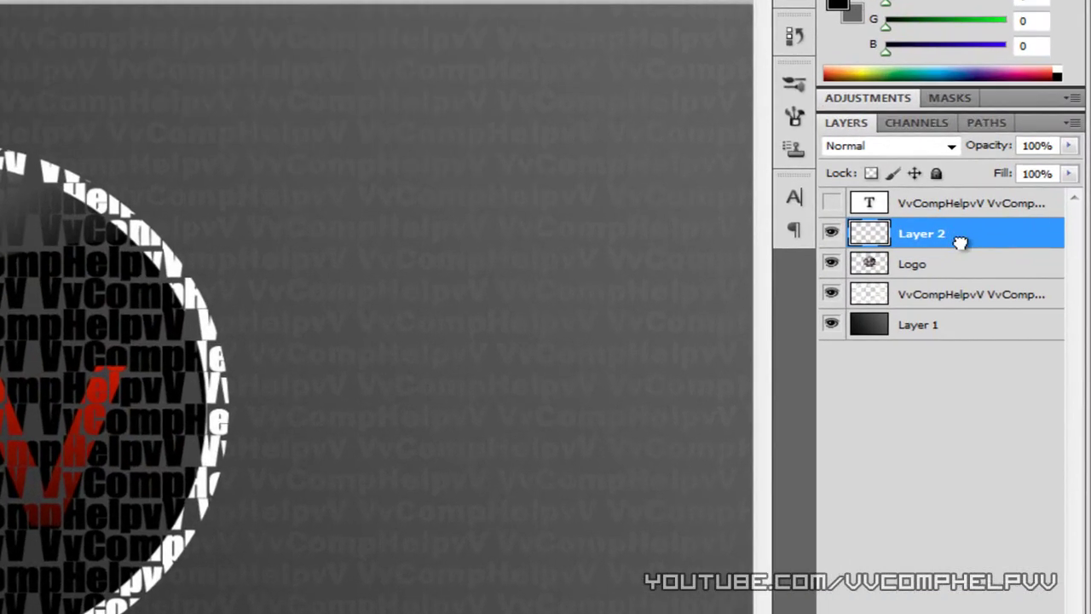
pyautogui.moveTo(1011, 207); pyautogui.dragTo(1009, 229)
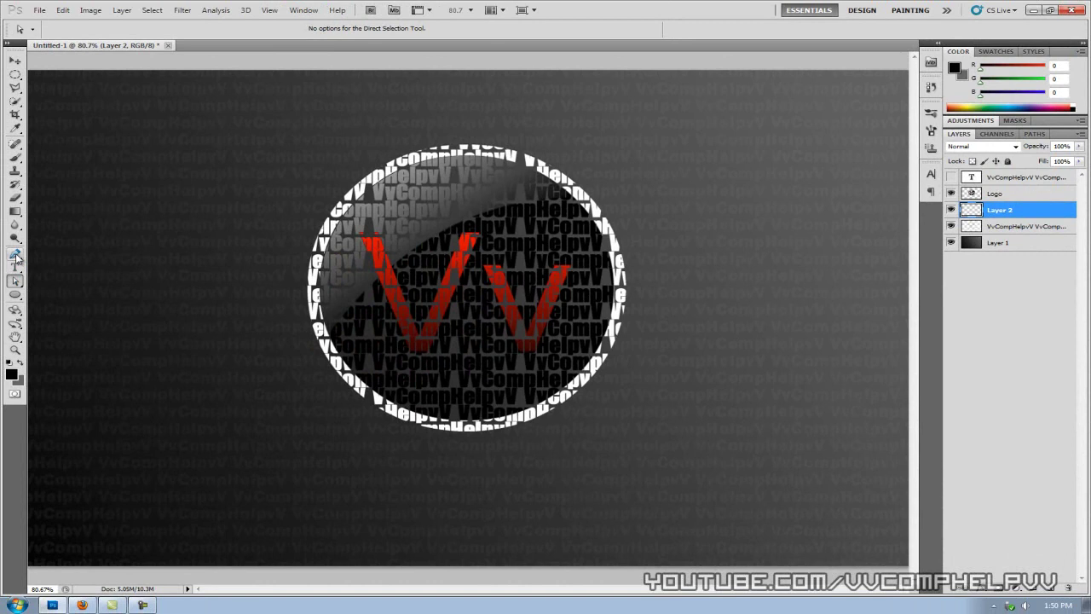
pyautogui.click(15, 255)
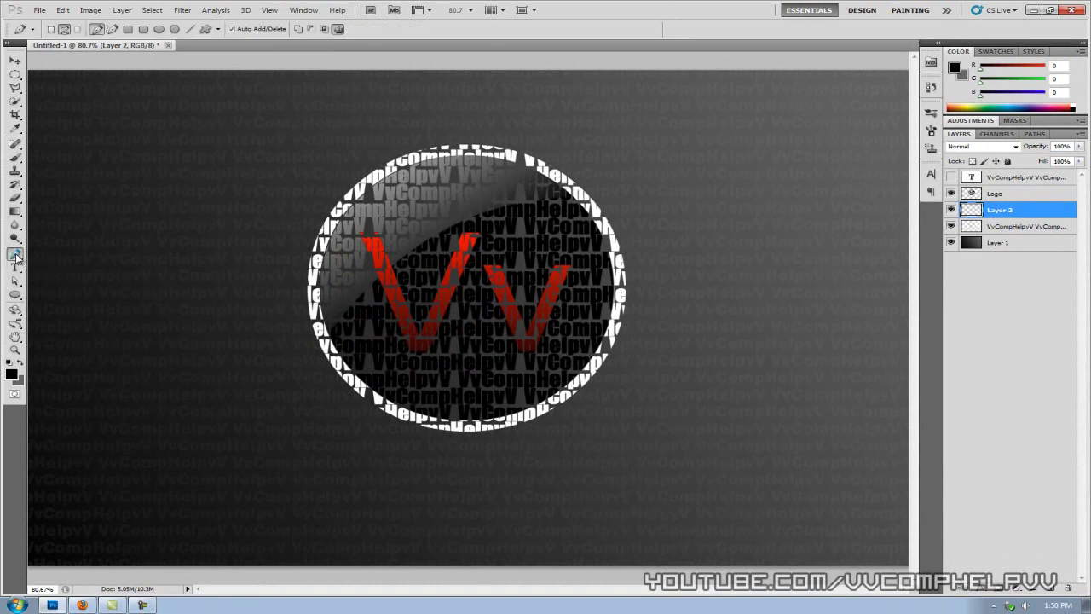
pyautogui.click(159, 29)
pyautogui.moveTo(433, 147); pyautogui.dragTo(505, 433)
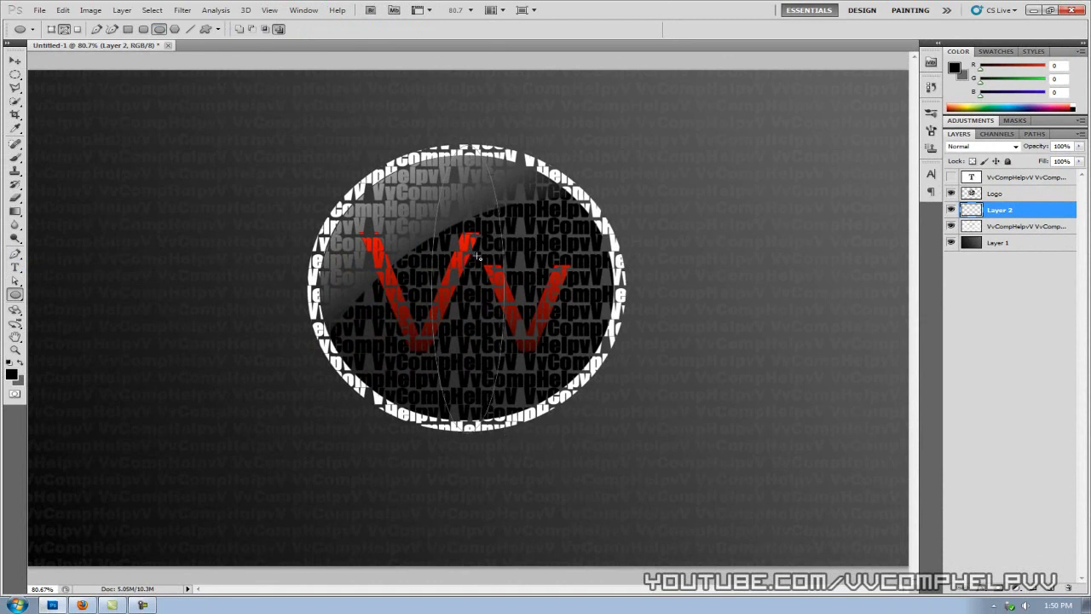
# Resize the ellipse path so its edges fit the circle and apply the transform
pyautogui.hotkey('ctrl', 't')
pyautogui.moveTo(506, 289); pyautogui.dragTo(627, 290)
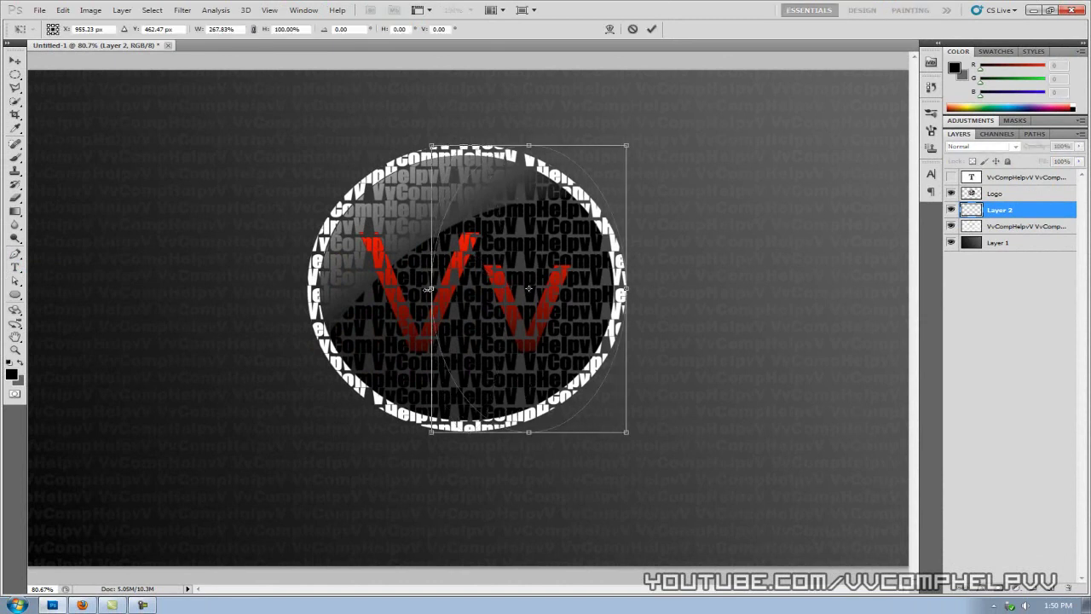
pyautogui.moveTo(429, 290); pyautogui.dragTo(302, 291)
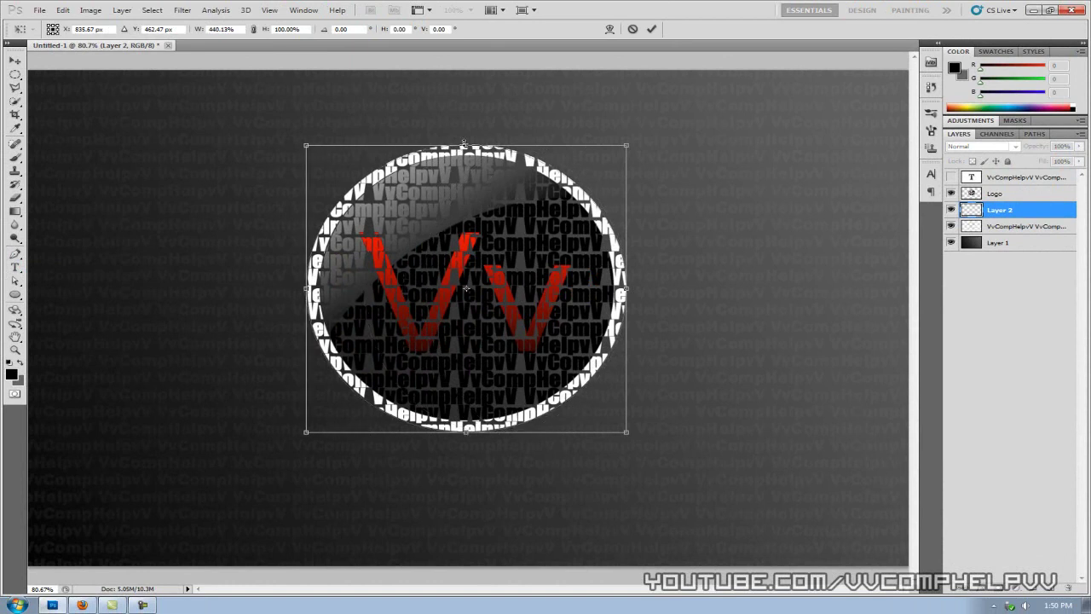
pyautogui.moveTo(463, 145); pyautogui.dragTo(464, 144)
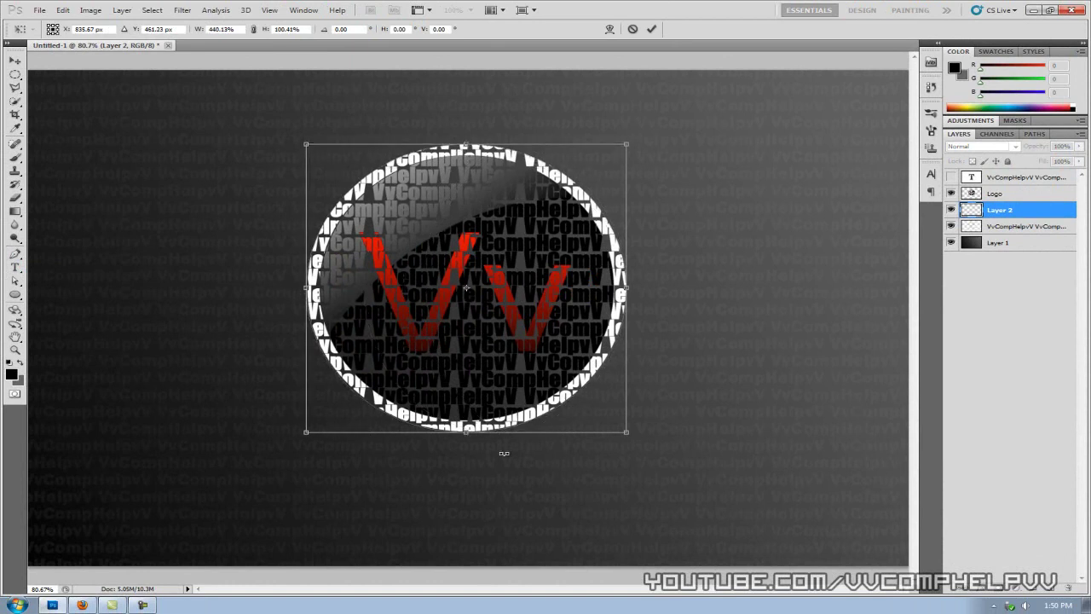
pyautogui.moveTo(465, 433); pyautogui.dragTo(470, 432)
pyautogui.click(653, 29)
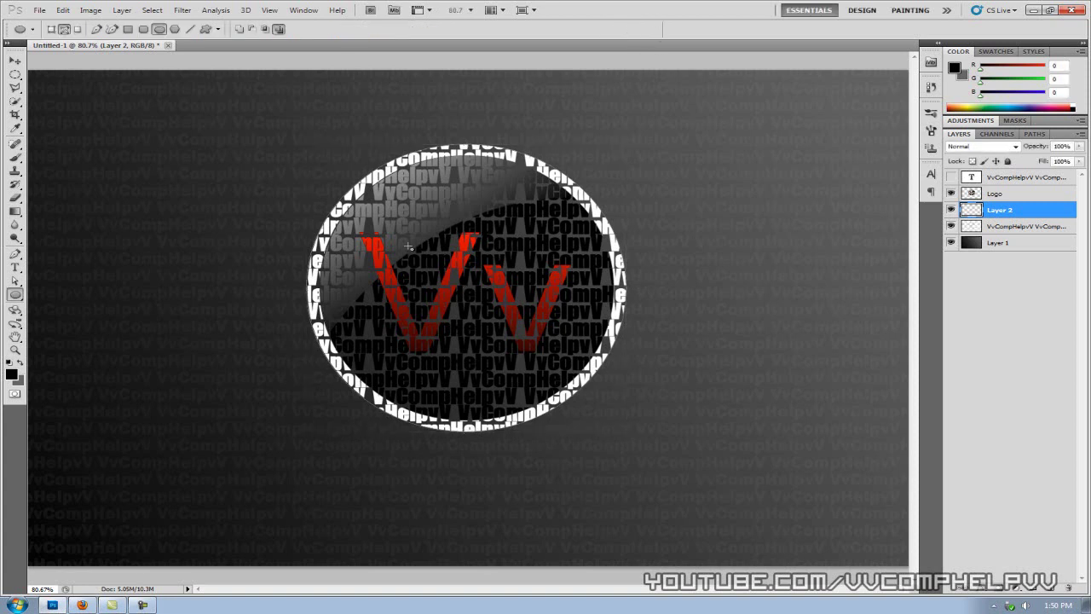
# Set the Brush tool to white at 1 px, undoing test strokes made at larger sizes
pyautogui.click(13, 158)
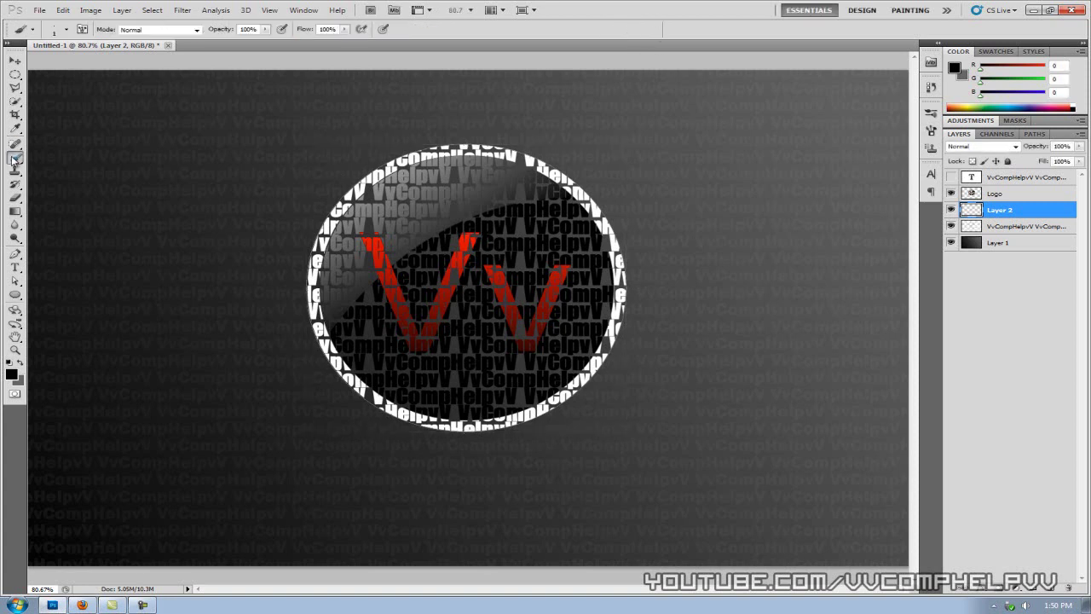
pyautogui.rightClick(166, 180)
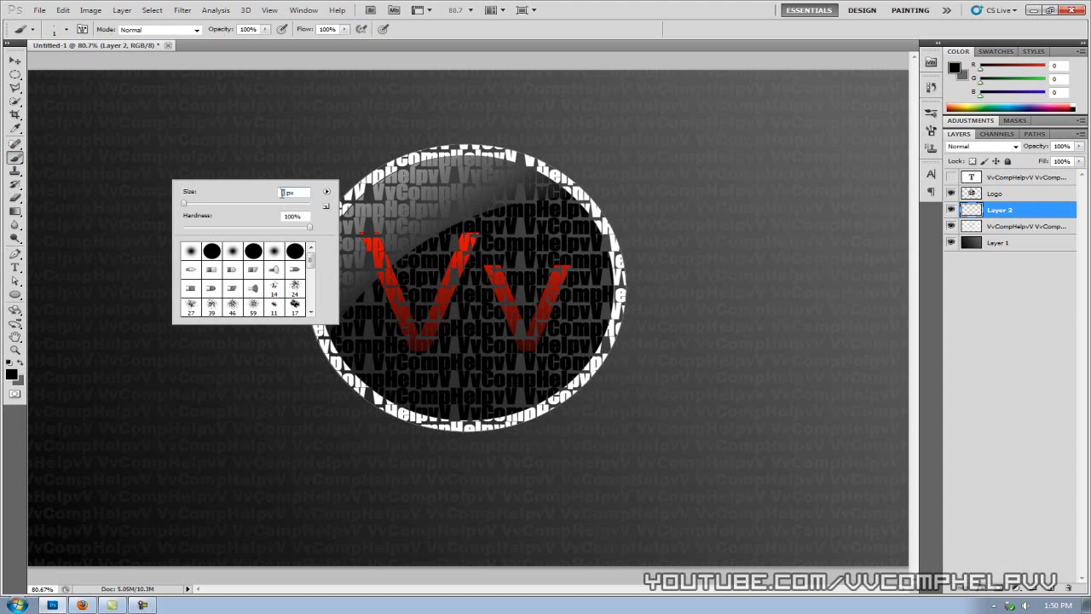
pyautogui.press('Return')
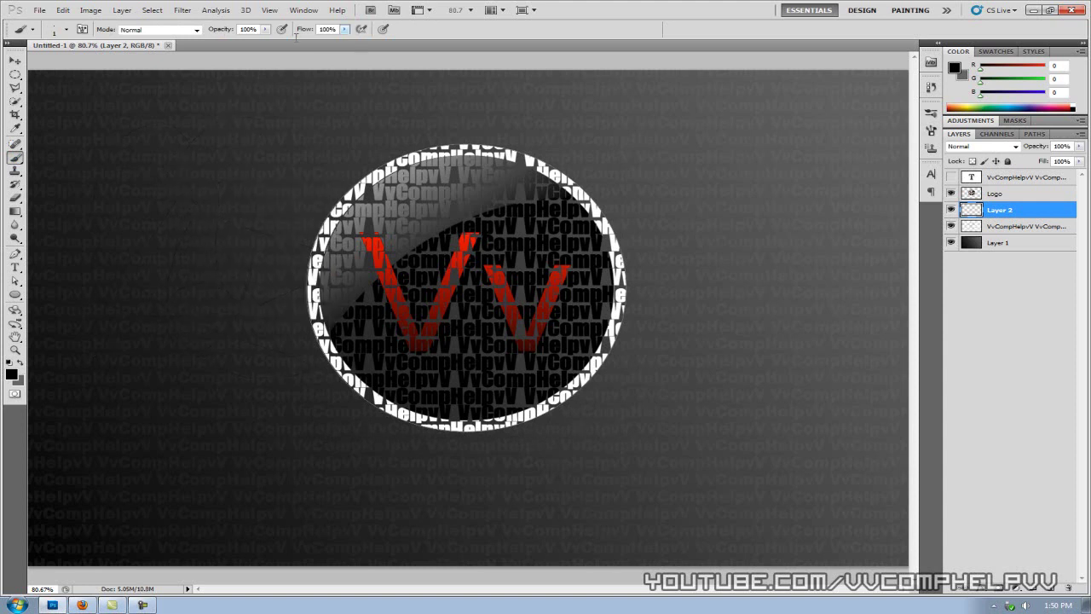
pyautogui.press('x')
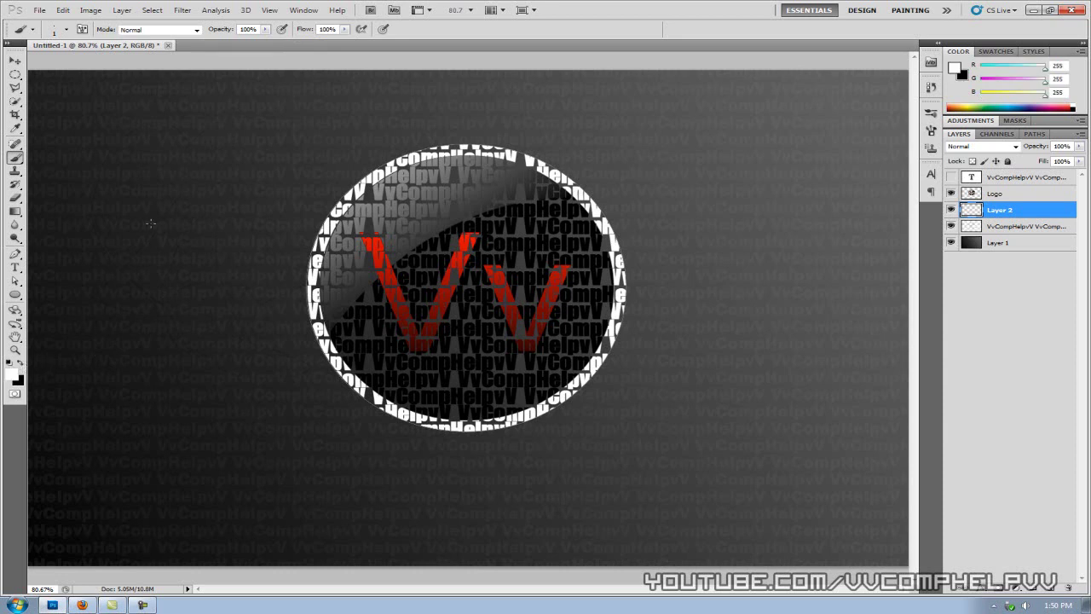
pyautogui.moveTo(194, 157)
pyautogui.mouseDown()
pyautogui.moveTo(200, 362)
pyautogui.moveTo(256, 172)
pyautogui.moveTo(270, 376)
pyautogui.moveTo(236, 190)
pyautogui.mouseUp()
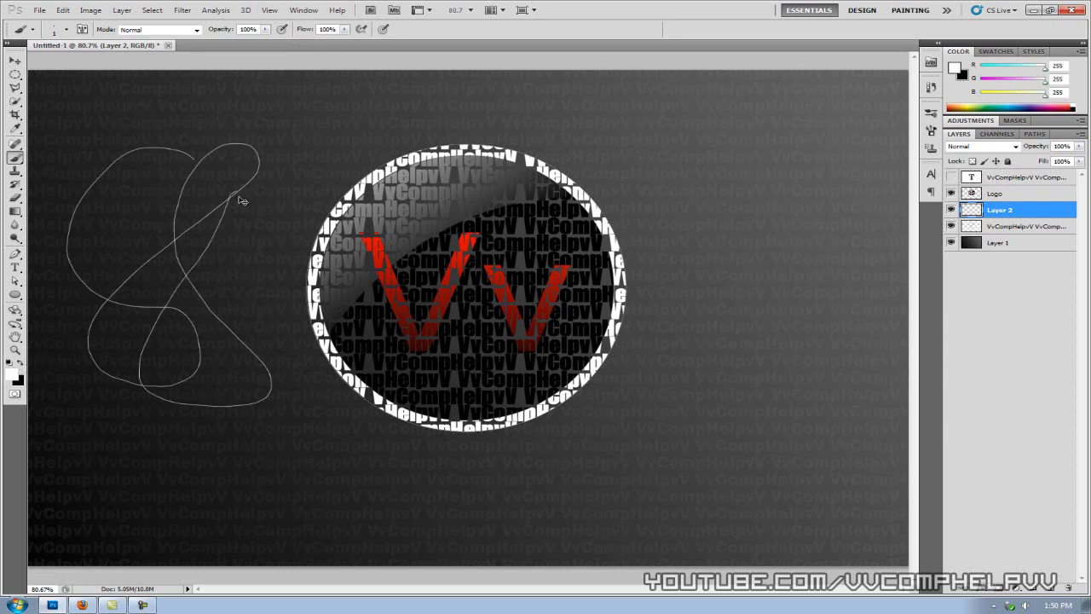
pyautogui.hotkey('ctrl', 'z')
pyautogui.rightClick(235, 217)
pyautogui.moveTo(252, 242); pyautogui.dragTo(254, 242)
pyautogui.moveTo(244, 170)
pyautogui.mouseDown()
pyautogui.moveTo(251, 278)
pyautogui.moveTo(184, 236)
pyautogui.moveTo(327, 178)
pyautogui.moveTo(303, 241)
pyautogui.moveTo(328, 345)
pyautogui.moveTo(350, 390)
pyautogui.moveTo(438, 435)
pyautogui.moveTo(560, 413)
pyautogui.moveTo(622, 328)
pyautogui.moveTo(537, 158)
pyautogui.mouseUp()
pyautogui.hotkey('ctrl', 'z')
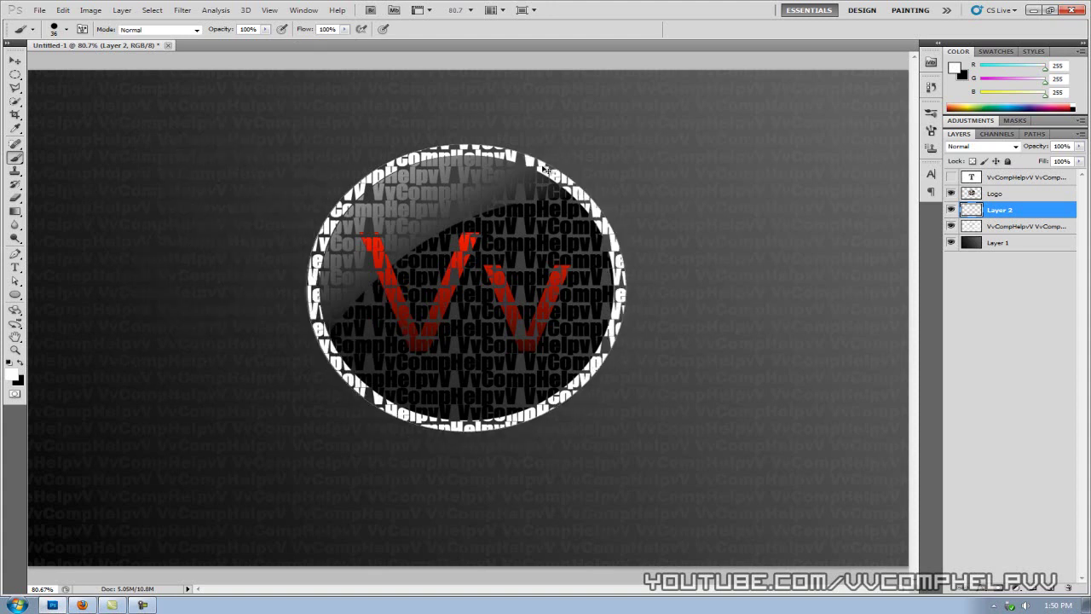
pyautogui.rightClick(176, 229)
pyautogui.moveTo(193, 257); pyautogui.dragTo(191, 254)
pyautogui.press('Return')
# Stroke the ellipse path with the Brush via Stroke Path to draw the white outline
pyautogui.click(16, 282)
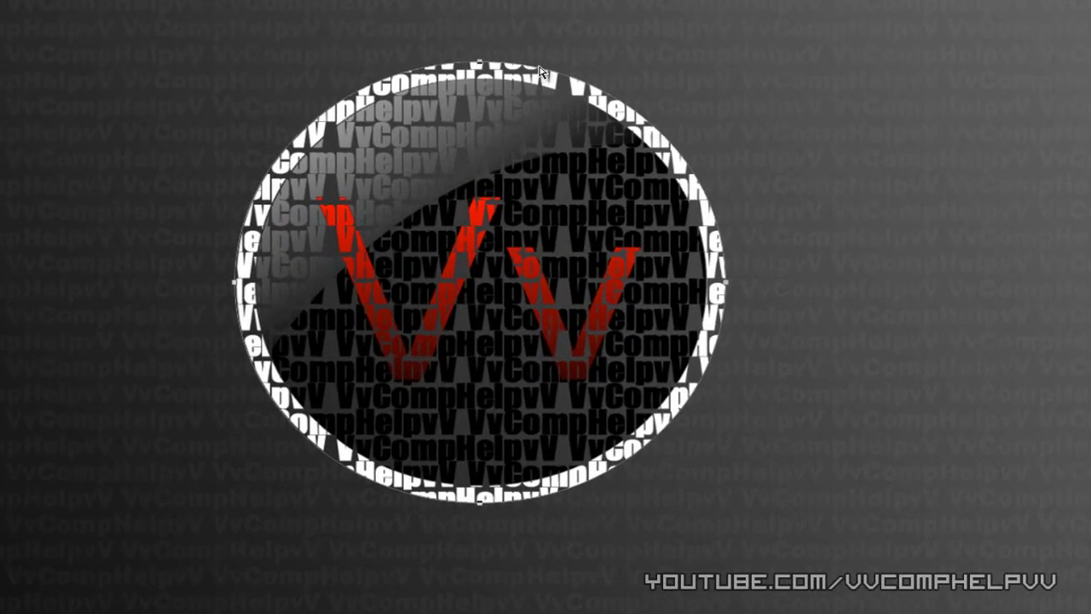
pyautogui.rightClick(523, 151)
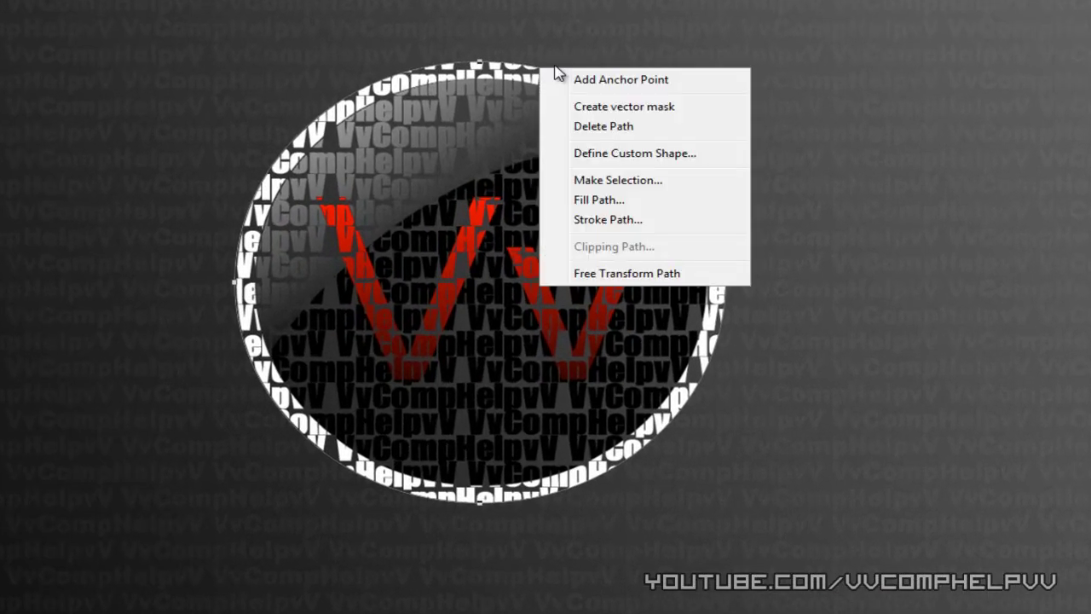
pyautogui.click(607, 220)
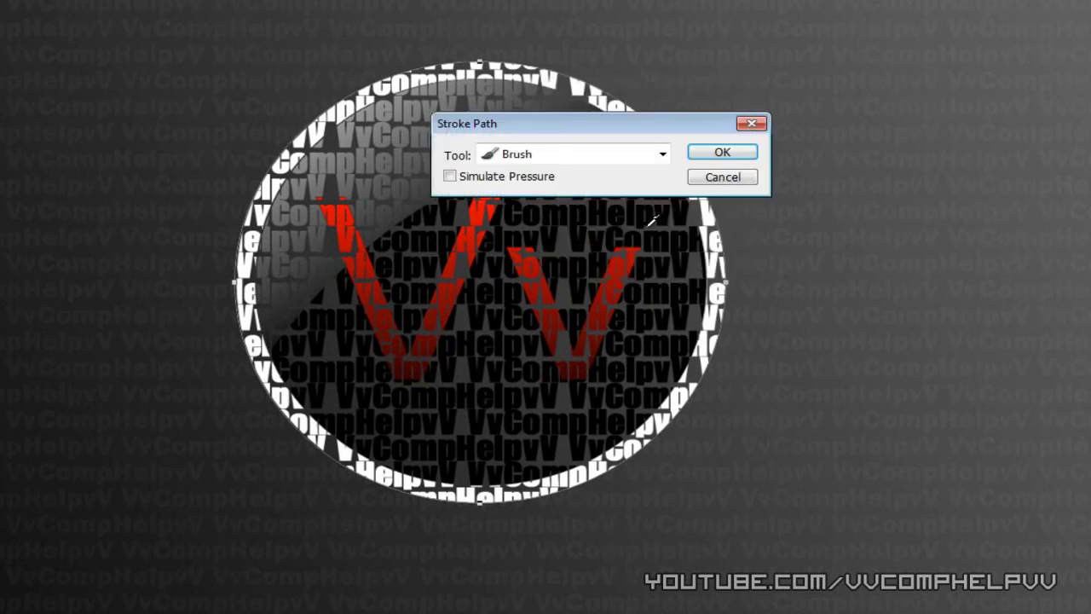
pyautogui.click(592, 157)
pyautogui.click(565, 192)
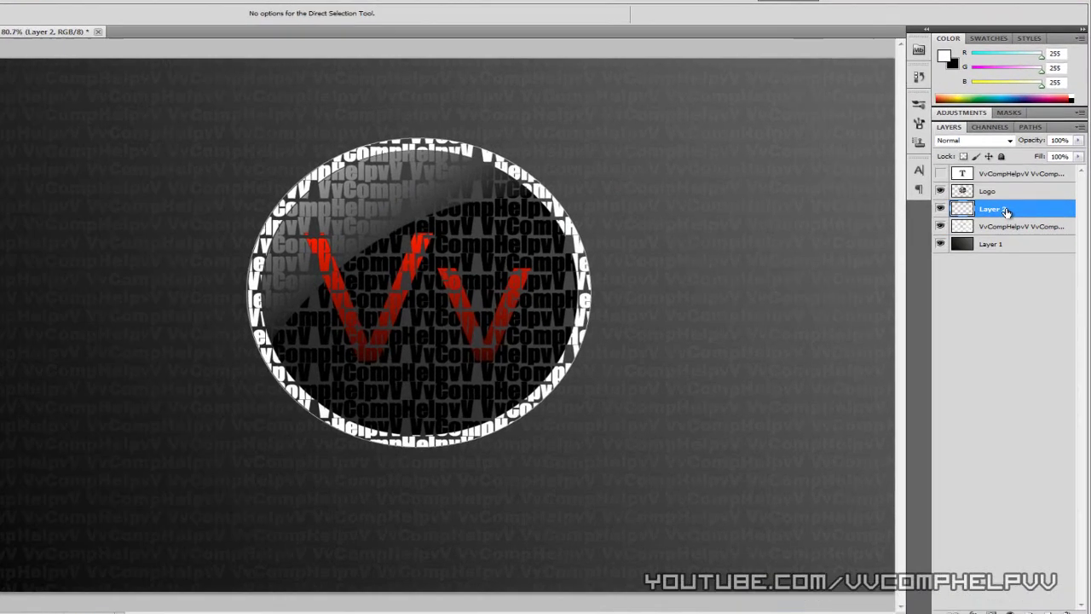
# Turn on an Outer Glow for Layer 2 in Layer Style and set its colour to white
pyautogui.rightClick(1013, 211)
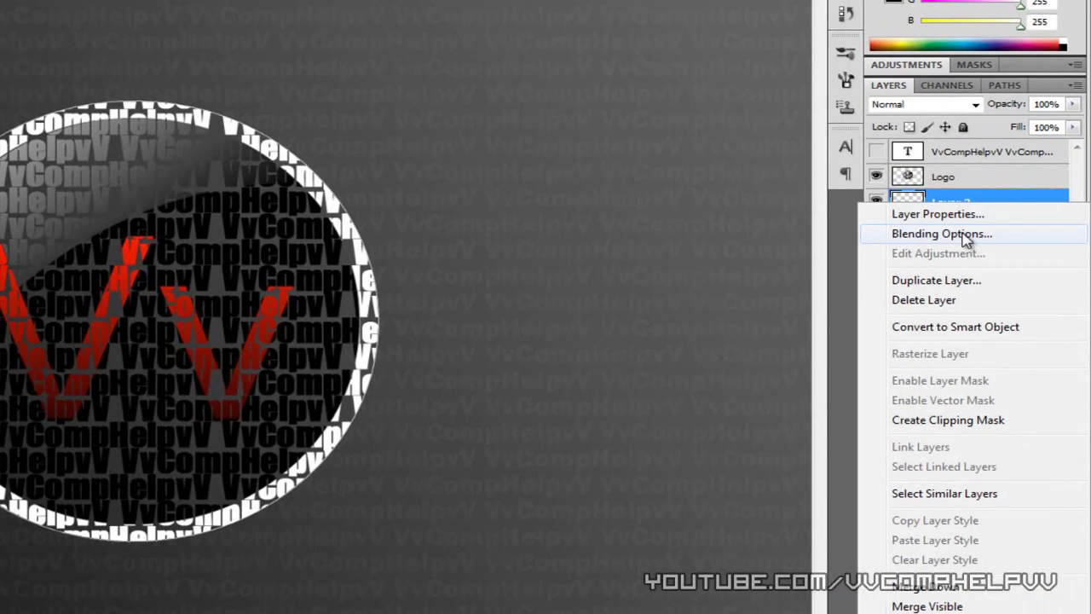
pyautogui.click(966, 238)
pyautogui.click(230, 173)
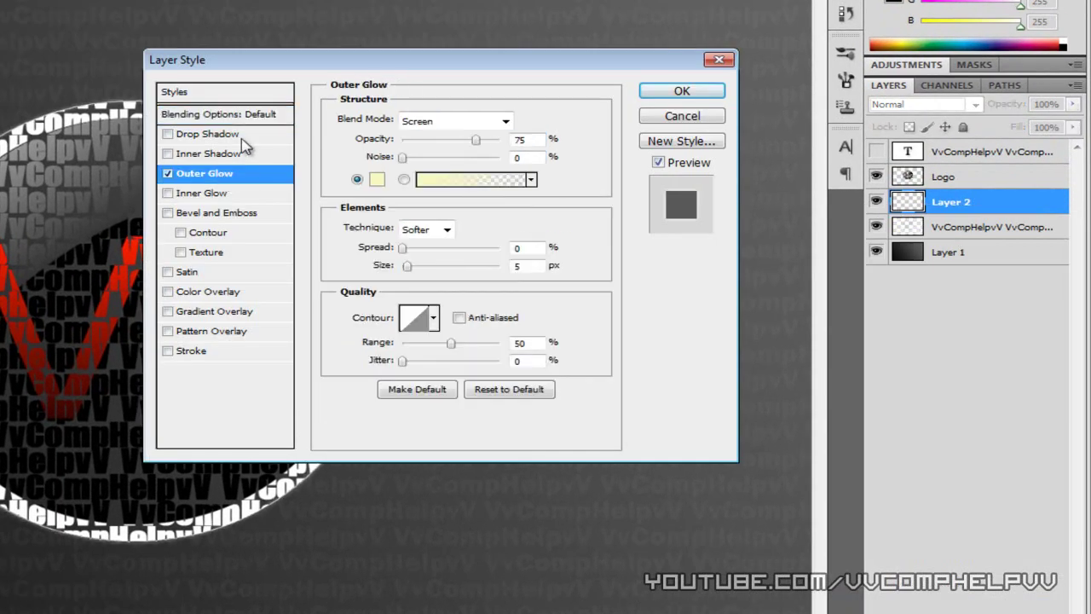
pyautogui.moveTo(256, 66); pyautogui.dragTo(562, 6)
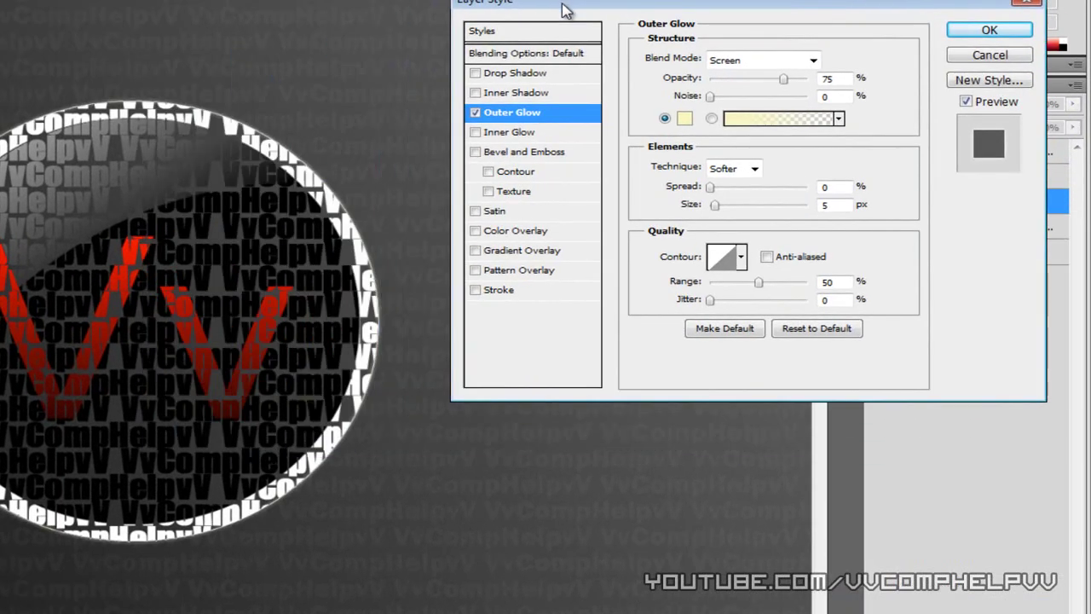
pyautogui.click(684, 118)
pyautogui.moveTo(384, 236); pyautogui.dragTo(256, 146)
pyautogui.click(664, 166)
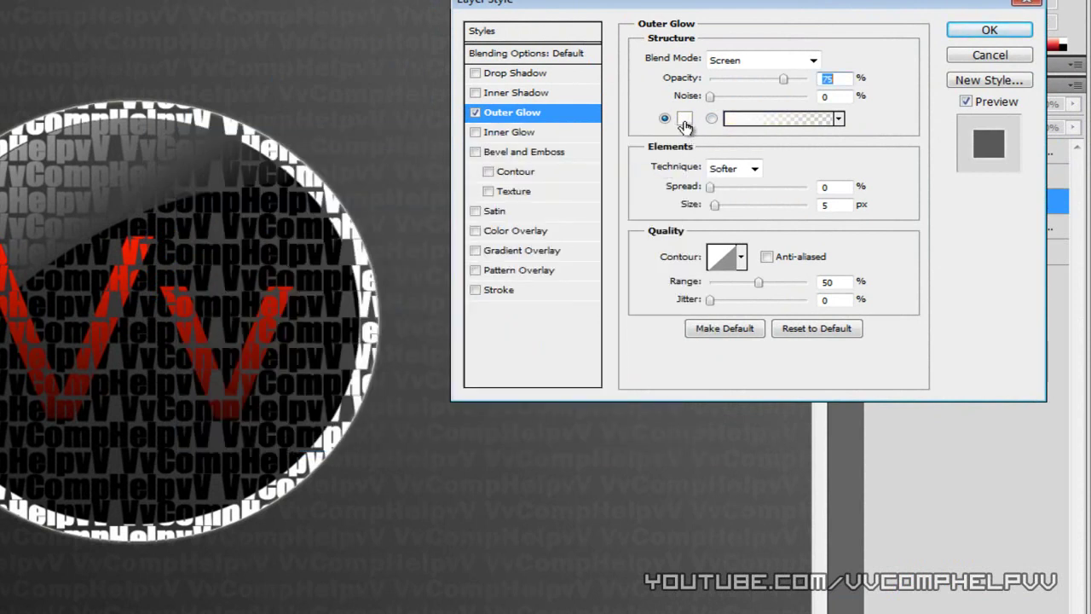
# Keep the glow white after trying green, raise opacity to 100% and enlarge size to 73 px
pyautogui.click(685, 119)
pyautogui.click(471, 333)
pyautogui.moveTo(392, 332); pyautogui.dragTo(622, 21)
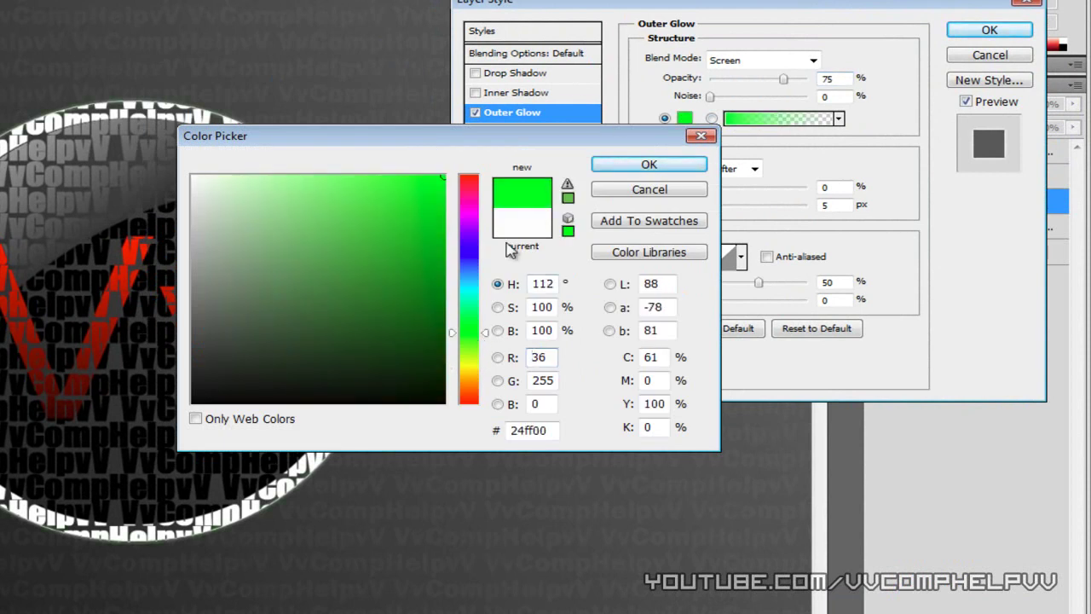
pyautogui.moveTo(358, 232); pyautogui.dragTo(119, 75)
pyautogui.click(631, 167)
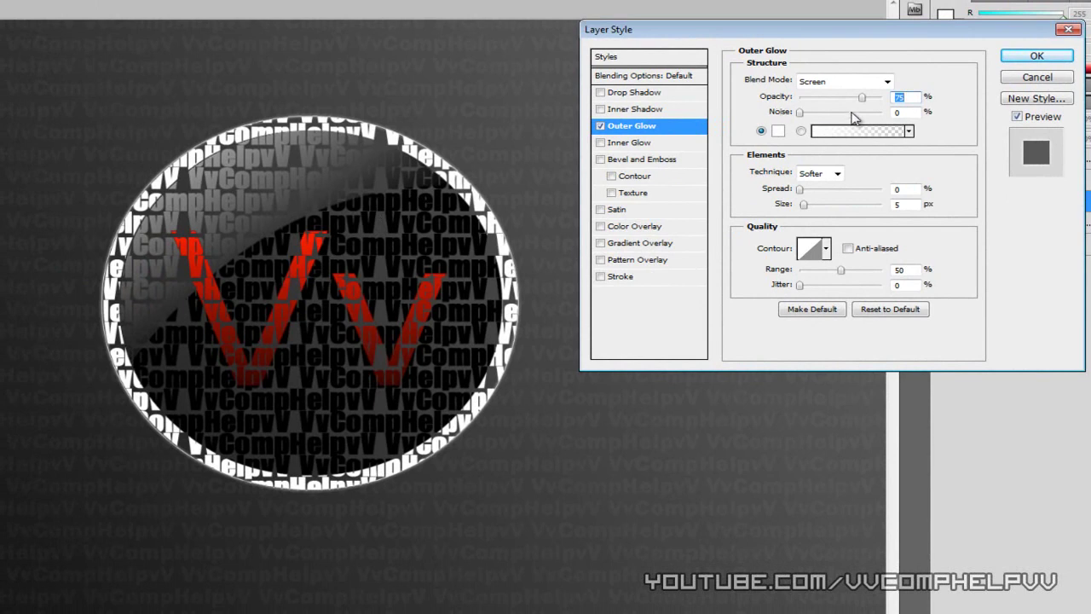
pyautogui.moveTo(863, 99); pyautogui.dragTo(941, 84)
pyautogui.moveTo(803, 207)
pyautogui.mouseDown()
pyautogui.moveTo(831, 213)
pyautogui.moveTo(801, 188)
pyautogui.moveTo(824, 189)
pyautogui.moveTo(813, 211)
pyautogui.moveTo(828, 206)
pyautogui.moveTo(804, 194)
pyautogui.mouseUp()
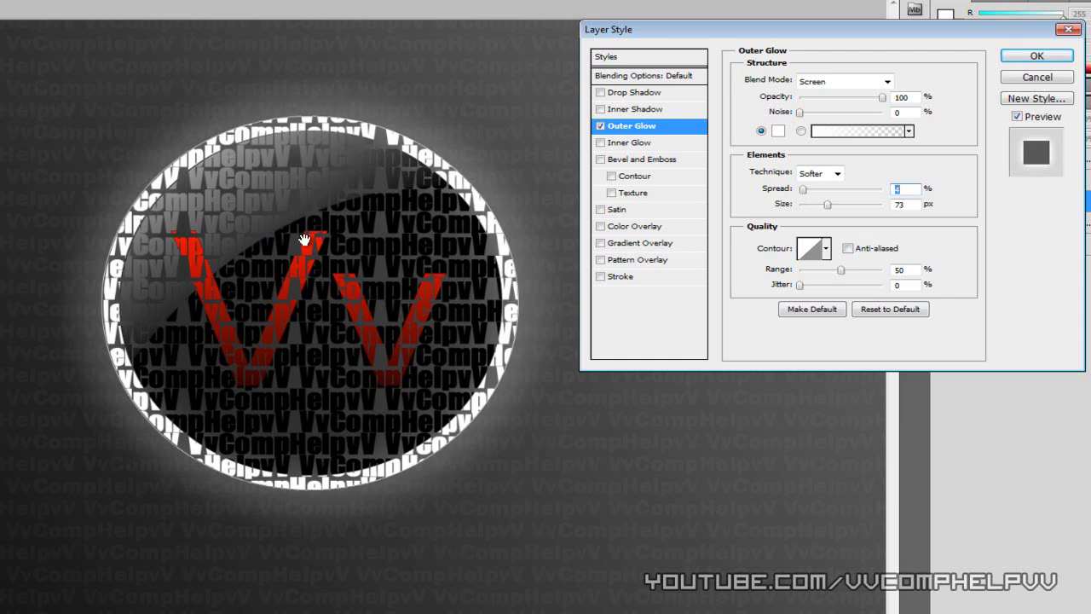
pyautogui.moveTo(763, 36); pyautogui.dragTo(827, 119)
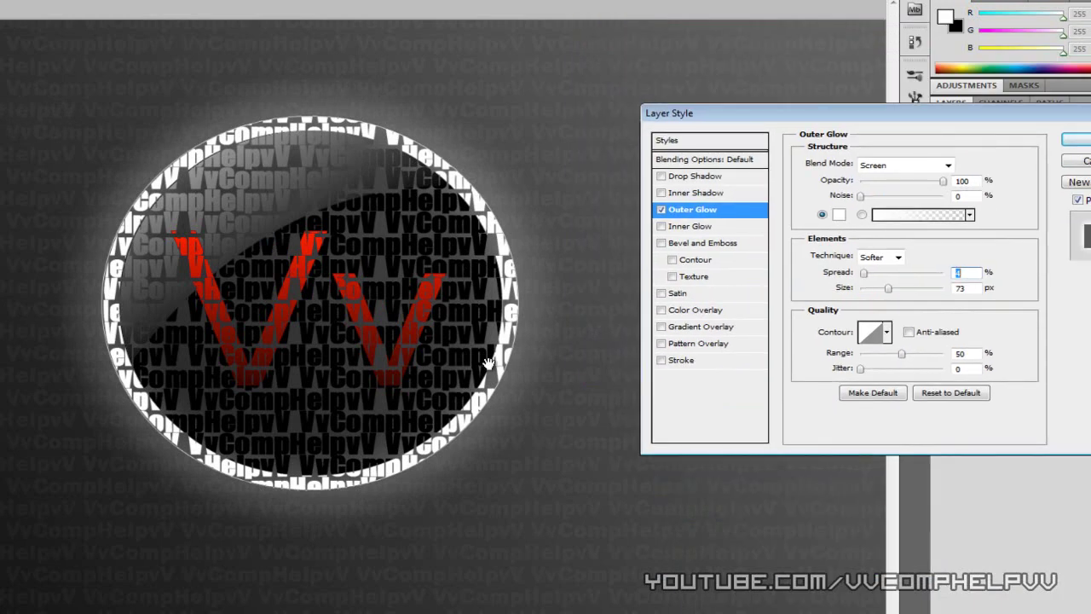
# After trying green and cyan, set the glow colour to a light grey around 959595
pyautogui.click(839, 214)
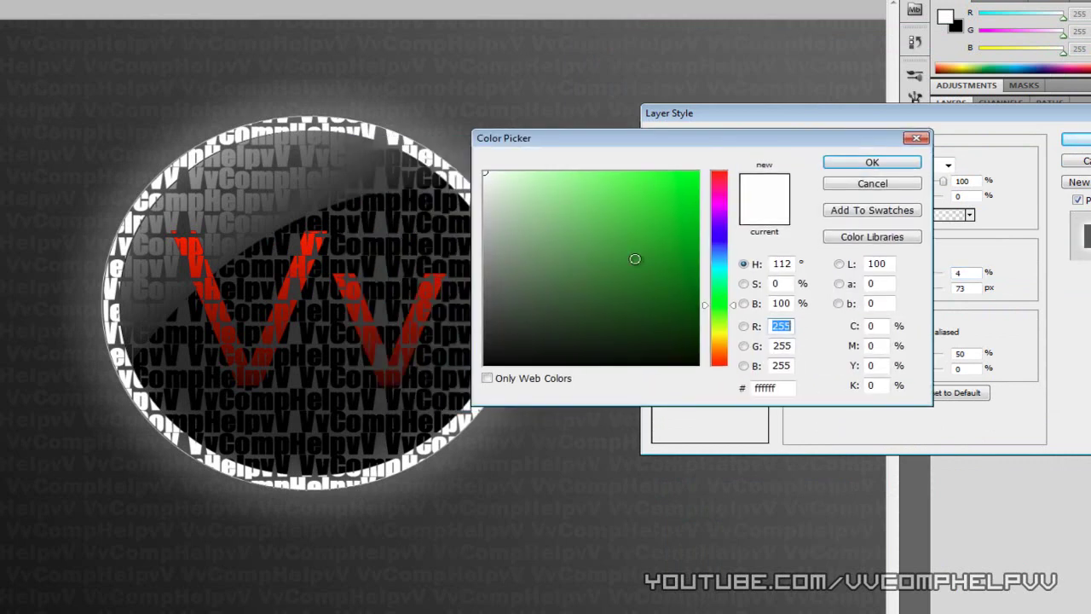
pyautogui.moveTo(635, 258); pyautogui.dragTo(882, 96)
pyautogui.click(695, 248)
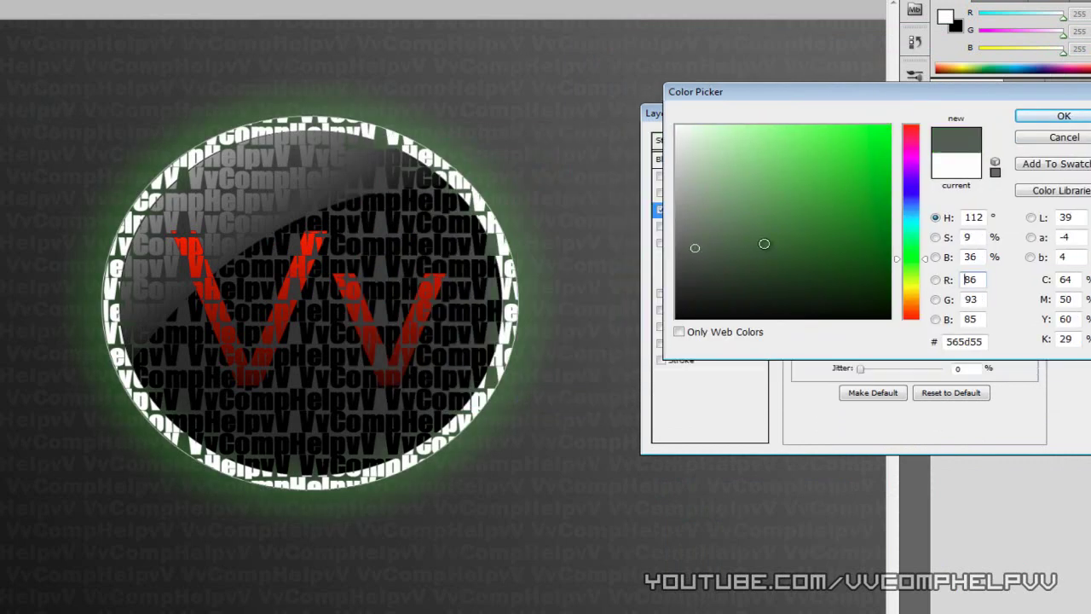
pyautogui.click(910, 216)
pyautogui.click(890, 126)
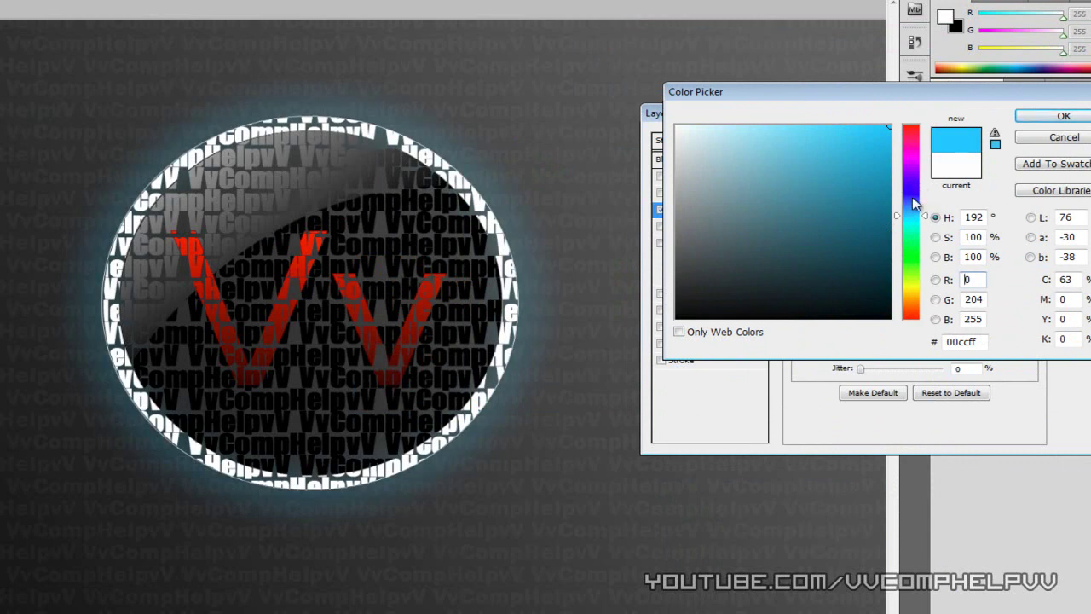
pyautogui.click(911, 134)
pyautogui.click(852, 159)
pyautogui.moveTo(852, 159); pyautogui.dragTo(634, 108)
pyautogui.click(676, 211)
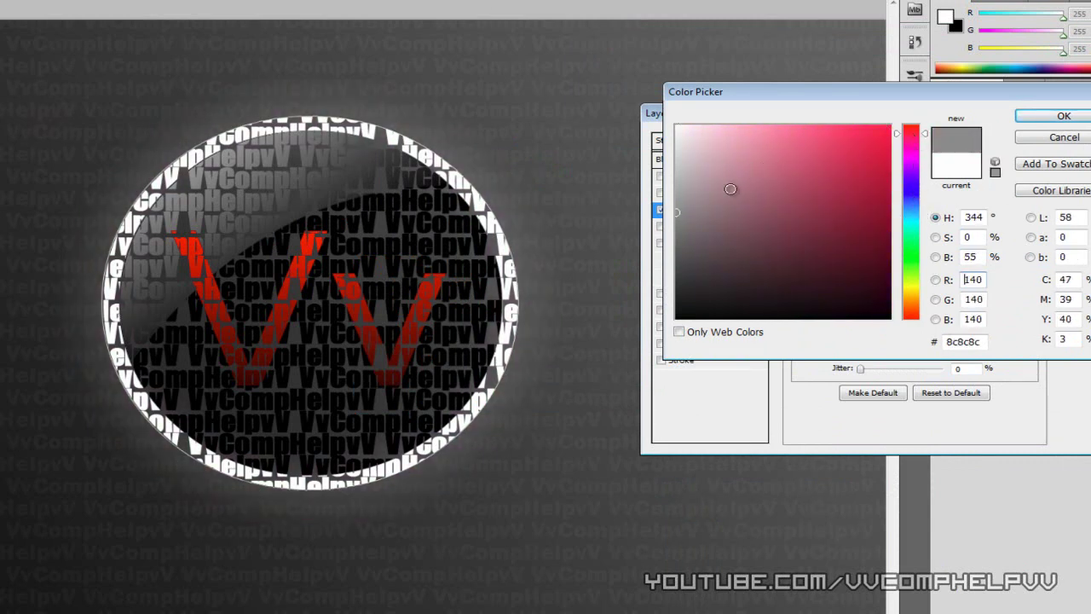
pyautogui.moveTo(779, 219)
pyautogui.mouseDown()
pyautogui.moveTo(758, 133)
pyautogui.moveTo(629, 218)
pyautogui.moveTo(696, 214)
pyautogui.moveTo(733, 178)
pyautogui.moveTo(639, 216)
pyautogui.moveTo(769, 225)
pyautogui.moveTo(669, 224)
pyautogui.moveTo(661, 213)
pyautogui.mouseUp()
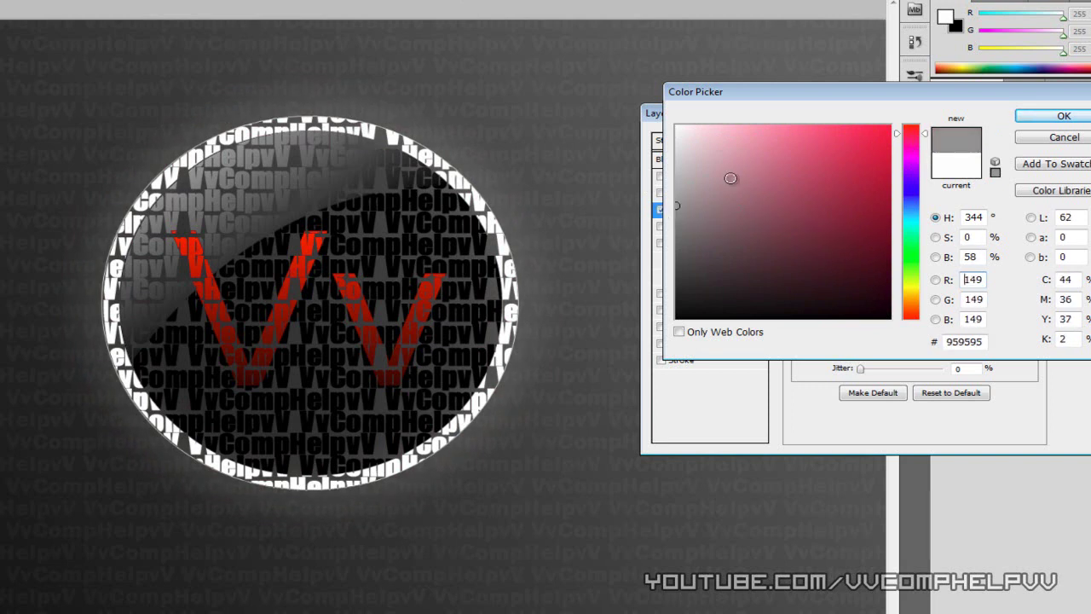
pyautogui.click(1034, 118)
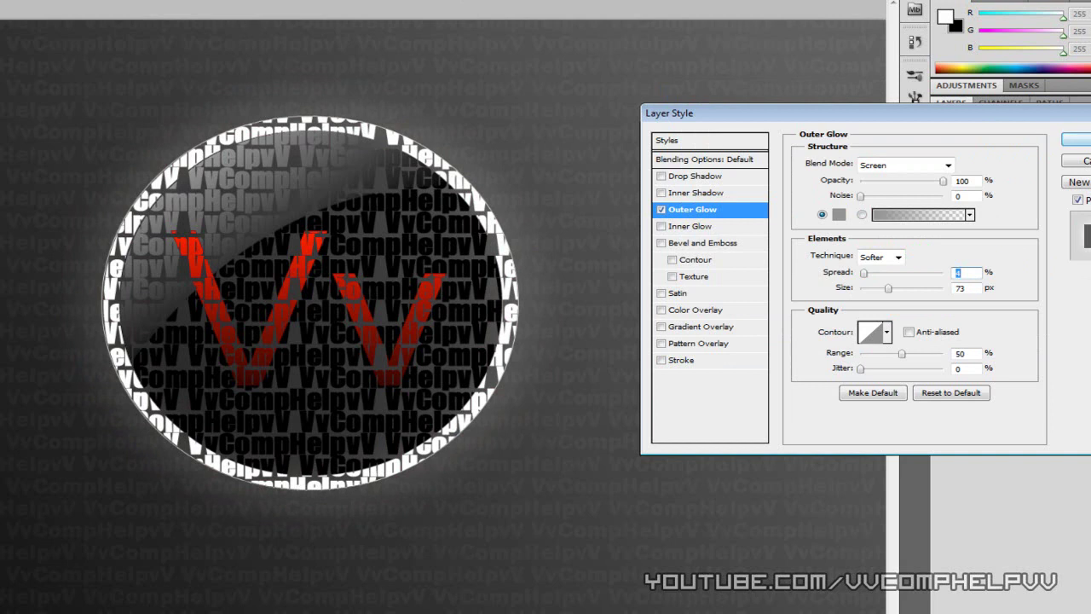
# Apply the grey Outer Glow to Layer 2 and switch to the Move tool
pyautogui.press('Return')
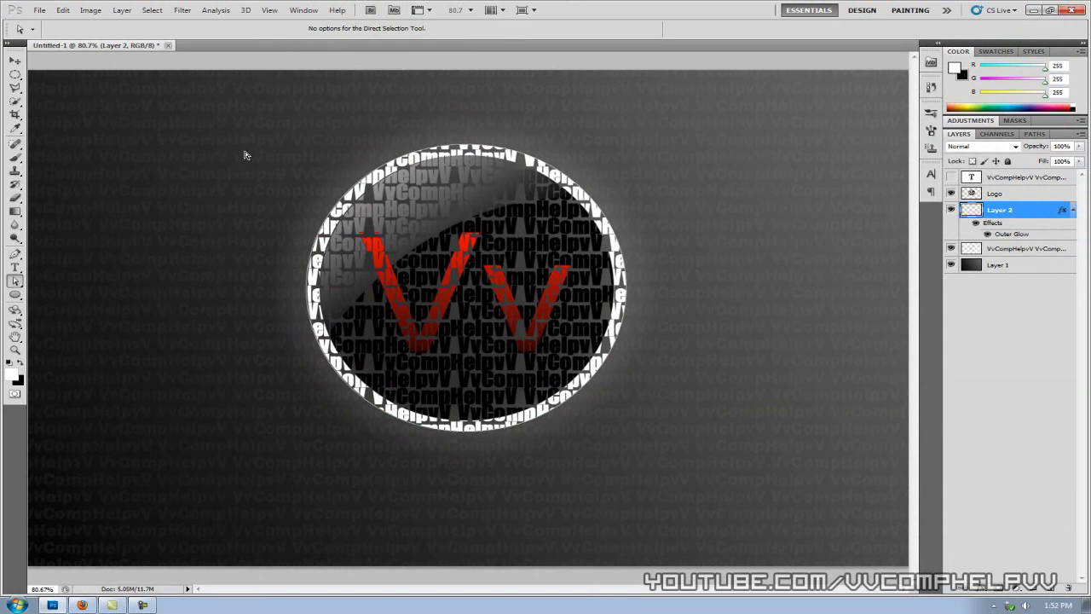
pyautogui.click(15, 199)
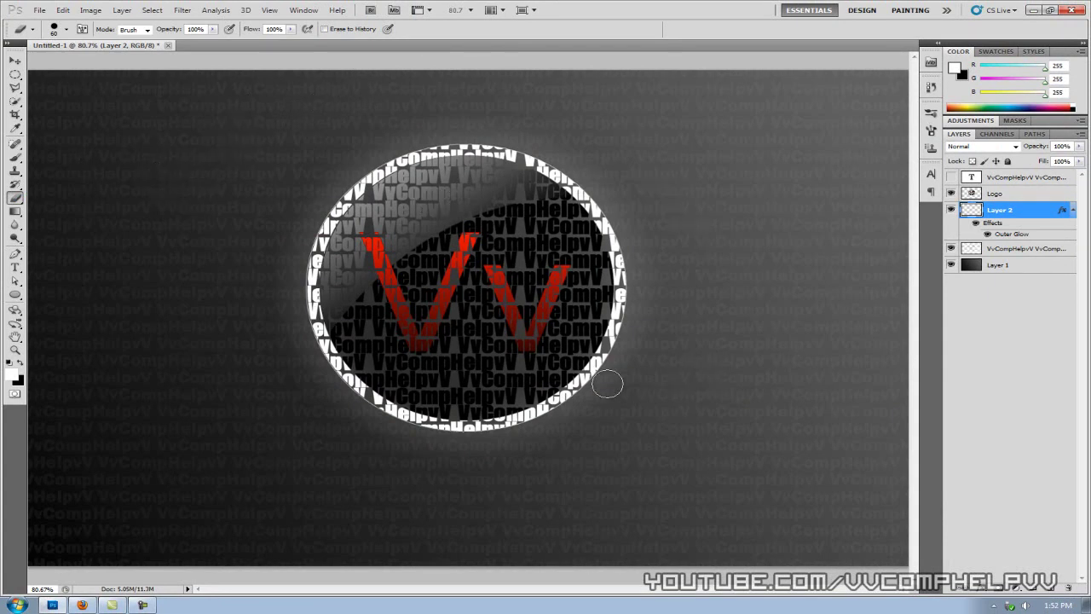
pyautogui.press('v')
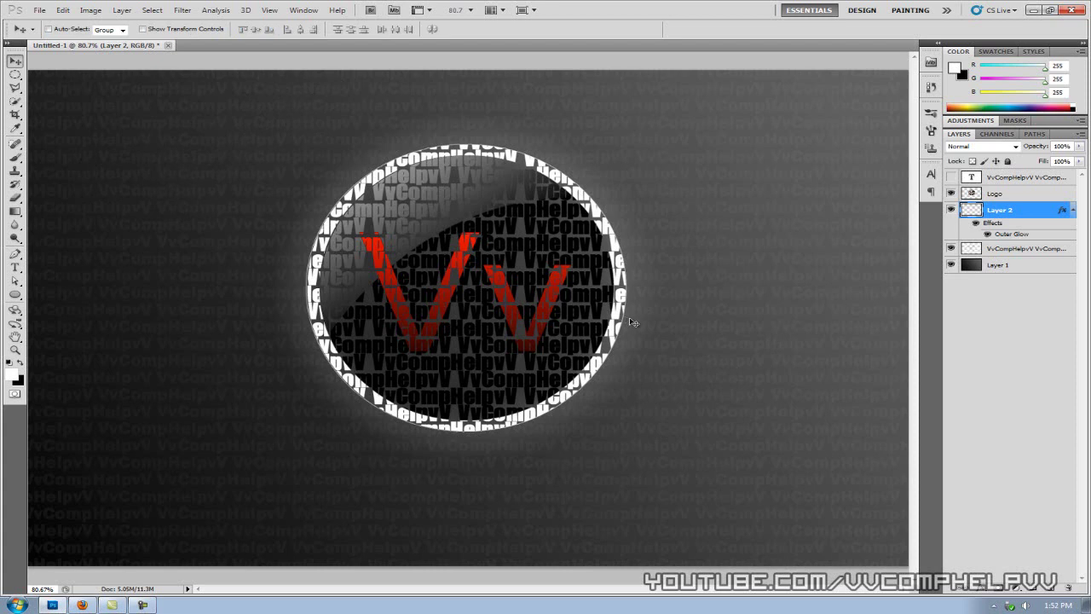
# Zoom out to view the whole wallpaper, then minimize Photoshop
pyautogui.hotkey('ctrl', '-')
pyautogui.press('alt')
pyautogui.click(142, 605)
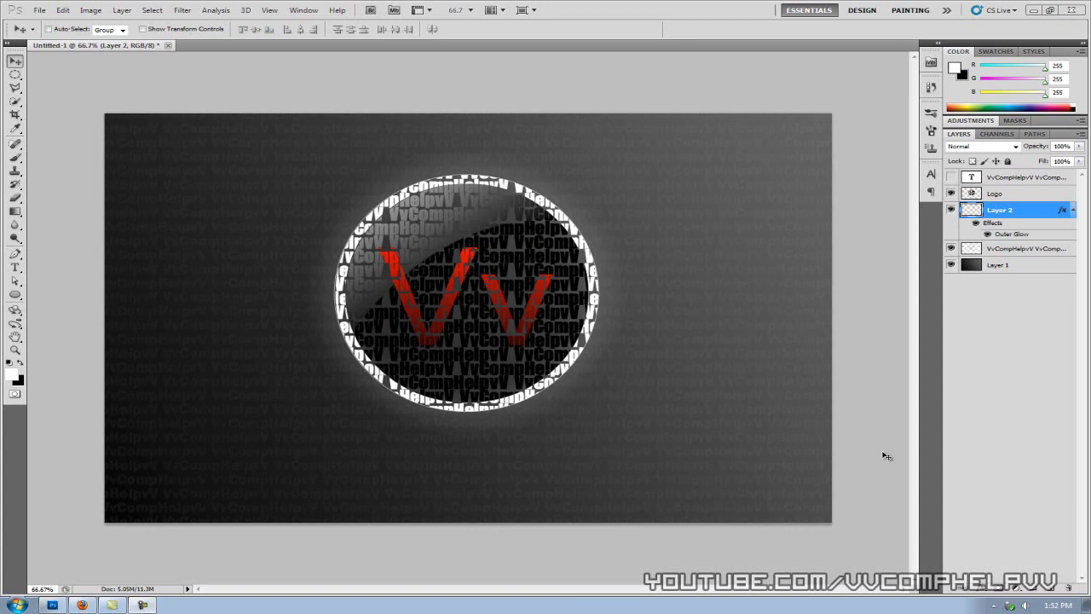
# Bring the Photoshop window back to the front from the desktop
pyautogui.click(851, 428)
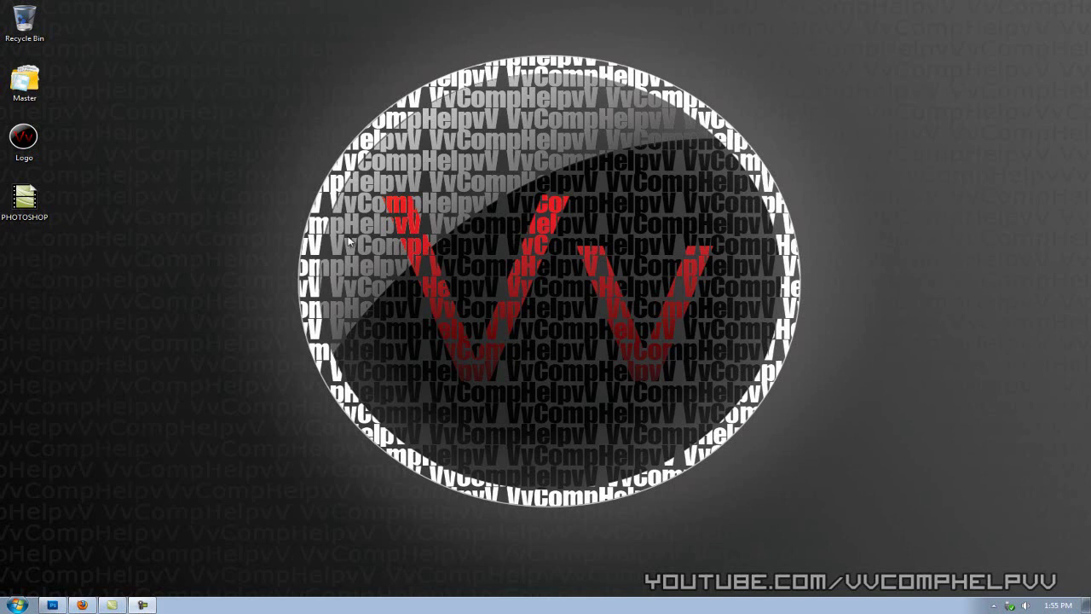
# Restore Photoshop, zoom in twice on the Vv logo and pan, comparing with the desktop
pyautogui.click(52, 604)
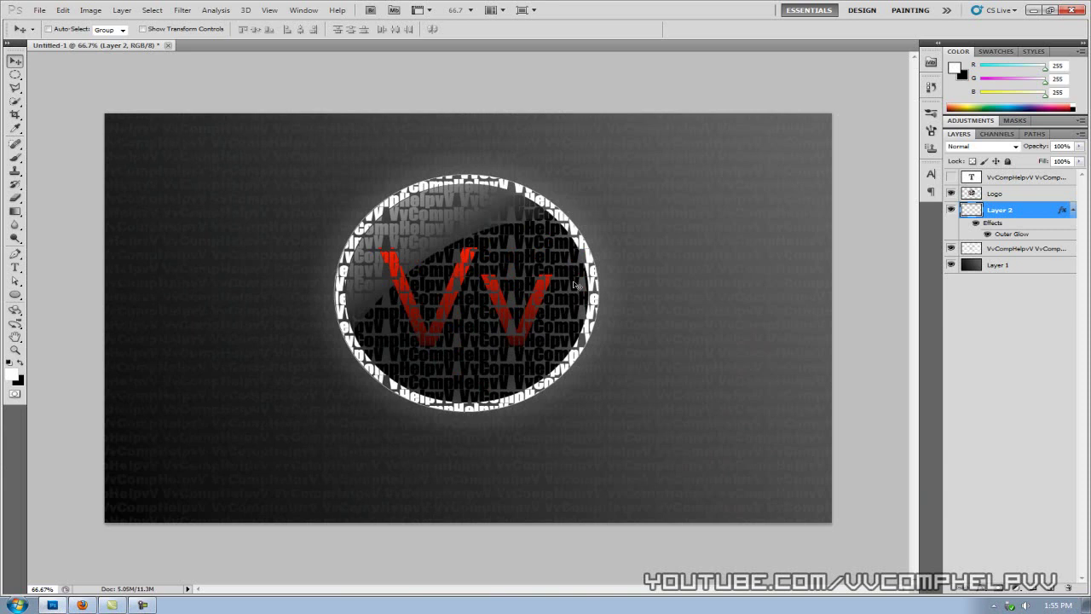
pyautogui.hotkey('ctrl', '+')
pyautogui.hotkey('ctrl', '+')
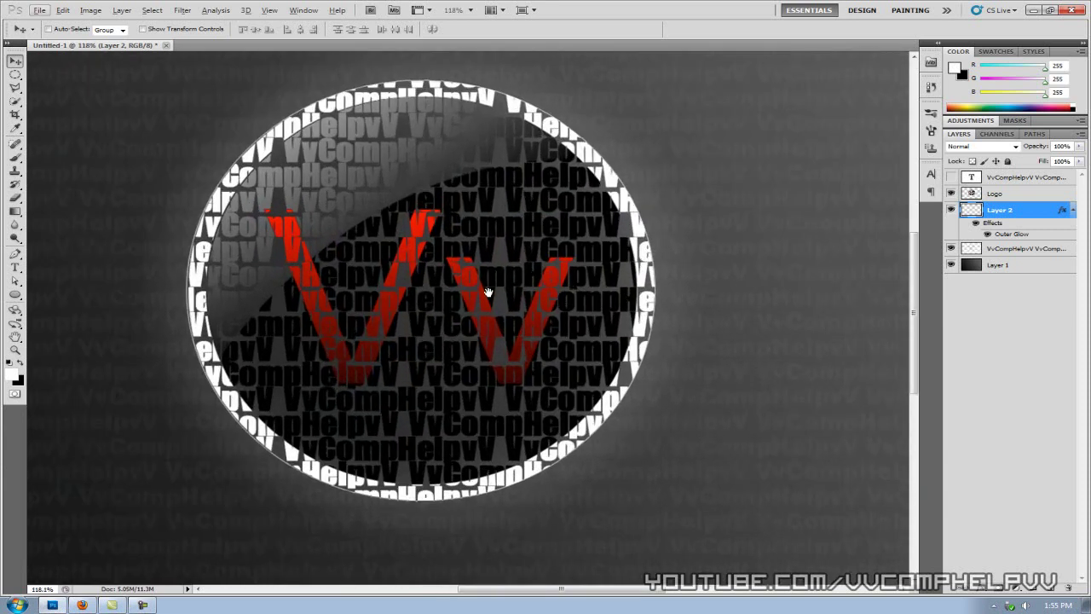
pyautogui.hotkey('ctrl', '+')
pyautogui.moveTo(586, 338); pyautogui.dragTo(523, 308)
pyautogui.click(1086, 605)
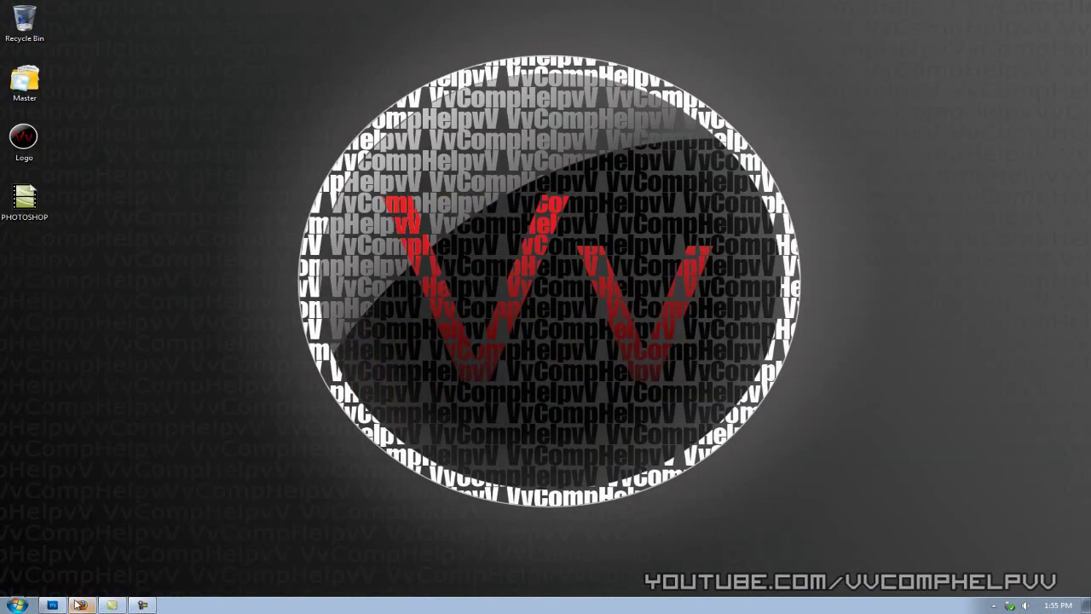
pyautogui.click(57, 605)
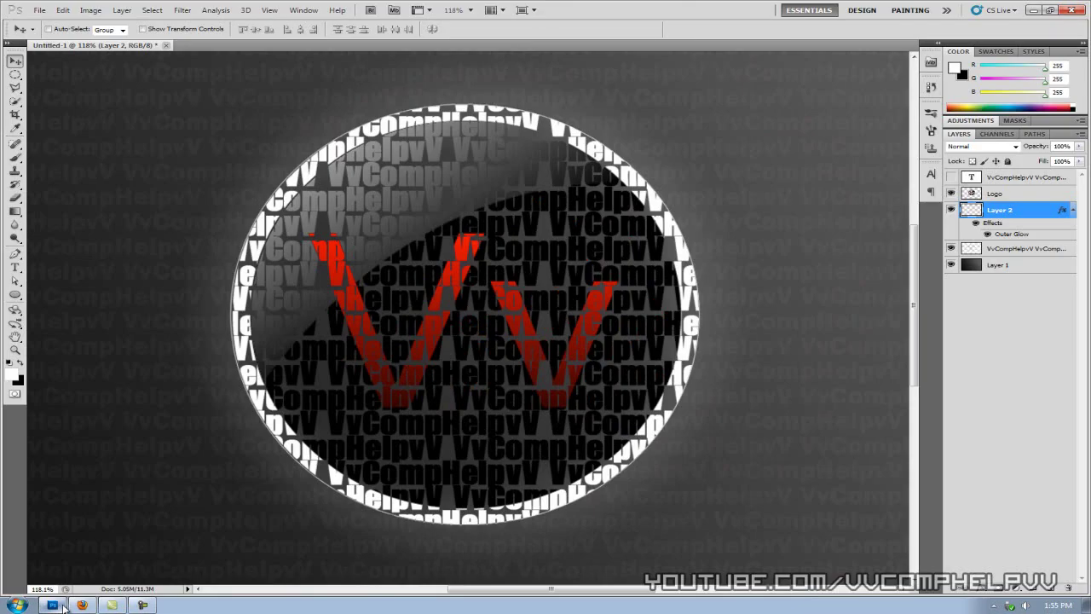
# Make the top VvCompHelpvV text layer visible, select it, and fade it to 8% opacity
pyautogui.click(952, 177)
pyautogui.click(952, 177)
pyautogui.click(952, 177)
pyautogui.click(951, 178)
pyautogui.click(1015, 179)
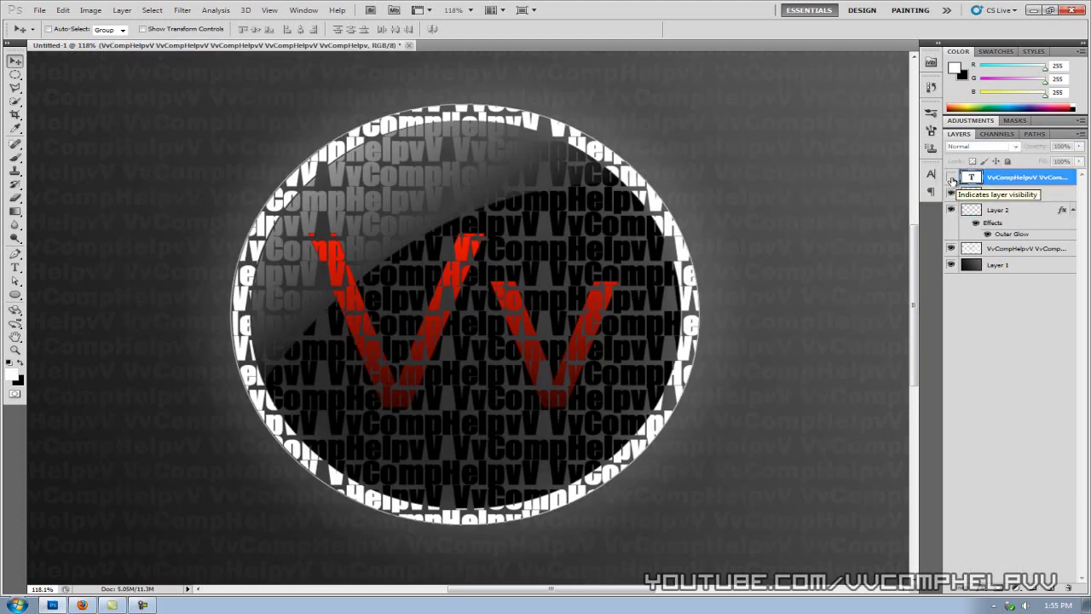
pyautogui.click(951, 177)
pyautogui.click(1079, 147)
pyautogui.moveTo(1080, 161); pyautogui.dragTo(1018, 163)
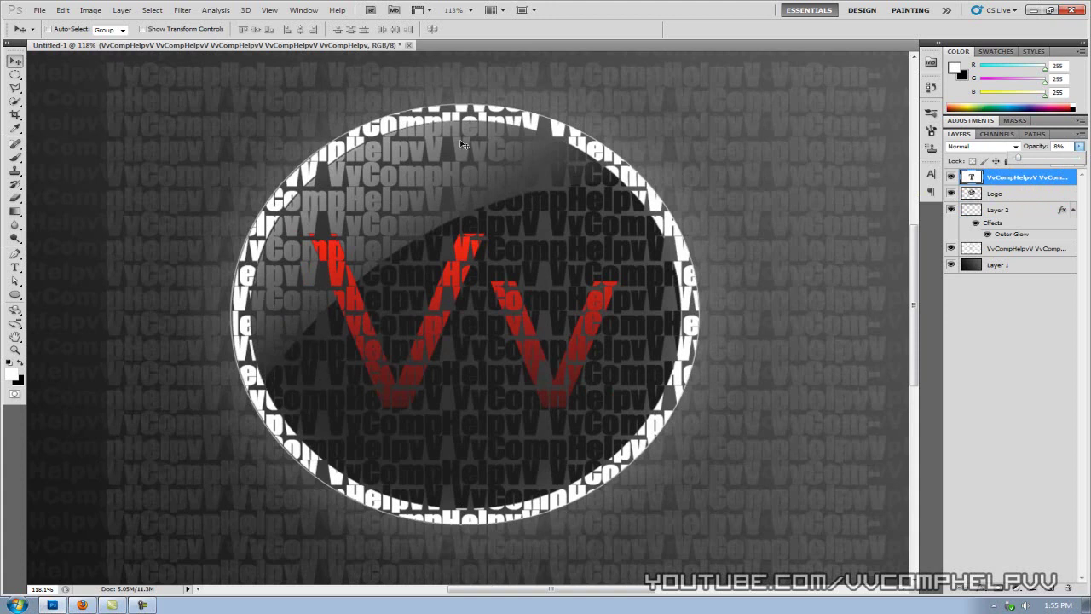
# Draw a closed Pen path curving over the circle's top and around its upper-left side
pyautogui.click(14, 254)
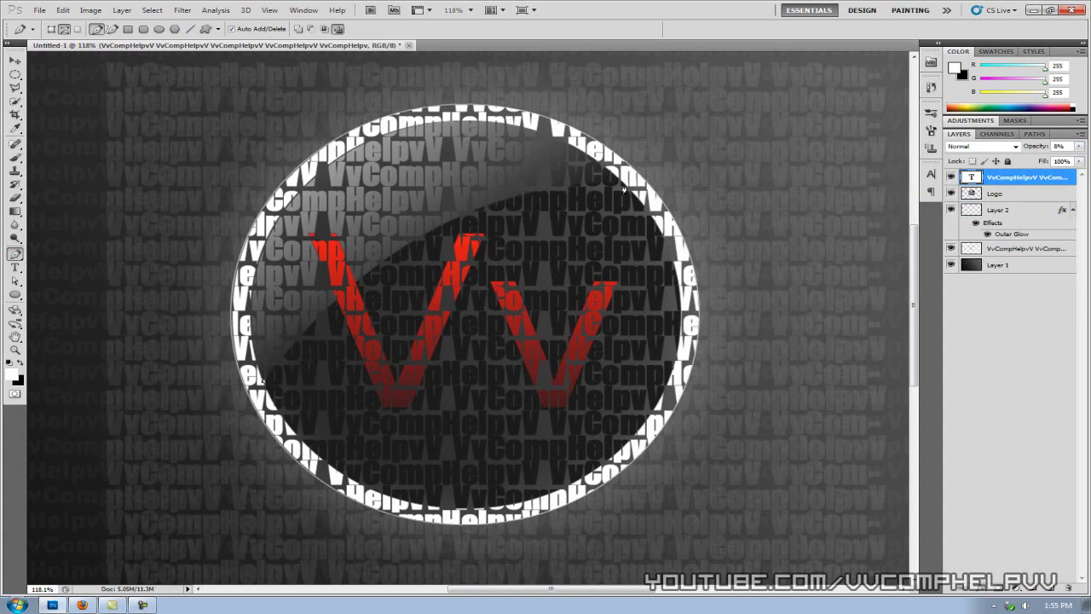
pyautogui.moveTo(621, 182); pyautogui.dragTo(865, 168)
pyautogui.click(796, 149)
pyautogui.click(720, 103)
pyautogui.click(633, 79)
pyautogui.click(489, 71)
pyautogui.click(371, 76)
pyautogui.click(223, 135)
pyautogui.click(188, 250)
pyautogui.click(171, 329)
pyautogui.click(184, 397)
pyautogui.click(224, 406)
pyautogui.click(260, 382)
pyautogui.click(265, 386)
# Convert the path into a selection with no feather
pyautogui.click(15, 281)
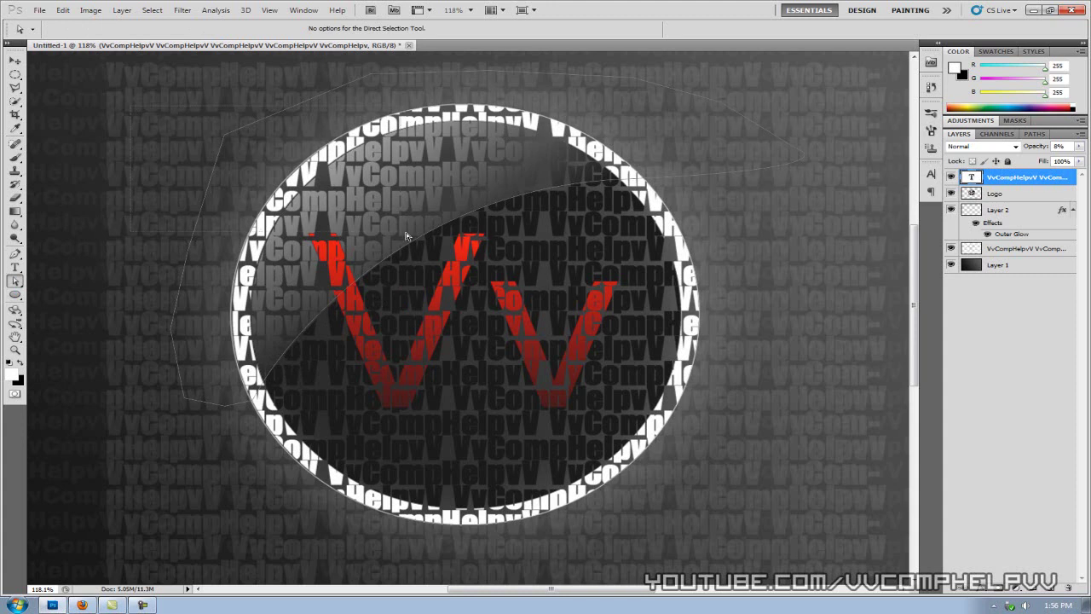
pyautogui.rightClick(479, 209)
pyautogui.click(578, 287)
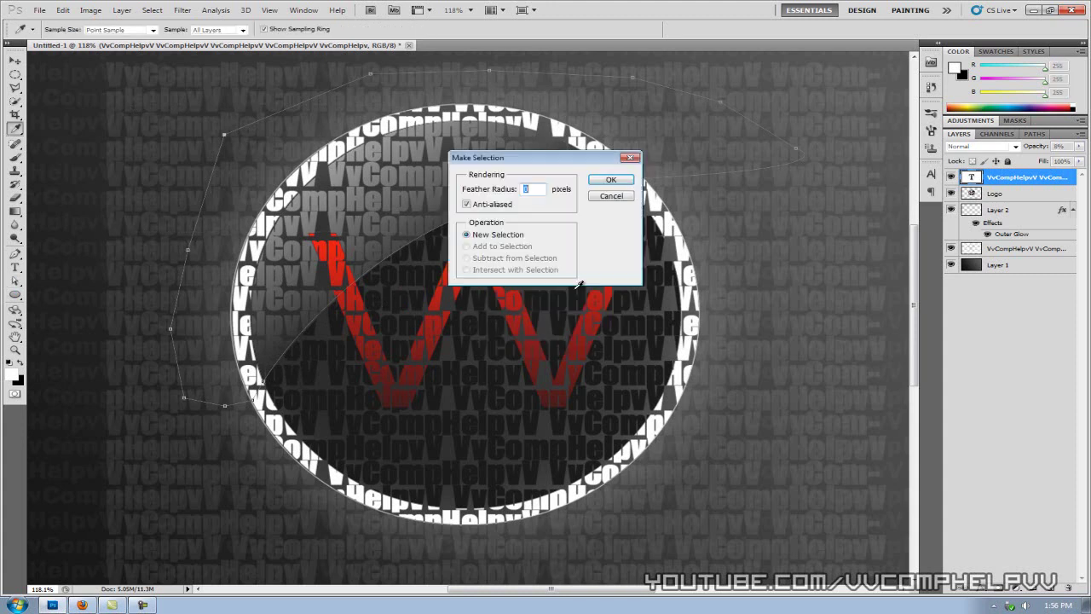
pyautogui.click(613, 180)
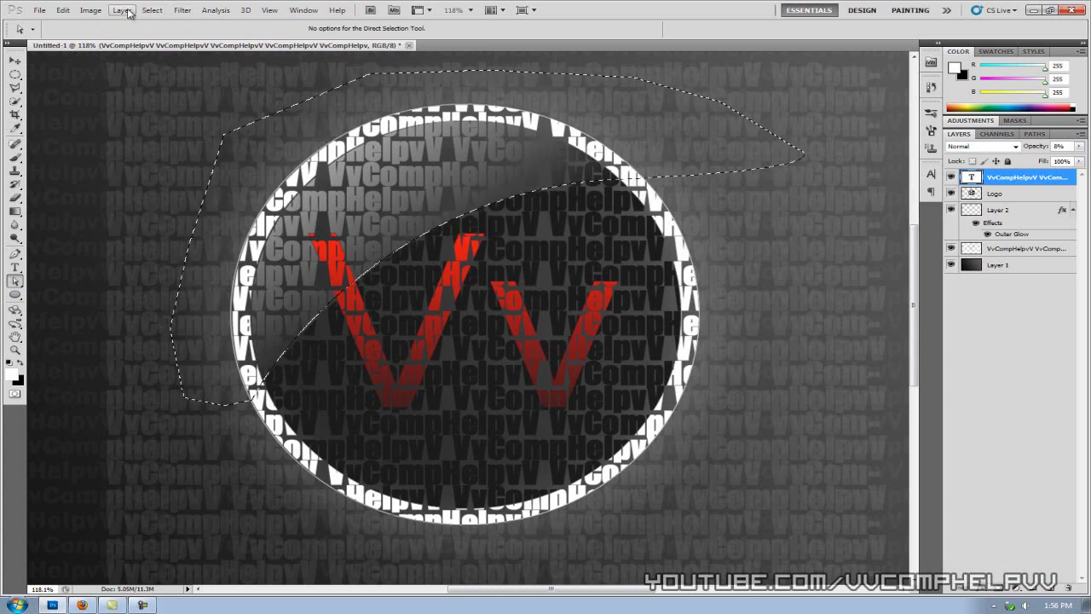
# Invert the selection, rasterize the text layer, delete the text outside the shape and deselect
pyautogui.click(152, 11)
pyautogui.click(188, 57)
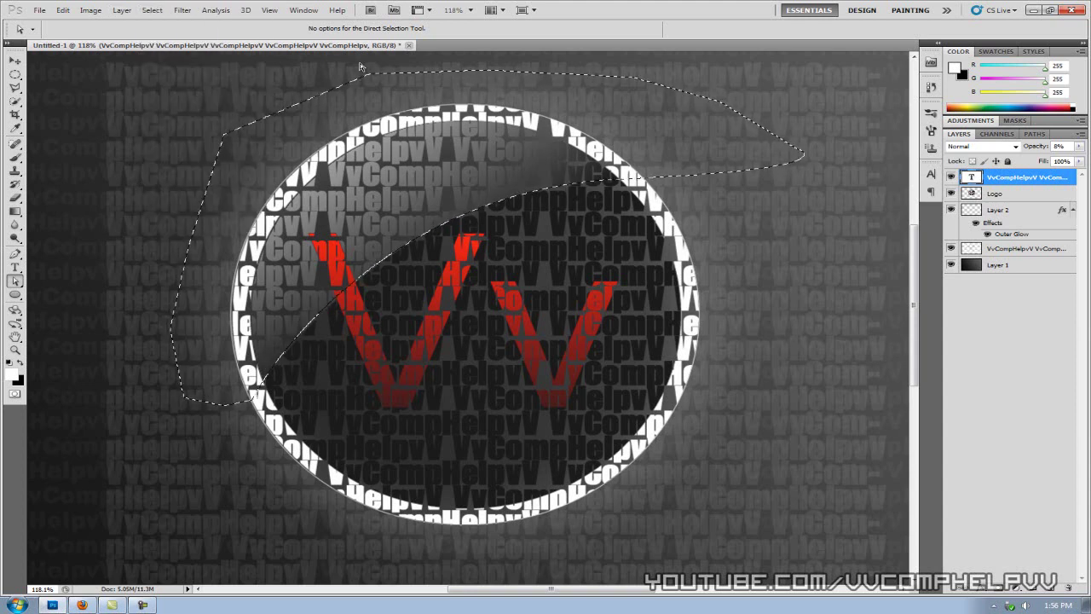
pyautogui.rightClick(1029, 177)
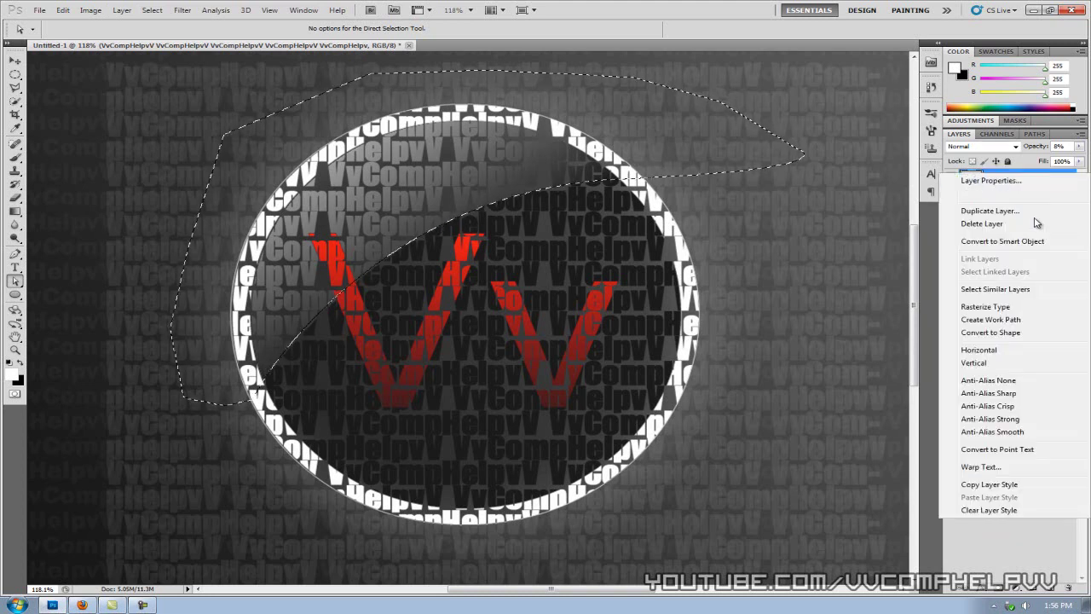
pyautogui.click(1008, 309)
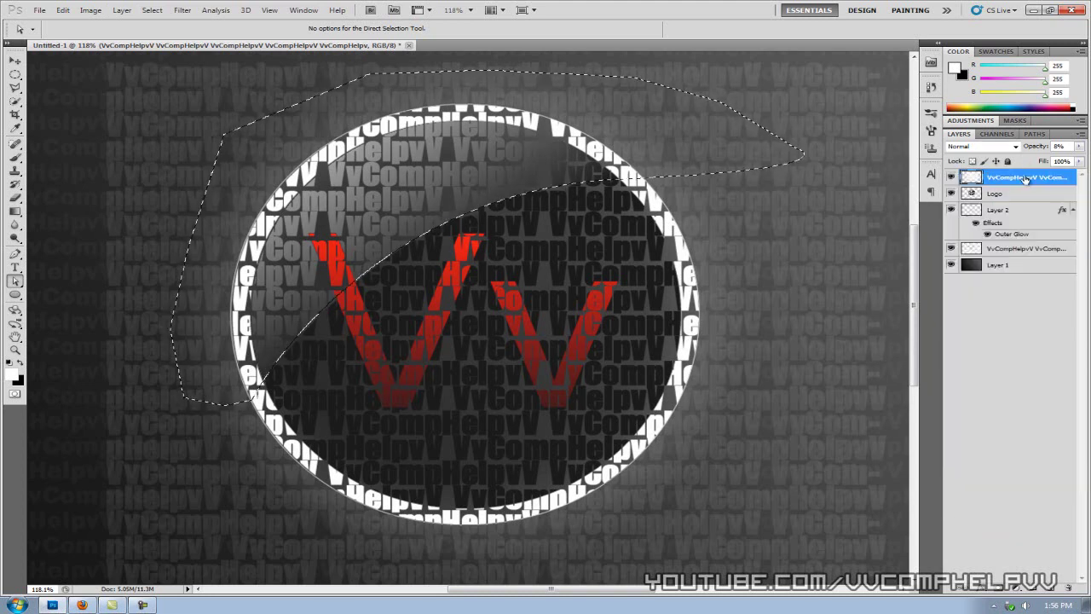
pyautogui.press('Delete')
pyautogui.hotkey('ctrl', 'd')
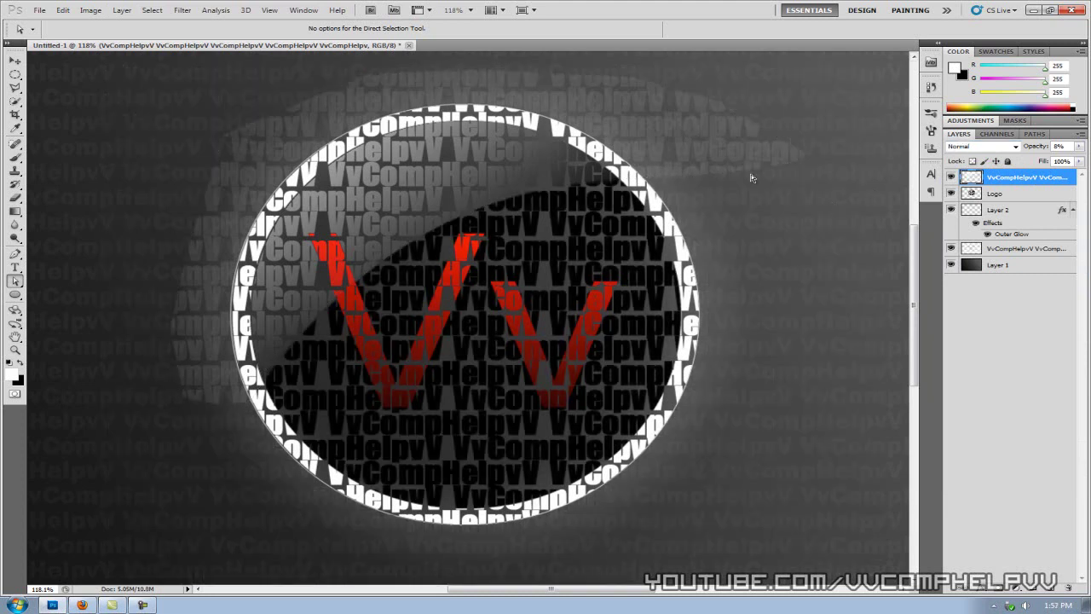
# Brush over the stray text at the circle's upper right, then raise the layer to 95% opacity
pyautogui.click(15, 198)
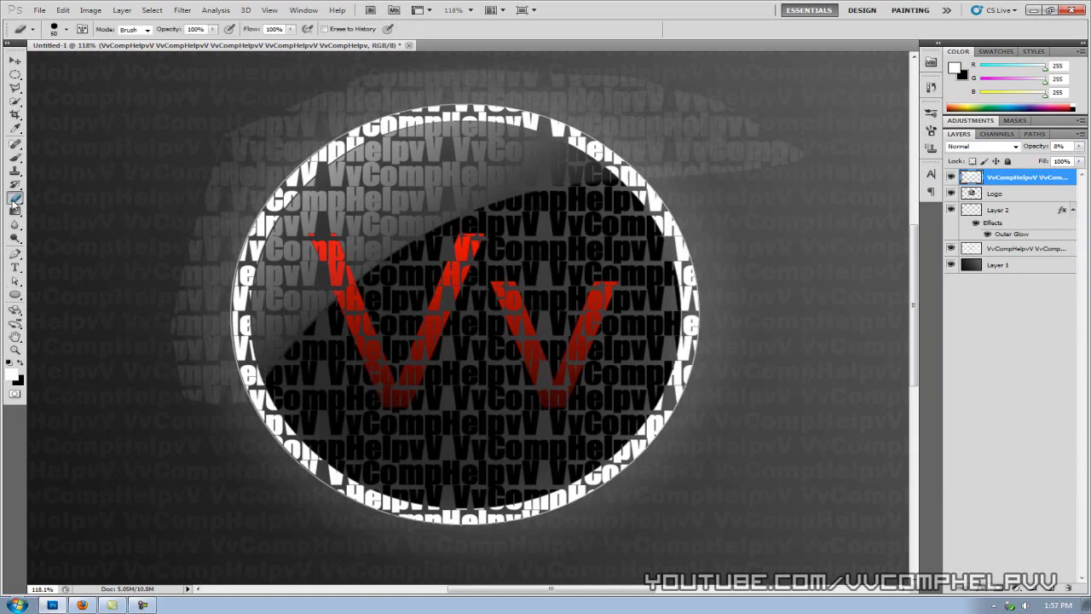
pyautogui.moveTo(791, 137)
pyautogui.mouseDown()
pyautogui.moveTo(730, 90)
pyautogui.moveTo(677, 161)
pyautogui.moveTo(594, 125)
pyautogui.moveTo(648, 134)
pyautogui.moveTo(706, 102)
pyautogui.moveTo(622, 122)
pyautogui.moveTo(559, 109)
pyautogui.moveTo(585, 90)
pyautogui.moveTo(480, 92)
pyautogui.moveTo(410, 78)
pyautogui.moveTo(319, 93)
pyautogui.moveTo(389, 90)
pyautogui.moveTo(319, 117)
pyautogui.moveTo(193, 227)
pyautogui.moveTo(281, 162)
pyautogui.moveTo(219, 247)
pyautogui.moveTo(208, 387)
pyautogui.moveTo(161, 275)
pyautogui.moveTo(222, 409)
pyautogui.moveTo(222, 381)
pyautogui.moveTo(733, 142)
pyautogui.moveTo(502, 73)
pyautogui.moveTo(401, 85)
pyautogui.moveTo(167, 190)
pyautogui.moveTo(372, 91)
pyautogui.moveTo(441, 88)
pyautogui.moveTo(708, 147)
pyautogui.moveTo(717, 183)
pyautogui.moveTo(548, 157)
pyautogui.moveTo(770, 273)
pyautogui.moveTo(364, 262)
pyautogui.mouseUp()
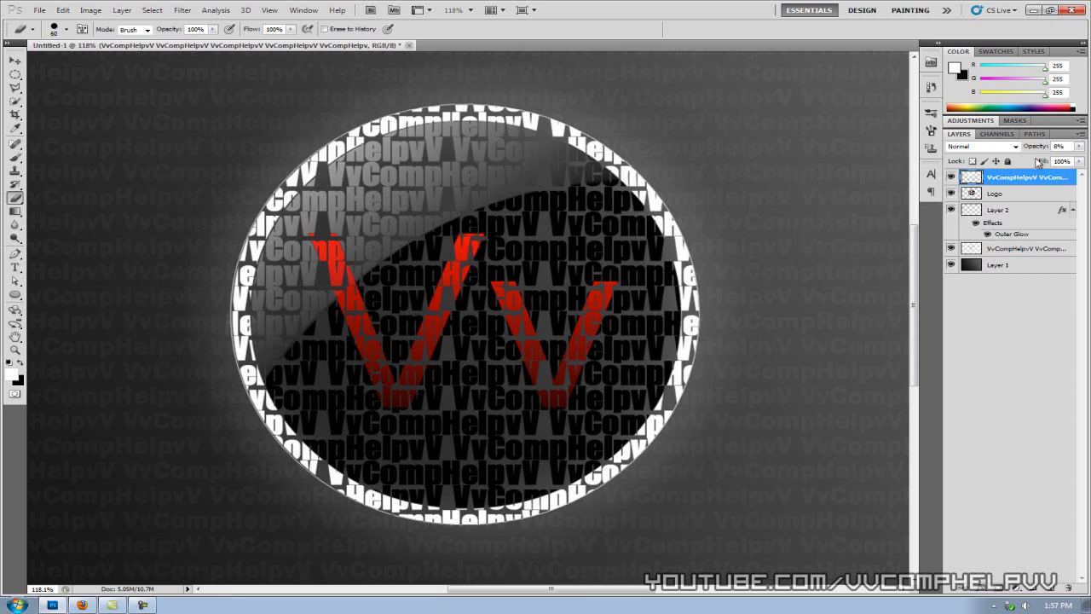
pyautogui.click(1078, 147)
pyautogui.moveTo(1023, 164)
pyautogui.mouseDown()
pyautogui.moveTo(1076, 163)
pyautogui.moveTo(1006, 163)
pyautogui.moveTo(1040, 159)
pyautogui.mouseUp()
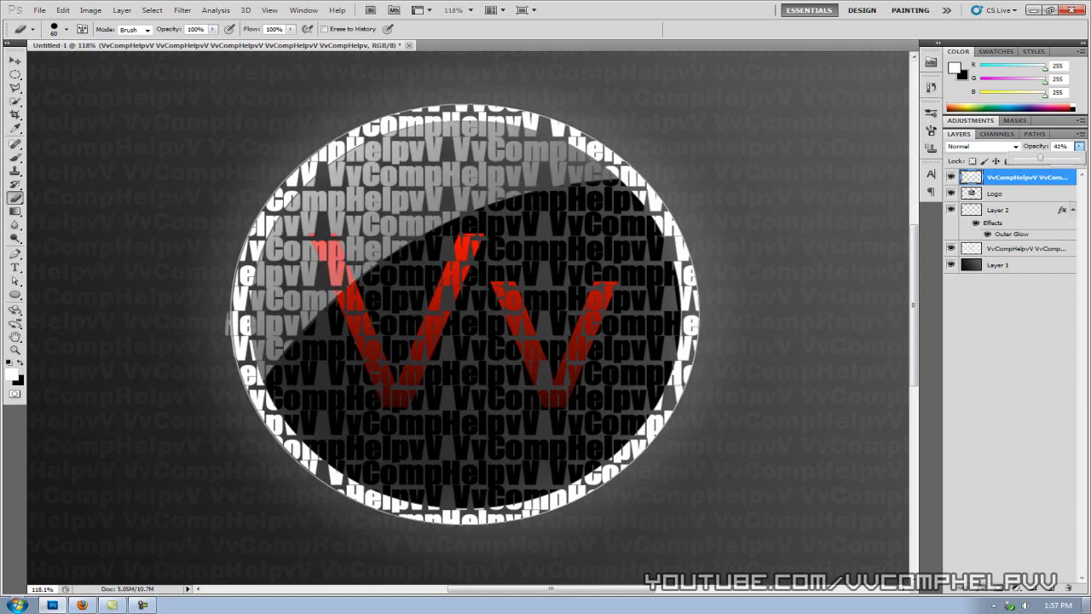
# After previewing the desktop, settle the top text layer's opacity at 29%
pyautogui.click(1034, 9)
pyautogui.click(52, 605)
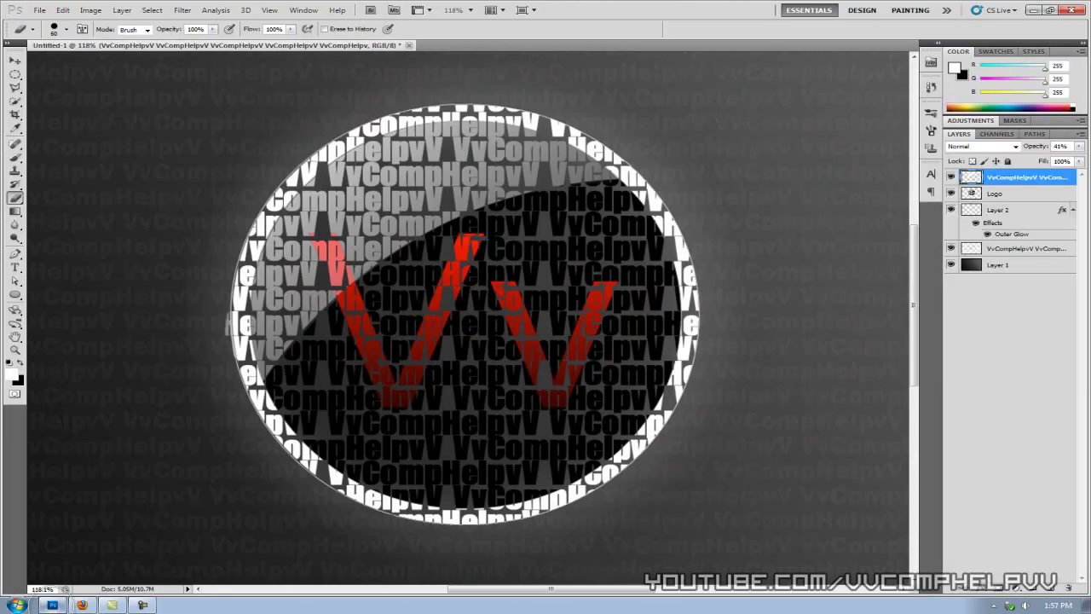
pyautogui.click(1080, 148)
pyautogui.moveTo(1052, 162); pyautogui.dragTo(1029, 162)
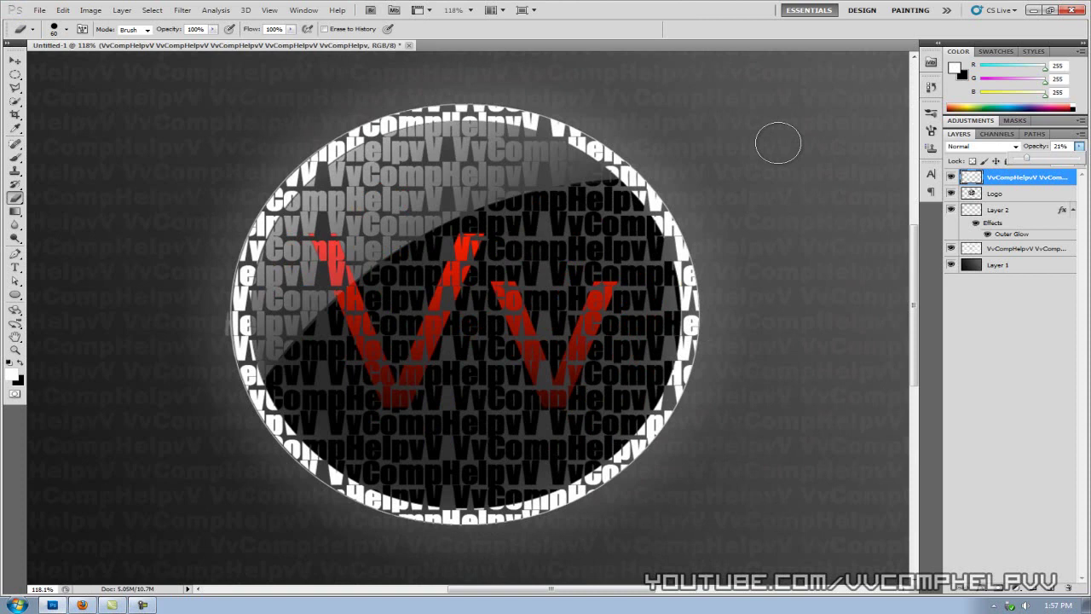
pyautogui.moveTo(1017, 160); pyautogui.dragTo(1026, 162)
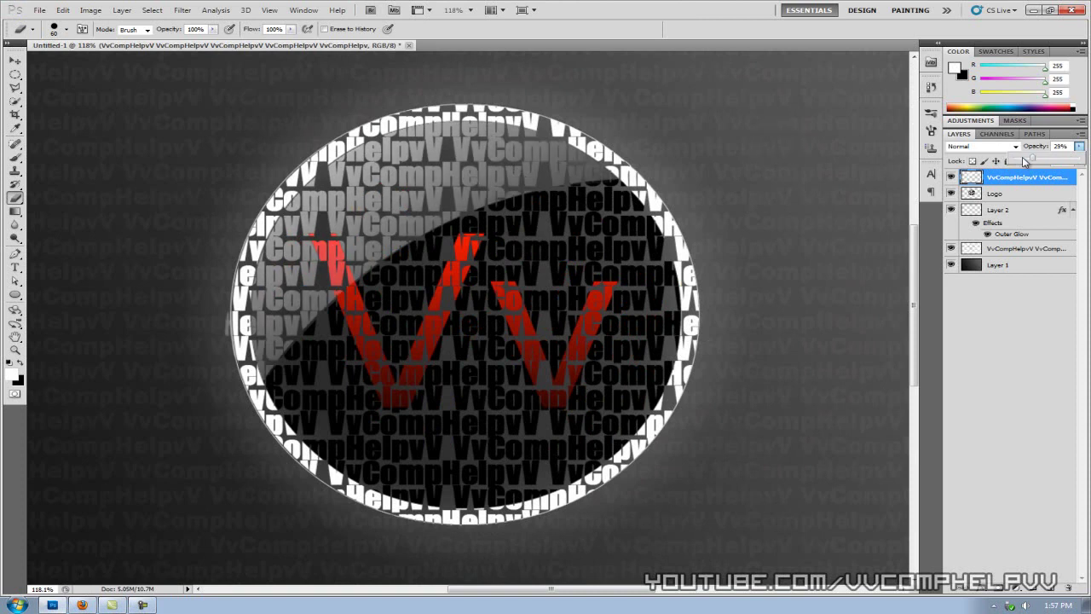